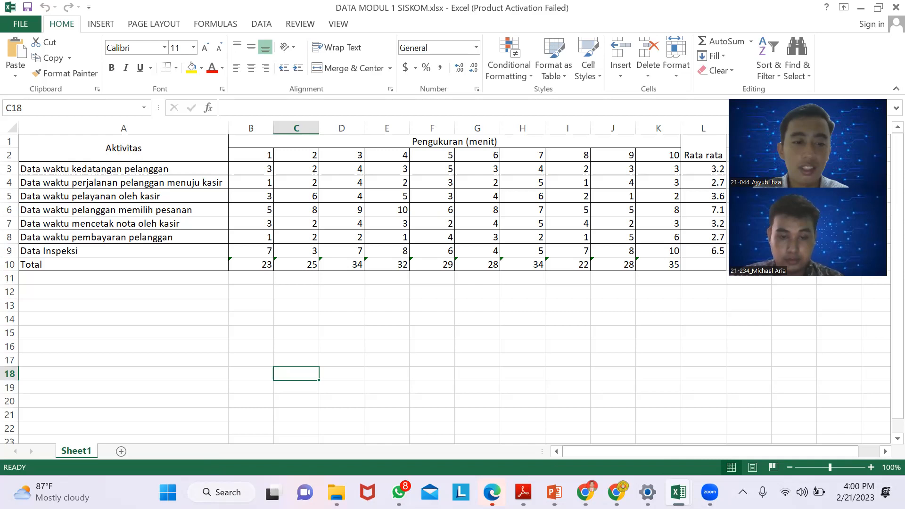
- Find the Notepad app and open it with a blank document
{"action": "left_click", "coordinate": [207, 492]}
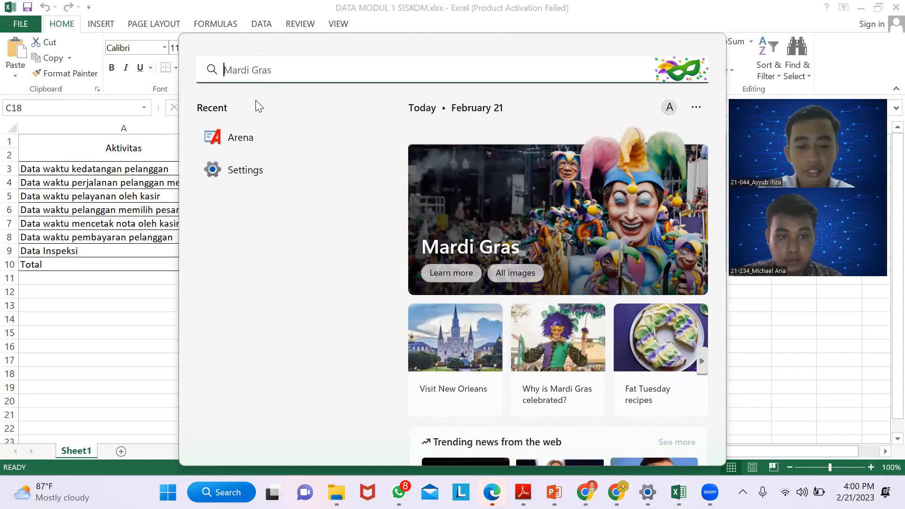
{"action": "type", "text": "notepa"}
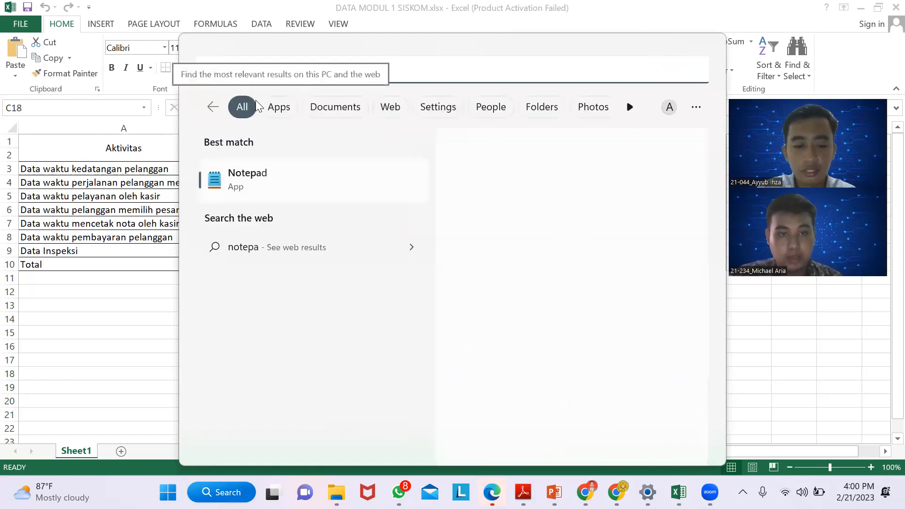
{"action": "type", "text": "d"}
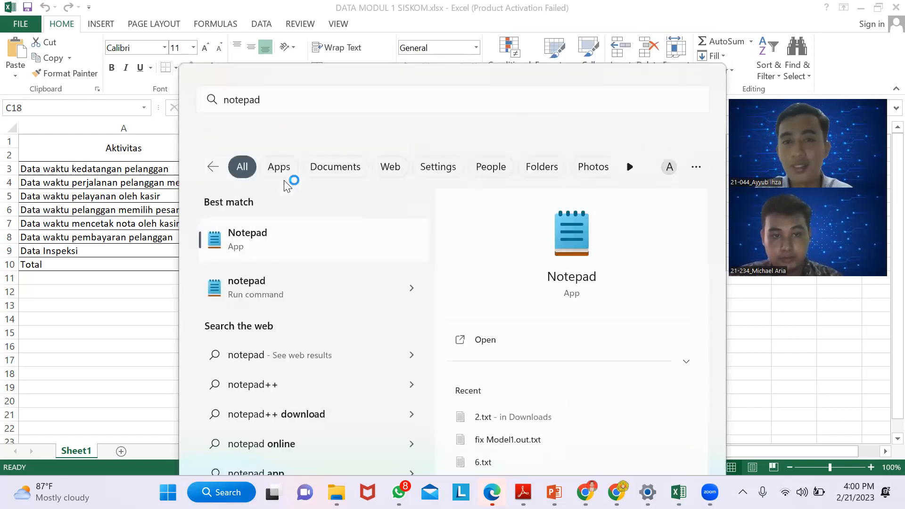
{"action": "key", "text": "Return"}
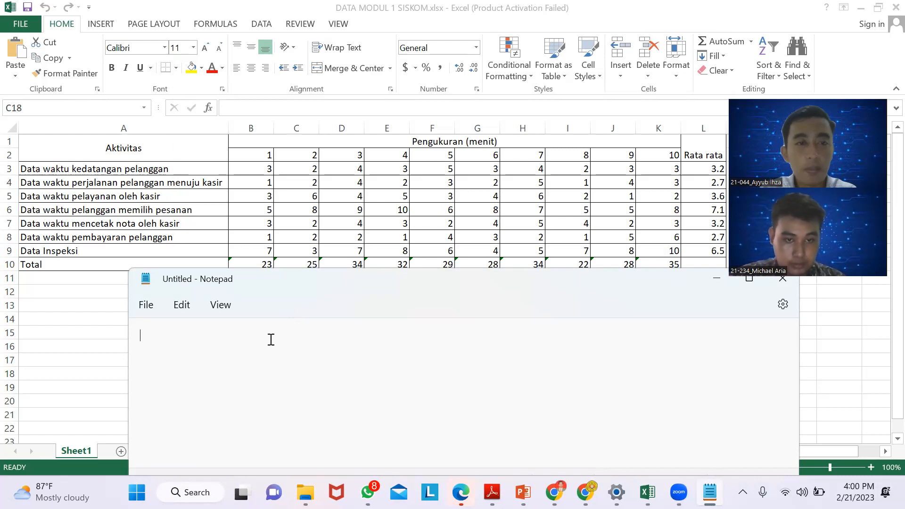
- Enter the ten measurements for customer travel to the cashier on separate lines: 1, 2, 4, 2, 3, 2, 5, 1, 4, 3
{"action": "type", "text": "1 "}
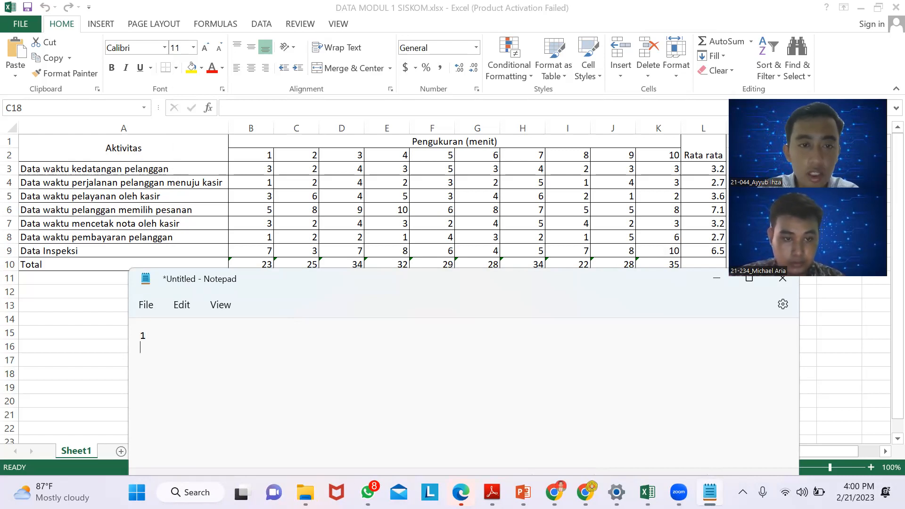
{"action": "type", "text": "2"}
{"action": "key", "text": "Return"}
{"action": "type", "text": "4"}
{"action": "key", "text": "Return"}
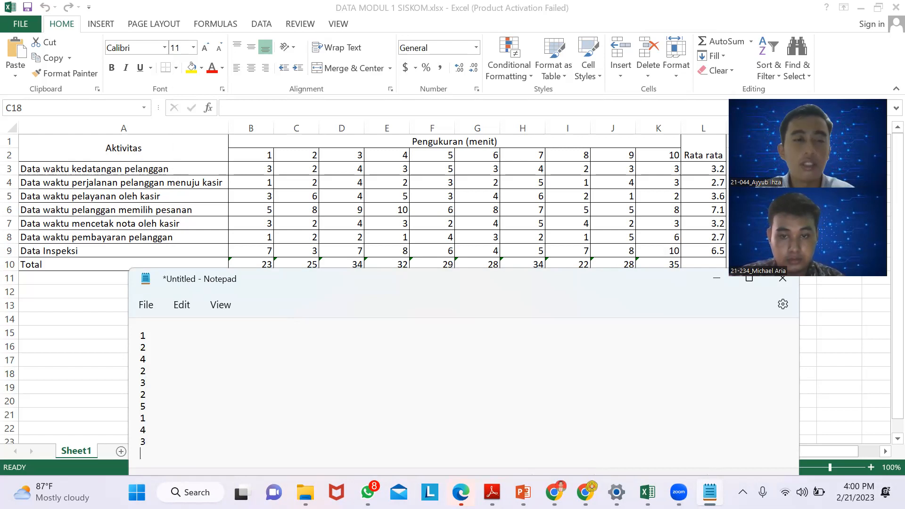
- Save the text file as "data 1" in the DATA LAB folder on drive D, and close Notepad
{"action": "left_click", "coordinate": [142, 305]}
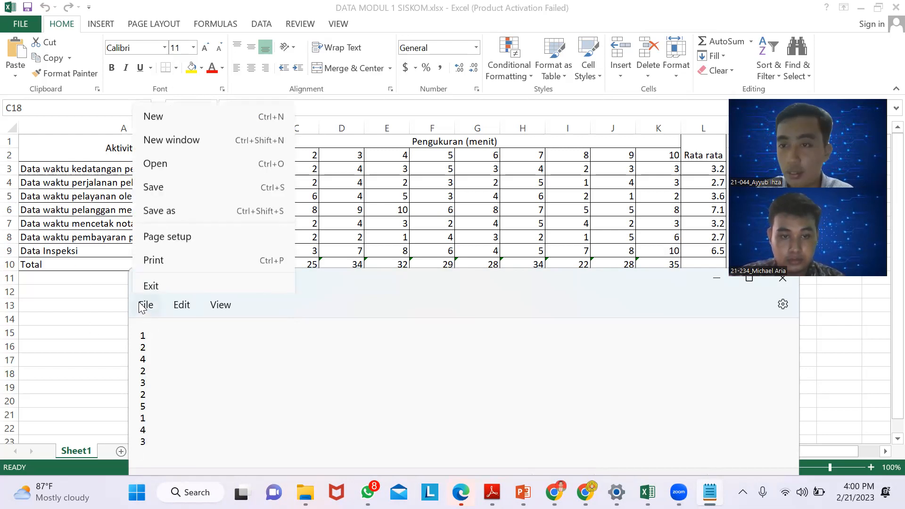
{"action": "left_click", "coordinate": [183, 204]}
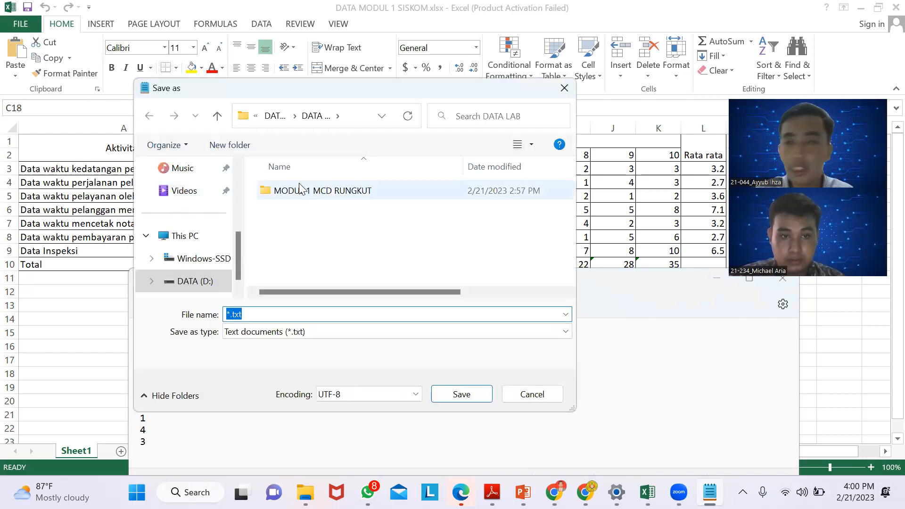
{"action": "left_click", "coordinate": [196, 281]}
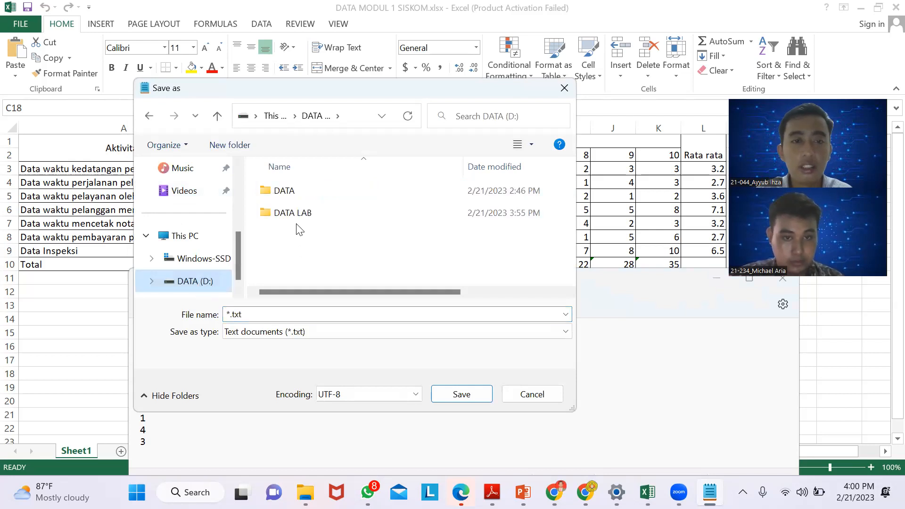
{"action": "double_click", "coordinate": [290, 210]}
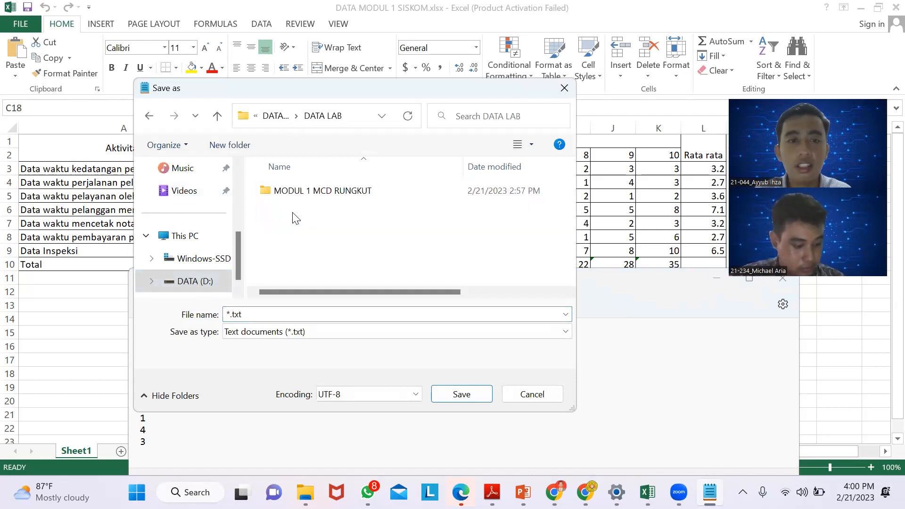
{"action": "left_click", "coordinate": [469, 397]}
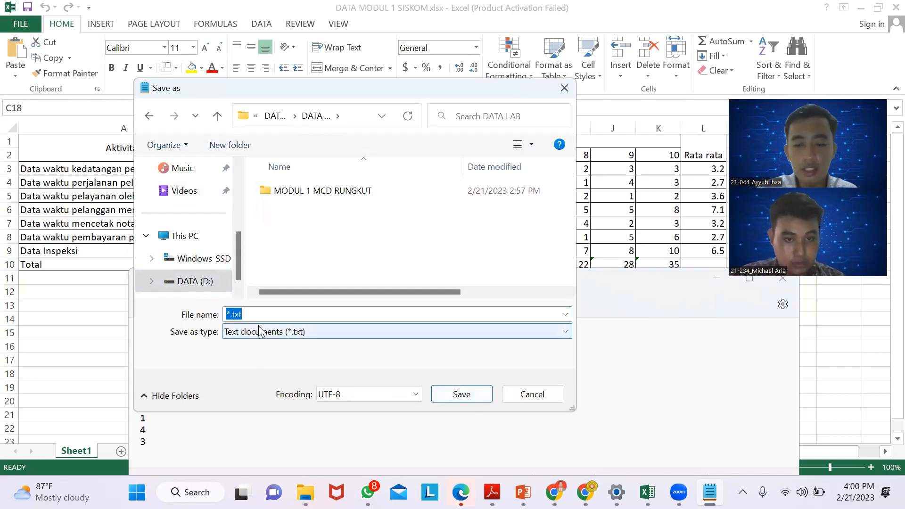
{"action": "key", "text": "BackSpace"}
{"action": "type", "text": "data "}
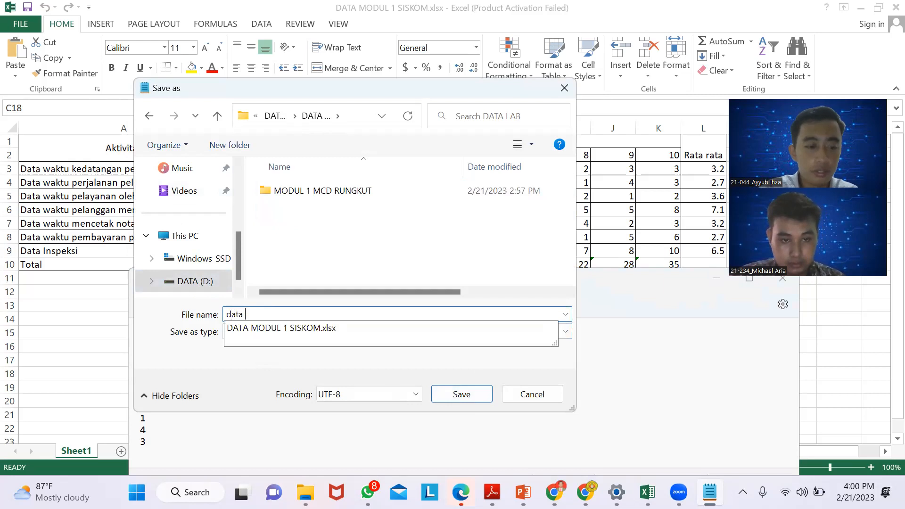
{"action": "type", "text": "1"}
{"action": "left_click", "coordinate": [450, 394]}
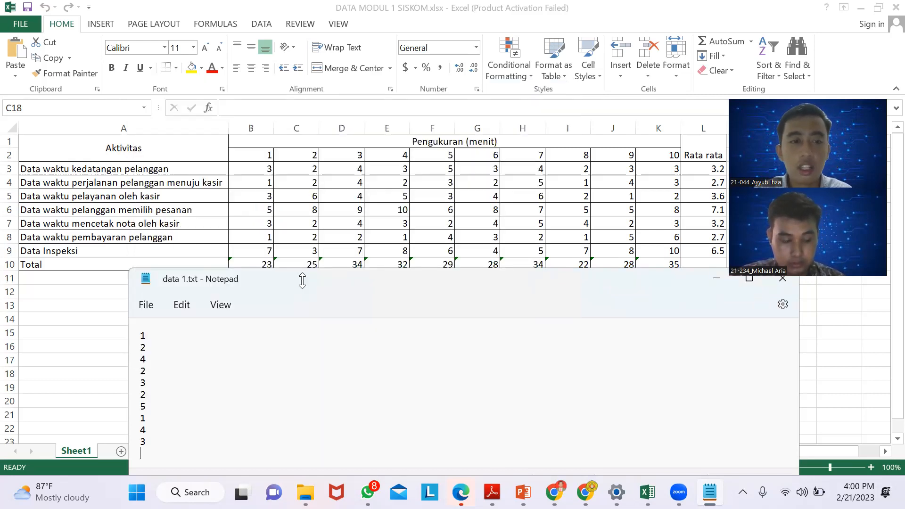
{"action": "left_click_drag", "start_coordinate": [628, 282], "coordinate": [474, 224]}
{"action": "left_click", "coordinate": [632, 217]}
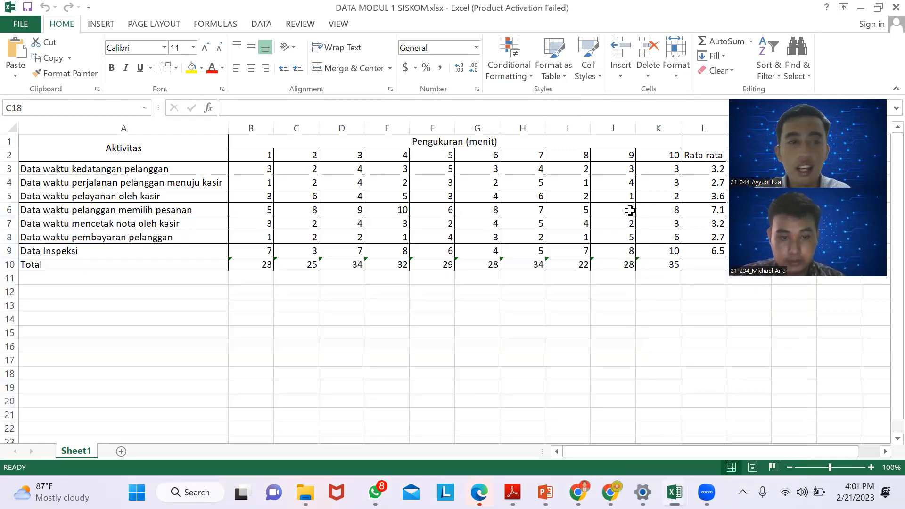
{"action": "left_click", "coordinate": [134, 186]}
{"action": "left_click", "coordinate": [122, 167]}
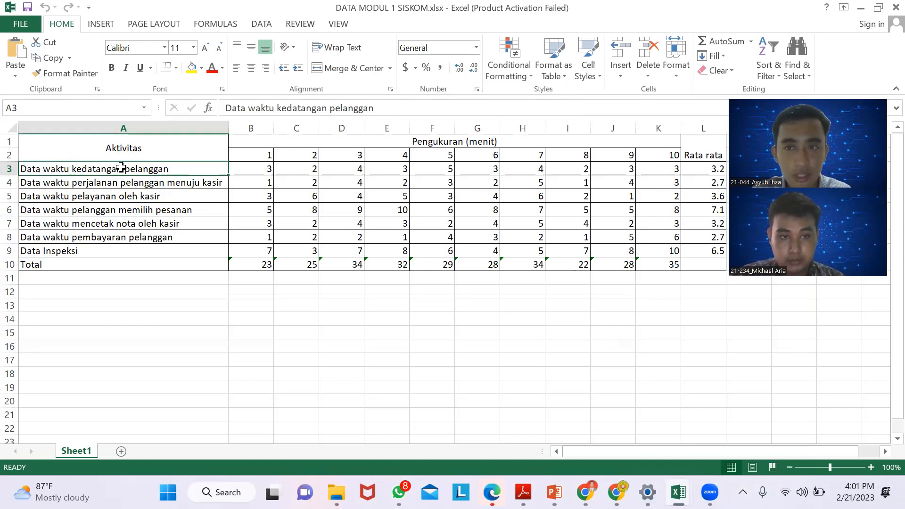
{"action": "left_click", "coordinate": [133, 187]}
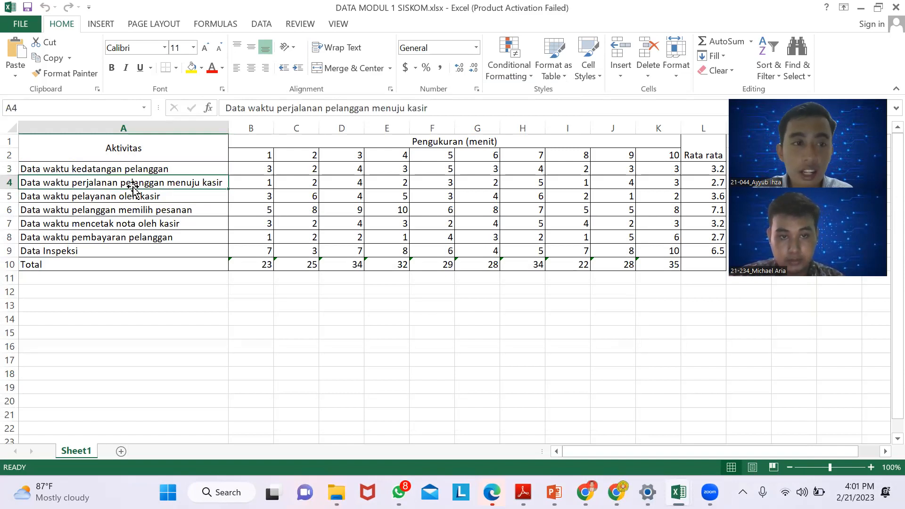
{"action": "left_click", "coordinate": [134, 196]}
{"action": "left_click", "coordinate": [128, 246]}
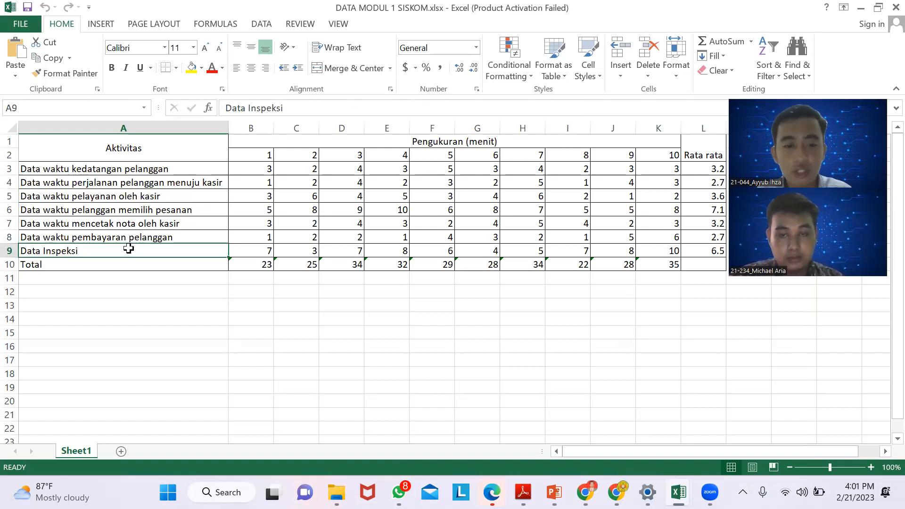
- Find and launch Arena, and accept the Training/Evaluation Mode notice
{"action": "left_click", "coordinate": [221, 492]}
{"action": "type", "text": "arena"}
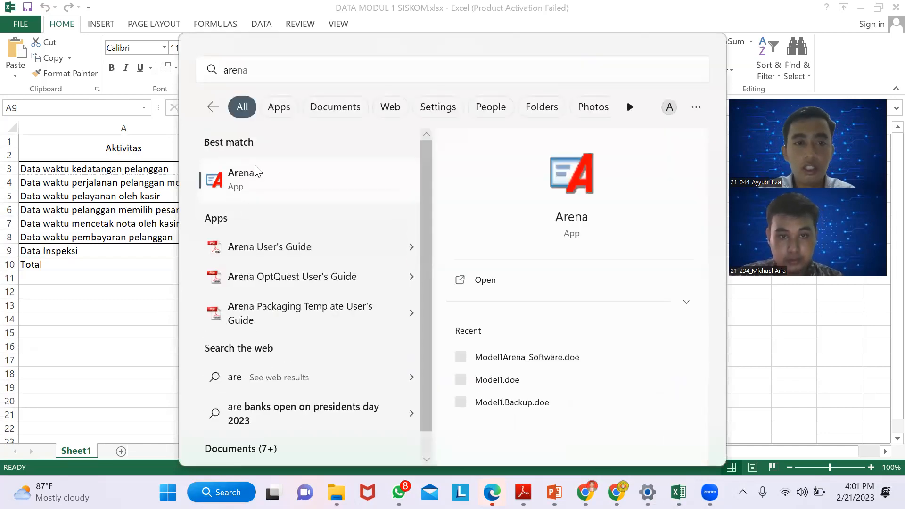
{"action": "left_click", "coordinate": [255, 174]}
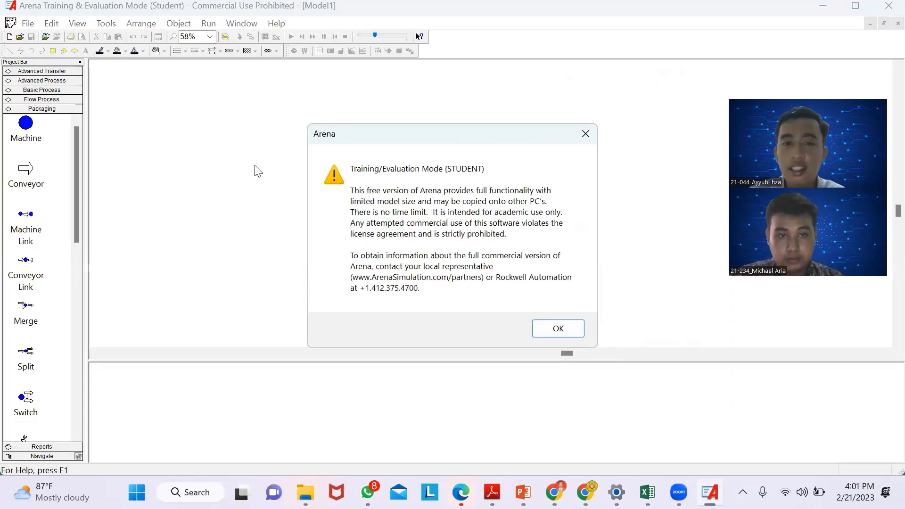
{"action": "left_click", "coordinate": [558, 334]}
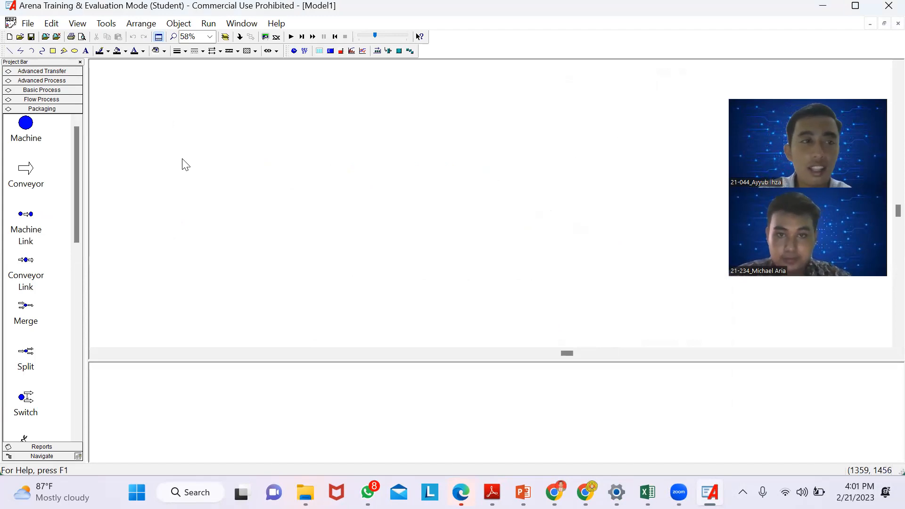
- Place a Create module in the empty model and an Assign module connected after it
{"action": "left_click", "coordinate": [53, 91]}
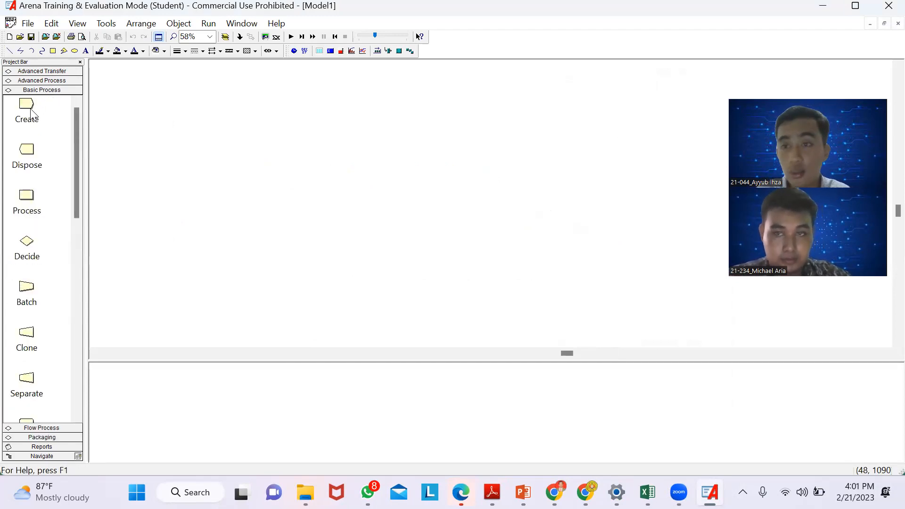
{"action": "left_click_drag", "start_coordinate": [25, 118], "coordinate": [157, 141]}
{"action": "scroll", "coordinate": [33, 309], "scroll_direction": "down", "scroll_amount": 3}
{"action": "left_click_drag", "start_coordinate": [27, 333], "coordinate": [230, 147]}
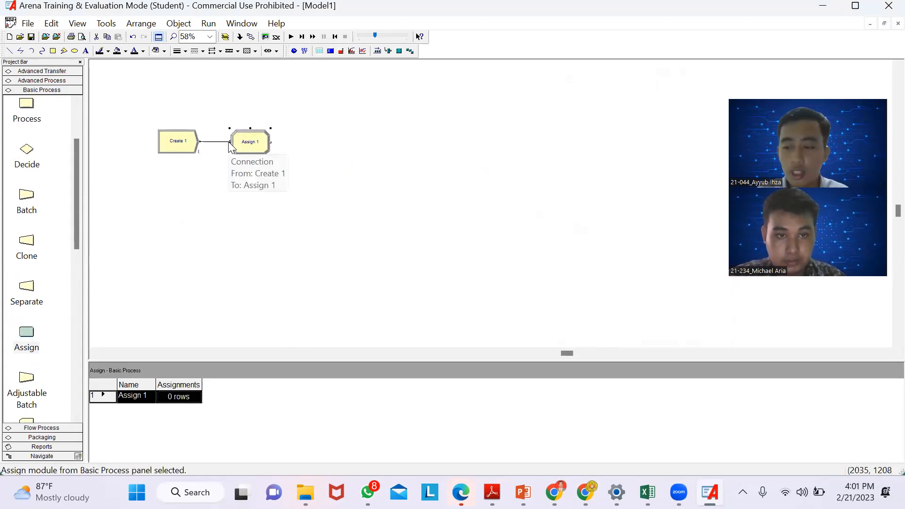
- Add a Station module from Advanced Transfer after the Assign module, connected to it
{"action": "scroll", "coordinate": [61, 192], "scroll_direction": "up", "scroll_amount": 2}
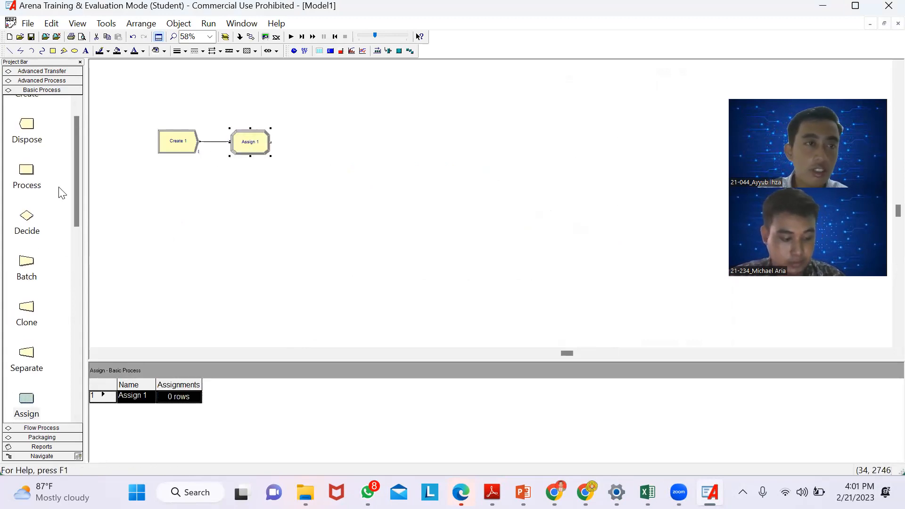
{"action": "left_click", "coordinate": [45, 81]}
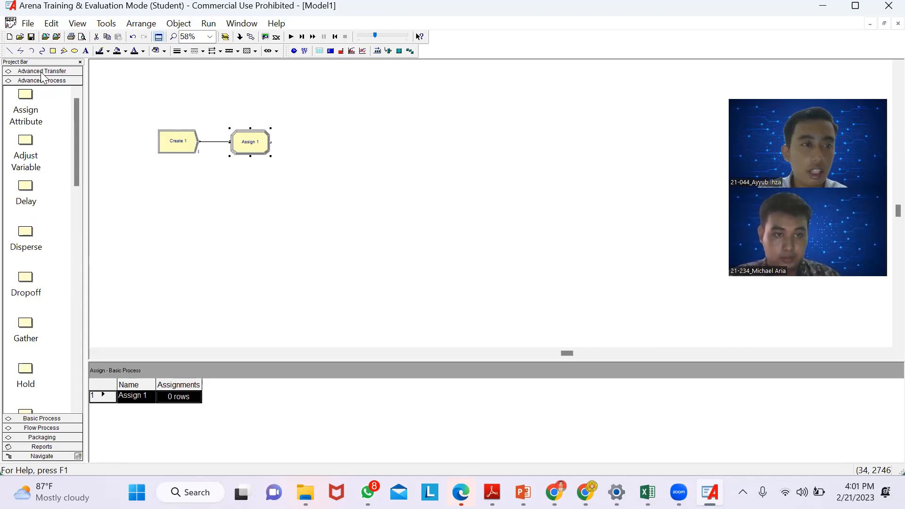
{"action": "left_click", "coordinate": [42, 71]}
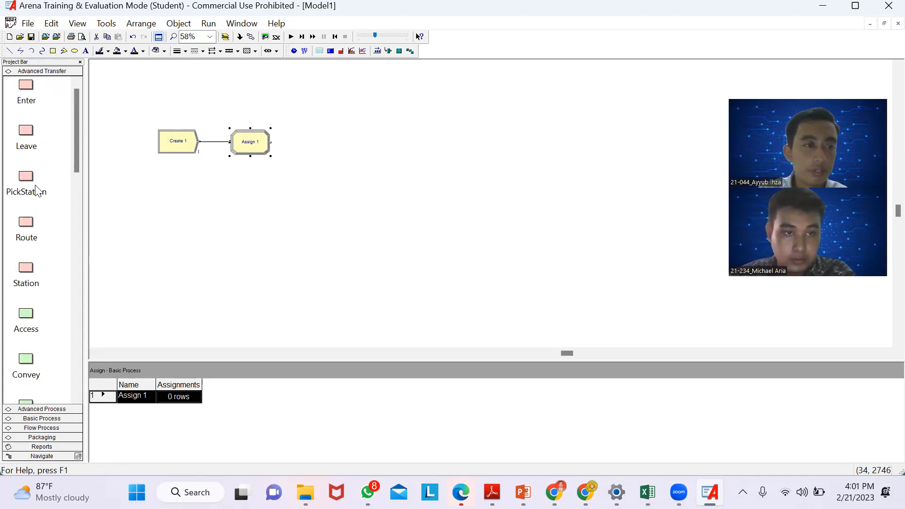
{"action": "left_click_drag", "start_coordinate": [27, 269], "coordinate": [301, 153]}
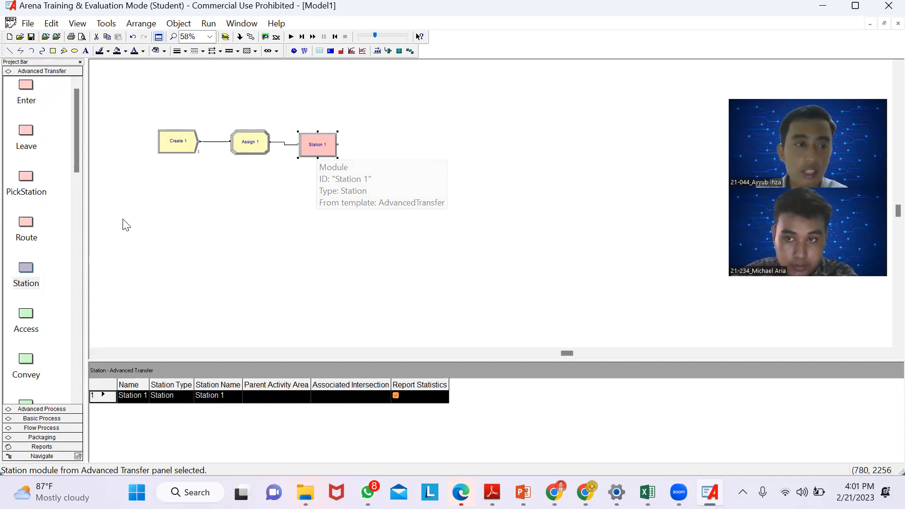
- Add three Process modules in a row after the Station module, each connected to the previous one
{"action": "scroll", "coordinate": [45, 286], "scroll_direction": "down", "scroll_amount": 3}
{"action": "scroll", "coordinate": [49, 289], "scroll_direction": "up", "scroll_amount": 1}
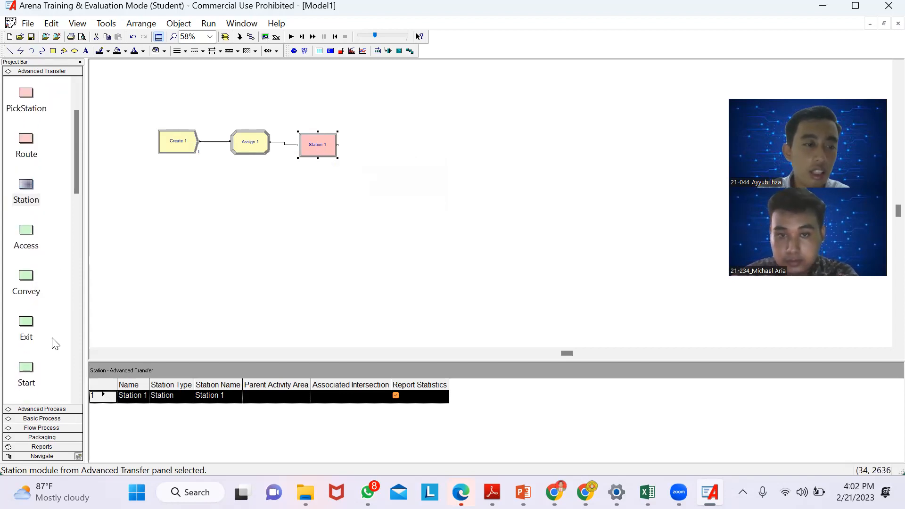
{"action": "left_click", "coordinate": [60, 419]}
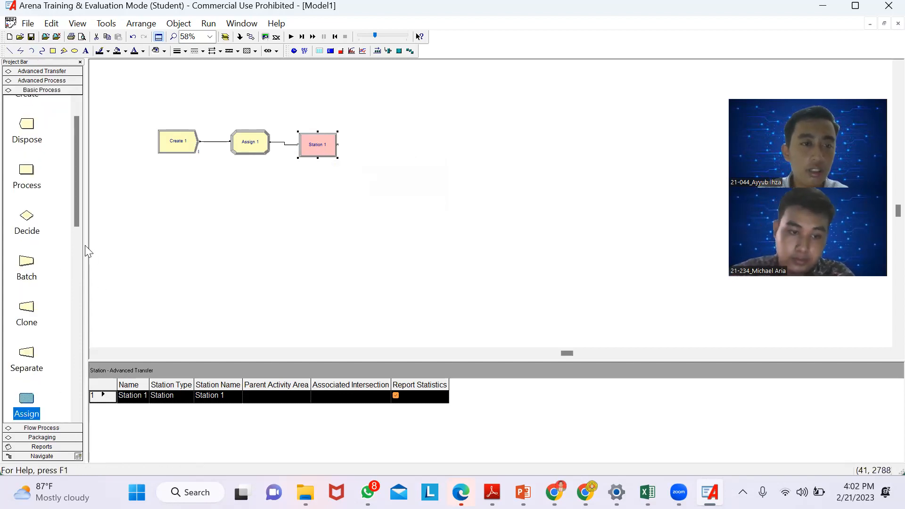
{"action": "left_click_drag", "start_coordinate": [40, 185], "coordinate": [353, 155]}
{"action": "left_click_drag", "start_coordinate": [27, 171], "coordinate": [415, 154]}
{"action": "left_click_drag", "start_coordinate": [30, 187], "coordinate": [476, 144]}
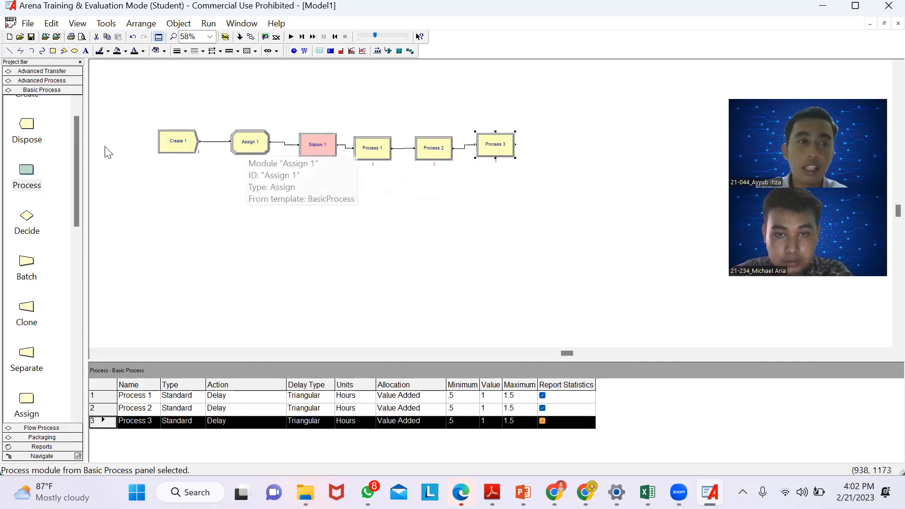
- Add a Route module from Advanced Transfer below the third Process module, connected to that process
{"action": "left_click", "coordinate": [46, 81]}
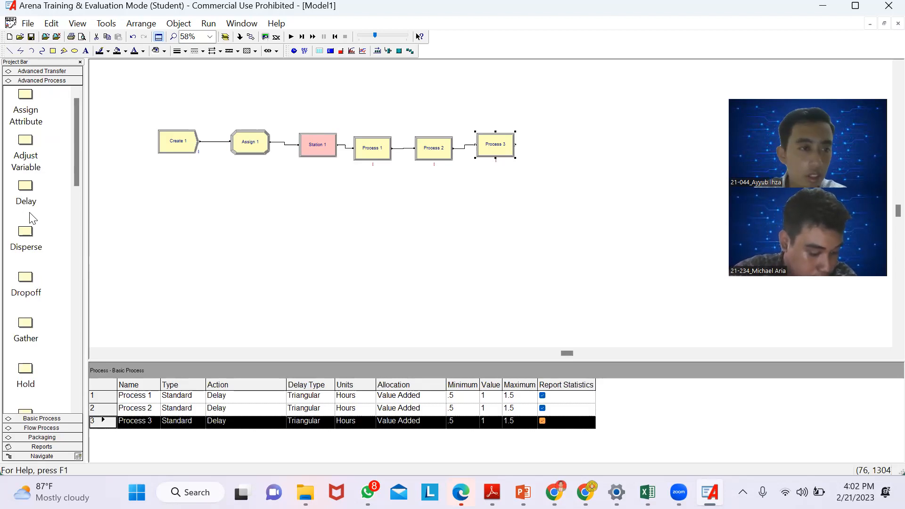
{"action": "scroll", "coordinate": [27, 241], "scroll_direction": "down", "scroll_amount": 2}
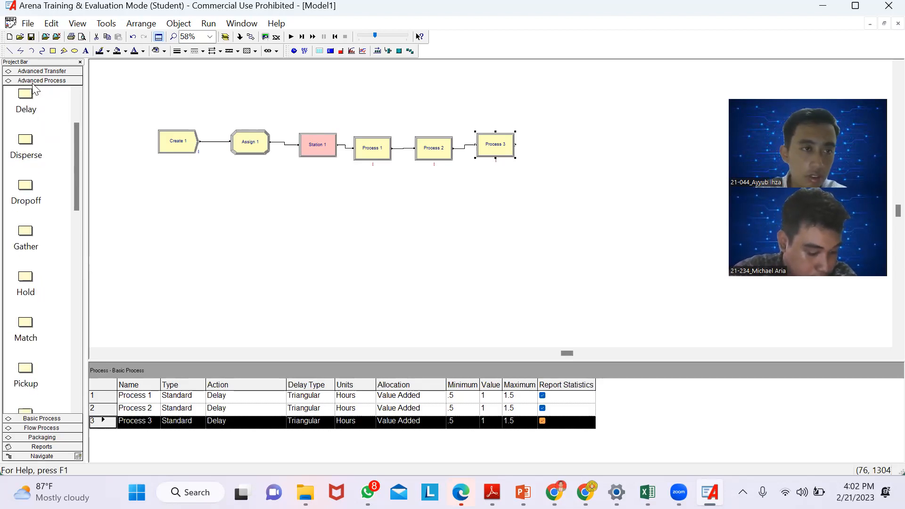
{"action": "scroll", "coordinate": [33, 238], "scroll_direction": "down", "scroll_amount": 10}
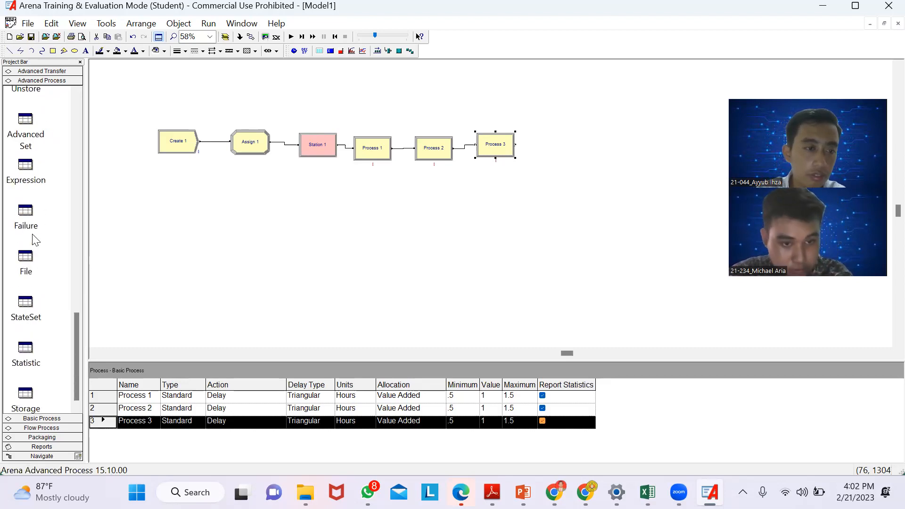
{"action": "scroll", "coordinate": [33, 239], "scroll_direction": "up", "scroll_amount": 12}
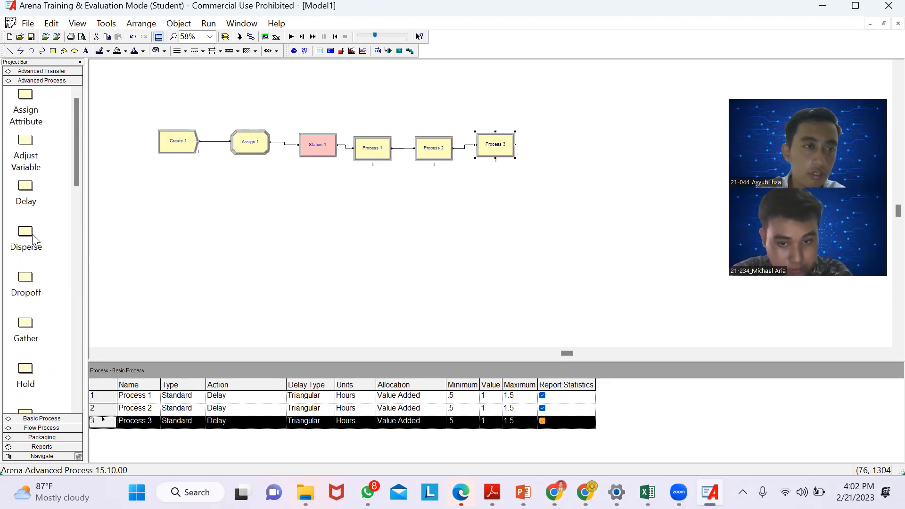
{"action": "left_click", "coordinate": [41, 73]}
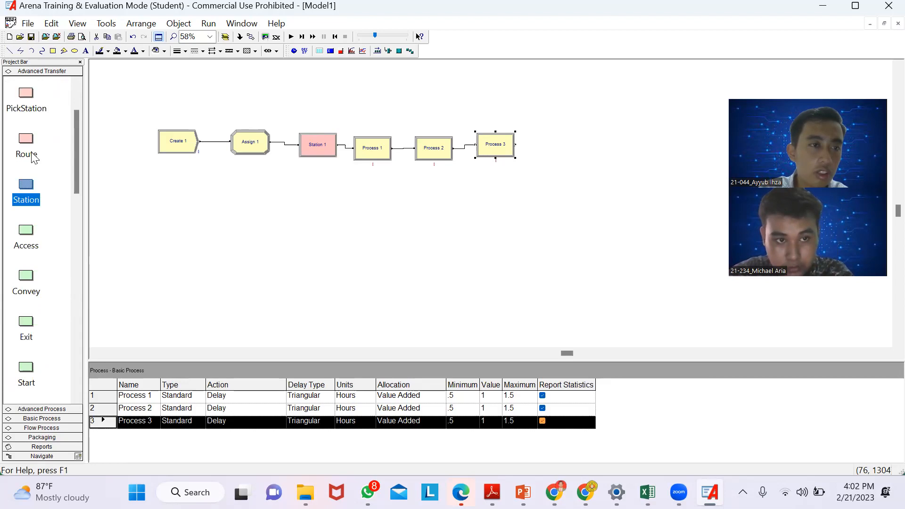
{"action": "scroll", "coordinate": [32, 156], "scroll_direction": "up", "scroll_amount": 1}
{"action": "left_click_drag", "start_coordinate": [32, 153], "coordinate": [479, 188]}
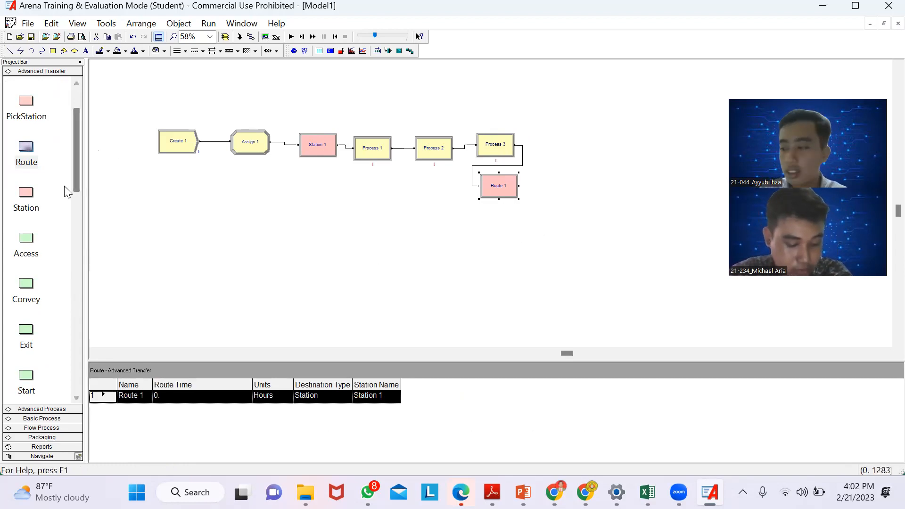
- Add a second Station module below the Route module, followed by three Process modules in a row, each connected to the previous one
{"action": "left_click_drag", "start_coordinate": [22, 208], "coordinate": [478, 278]}
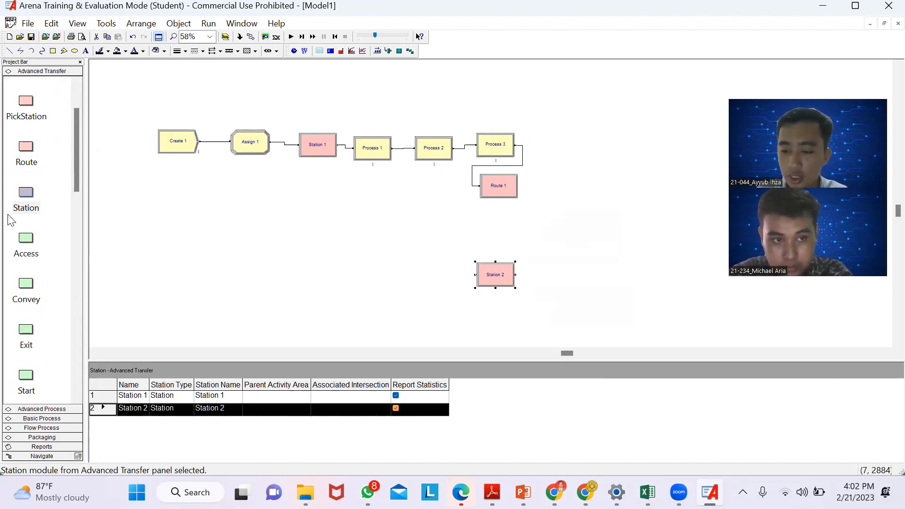
{"action": "scroll", "coordinate": [19, 194], "scroll_direction": "up", "scroll_amount": 2}
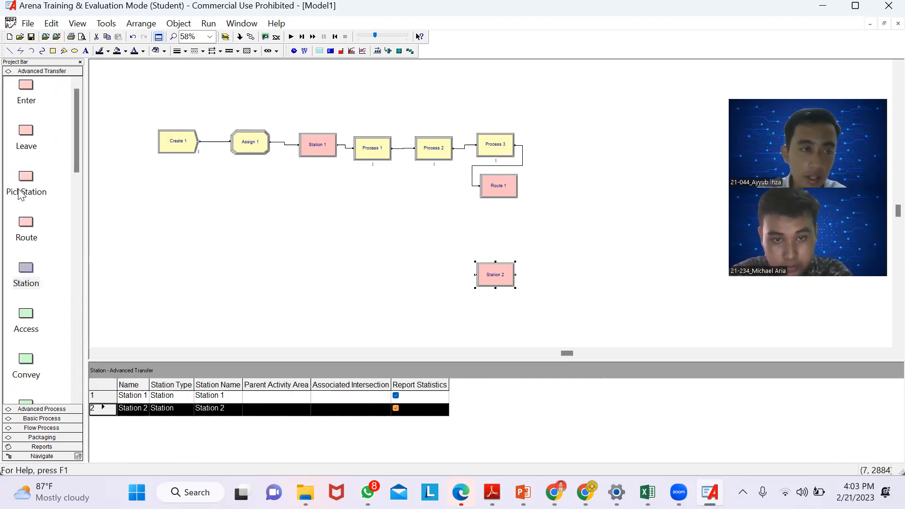
{"action": "left_click", "coordinate": [50, 419]}
{"action": "left_click_drag", "start_coordinate": [31, 200], "coordinate": [530, 281]}
{"action": "left_click_drag", "start_coordinate": [28, 186], "coordinate": [586, 281]}
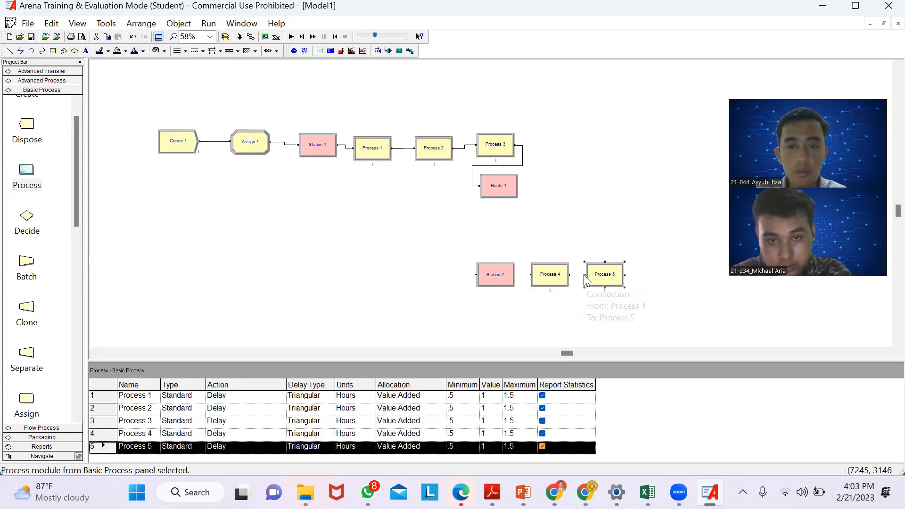
{"action": "left_click_drag", "start_coordinate": [24, 180], "coordinate": [636, 278]}
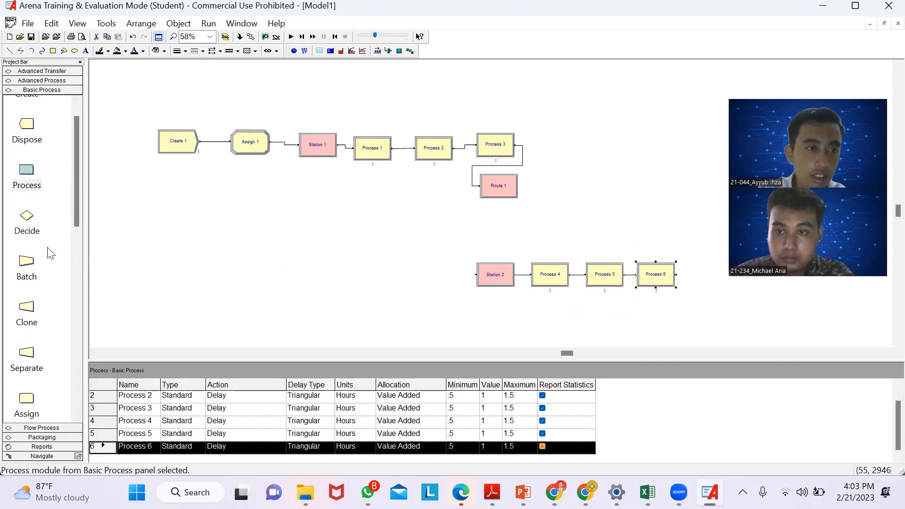
- Add an Assign module from Basic Process below the last Process module of the second row, connected to that process
{"action": "scroll", "coordinate": [51, 254], "scroll_direction": "down", "scroll_amount": 2}
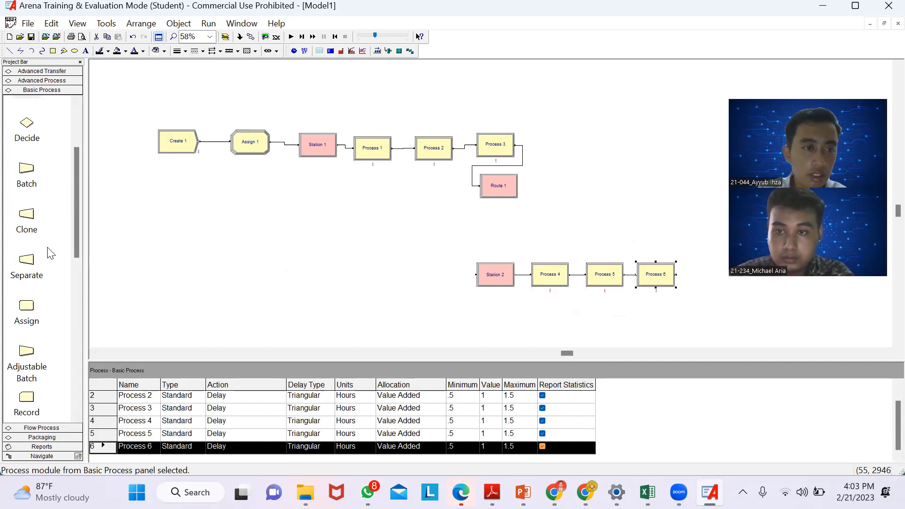
{"action": "left_click", "coordinate": [38, 72]}
{"action": "scroll", "coordinate": [60, 128], "scroll_direction": "down", "scroll_amount": 1}
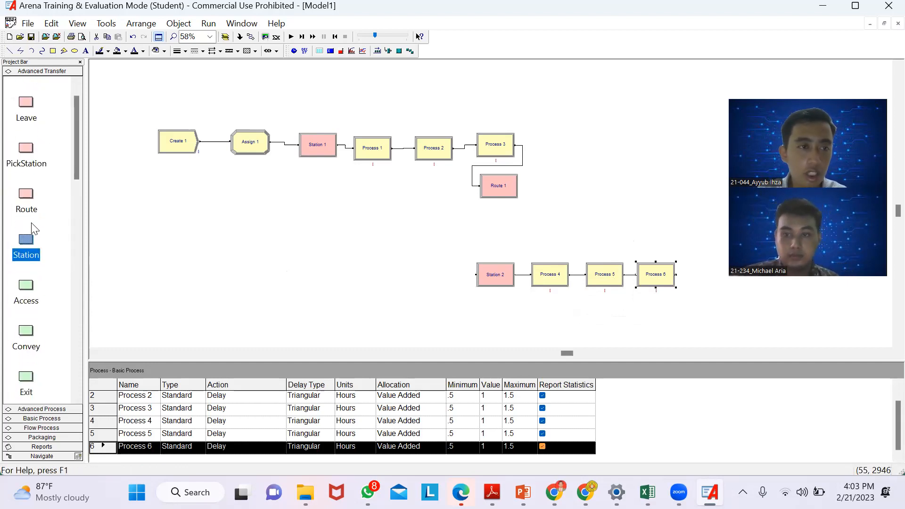
{"action": "left_click", "coordinate": [41, 419]}
{"action": "scroll", "coordinate": [32, 262], "scroll_direction": "down", "scroll_amount": 1}
{"action": "scroll", "coordinate": [31, 262], "scroll_direction": "down", "scroll_amount": 1}
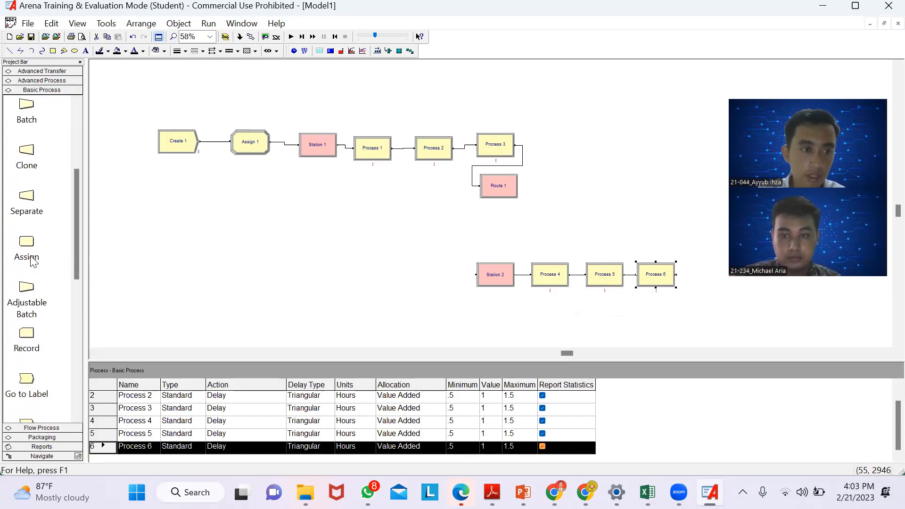
{"action": "scroll", "coordinate": [347, 328], "scroll_direction": "down", "scroll_amount": 3}
{"action": "scroll", "coordinate": [347, 328], "scroll_direction": "up", "scroll_amount": 3}
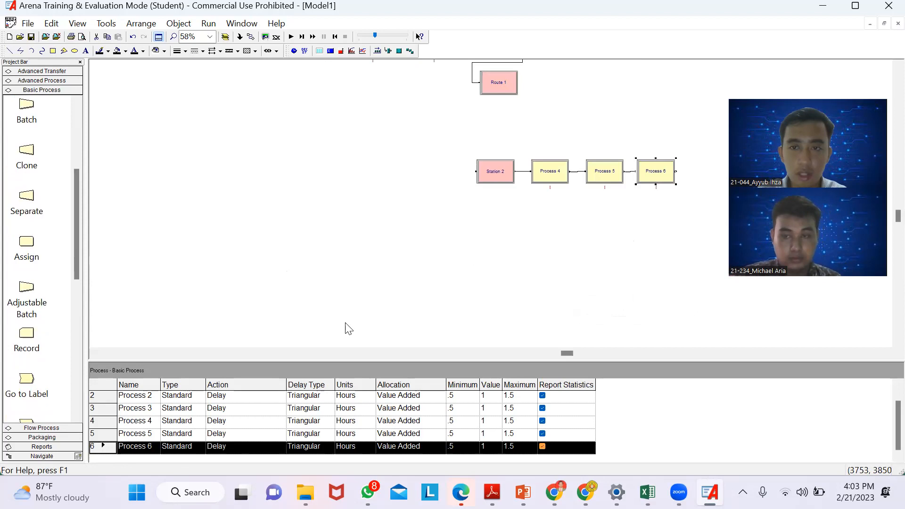
{"action": "left_click_drag", "start_coordinate": [26, 243], "coordinate": [644, 217]}
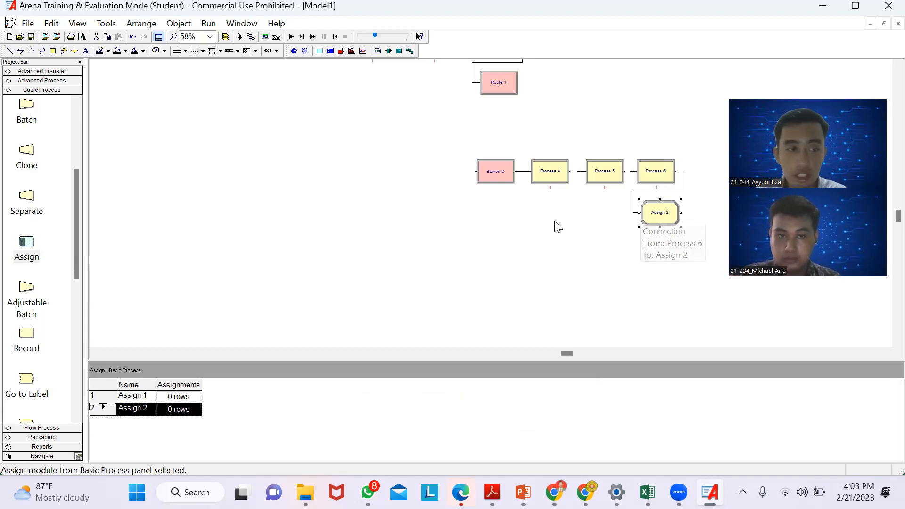
- Add a Record module below the second Assign module and a Dispose module below the Record, each connected to the previous one
{"action": "left_click_drag", "start_coordinate": [29, 338], "coordinate": [636, 261]}
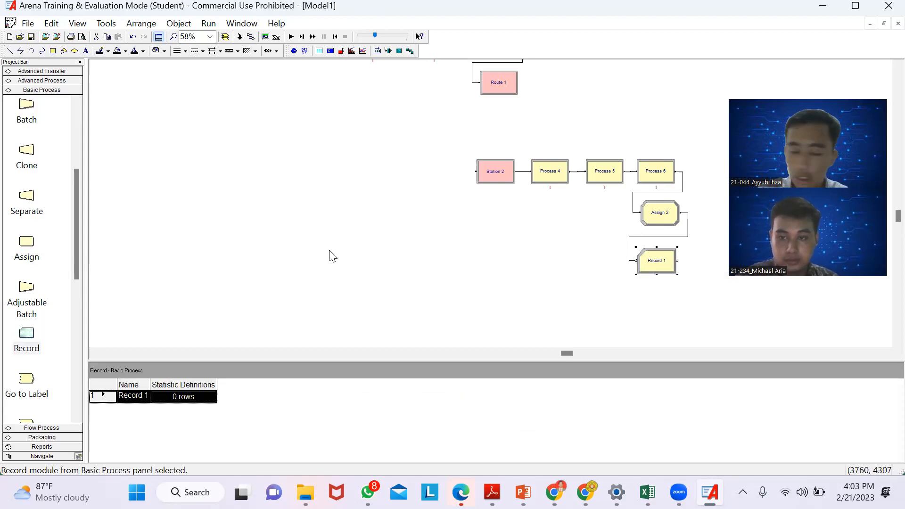
{"action": "scroll", "coordinate": [69, 330], "scroll_direction": "down", "scroll_amount": 5}
{"action": "scroll", "coordinate": [47, 294], "scroll_direction": "up", "scroll_amount": 12}
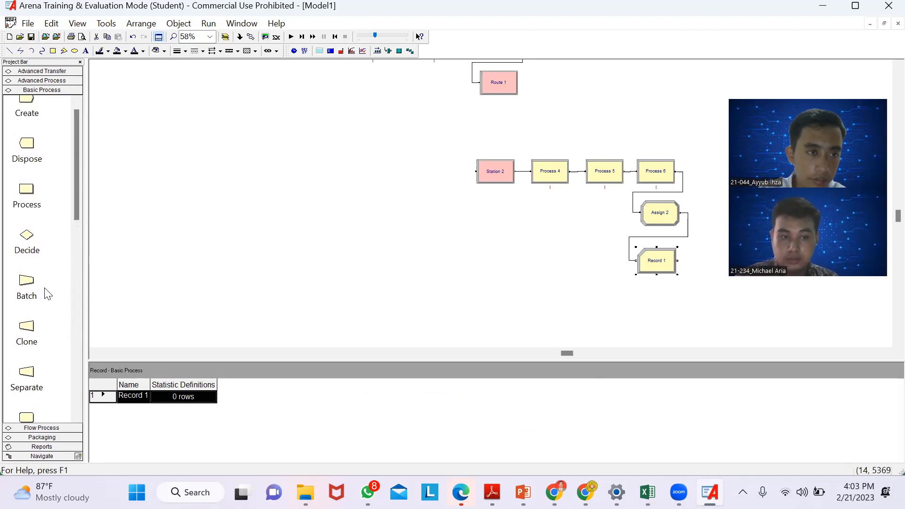
{"action": "scroll", "coordinate": [22, 153], "scroll_direction": "up", "scroll_amount": 1}
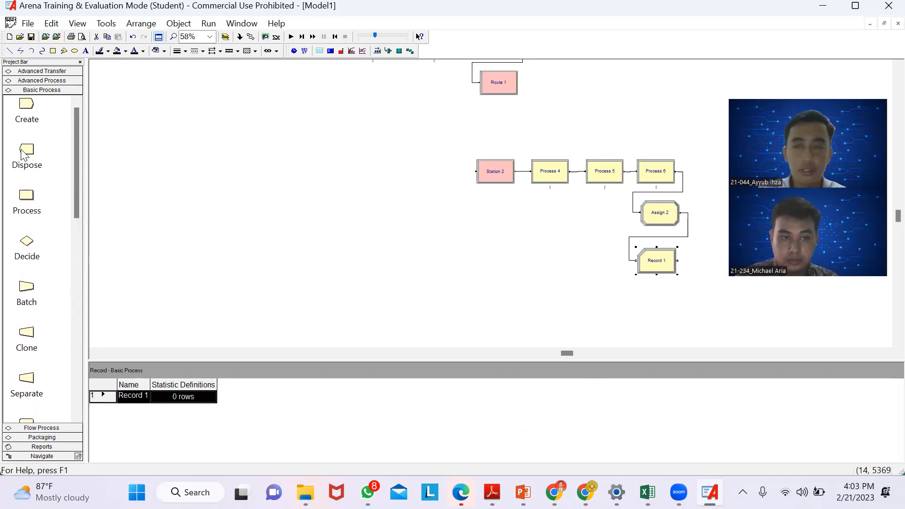
{"action": "left_click_drag", "start_coordinate": [22, 153], "coordinate": [635, 301]}
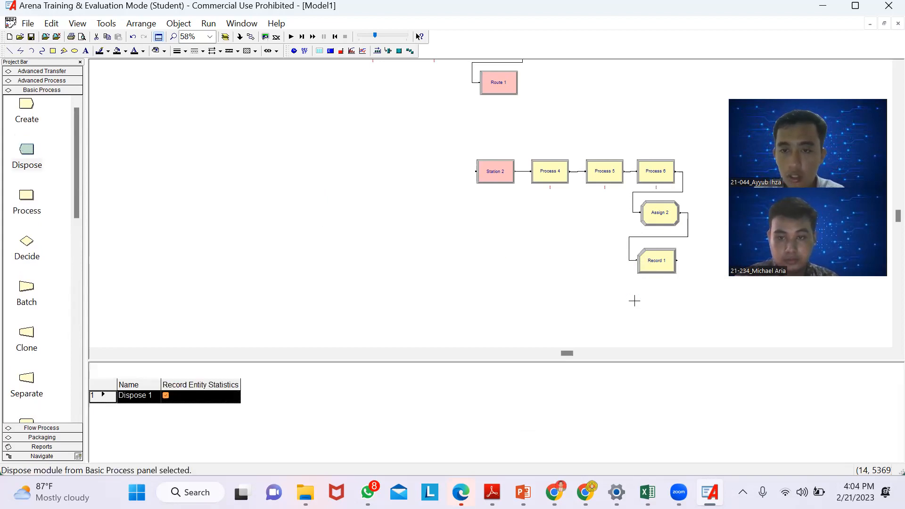
- Rename the Create module as "Pelanggan Datang"
{"action": "scroll", "coordinate": [552, 247], "scroll_direction": "up", "scroll_amount": 5}
{"action": "scroll", "coordinate": [555, 247], "scroll_direction": "down", "scroll_amount": 10}
{"action": "scroll", "coordinate": [556, 246], "scroll_direction": "up", "scroll_amount": 4}
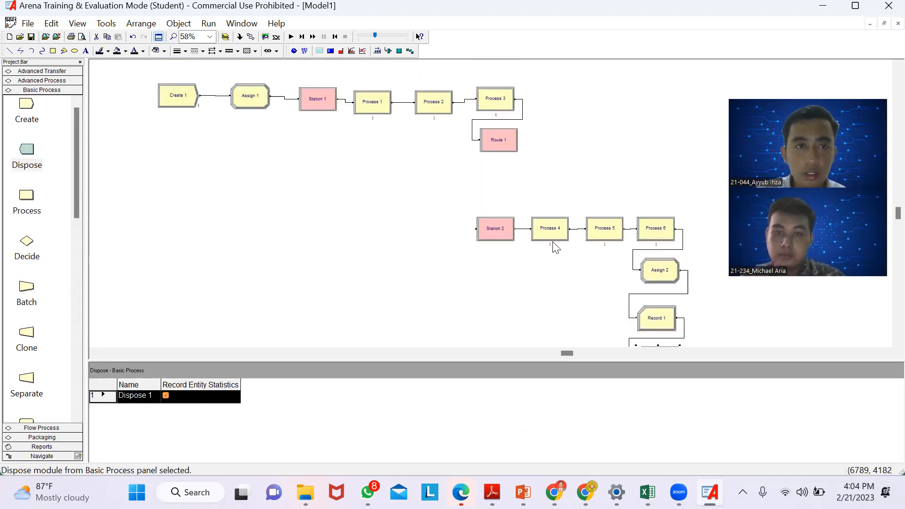
{"action": "scroll", "coordinate": [555, 246], "scroll_direction": "up", "scroll_amount": 1}
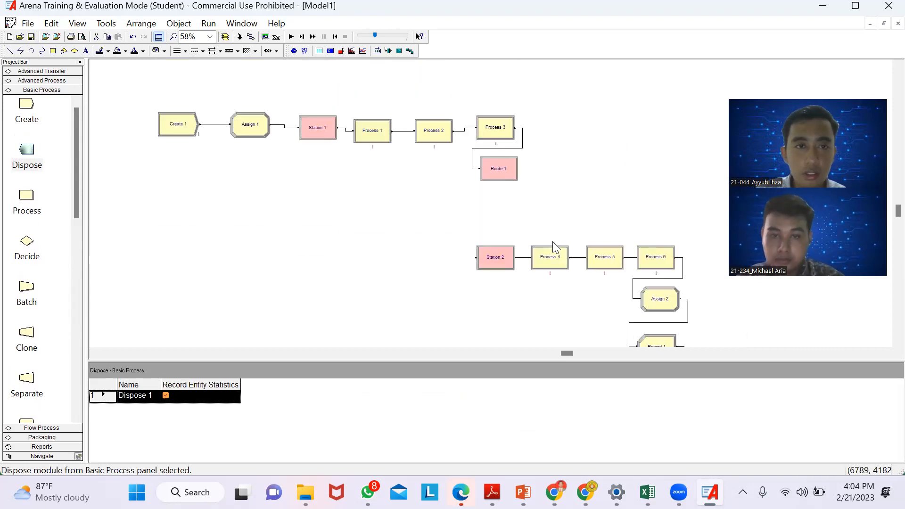
{"action": "double_click", "coordinate": [187, 130]}
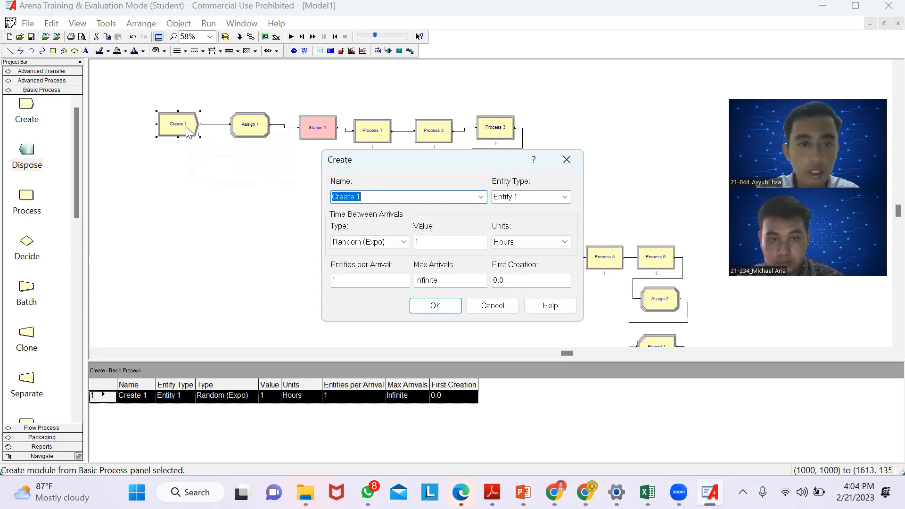
{"action": "key", "text": "BackSpace"}
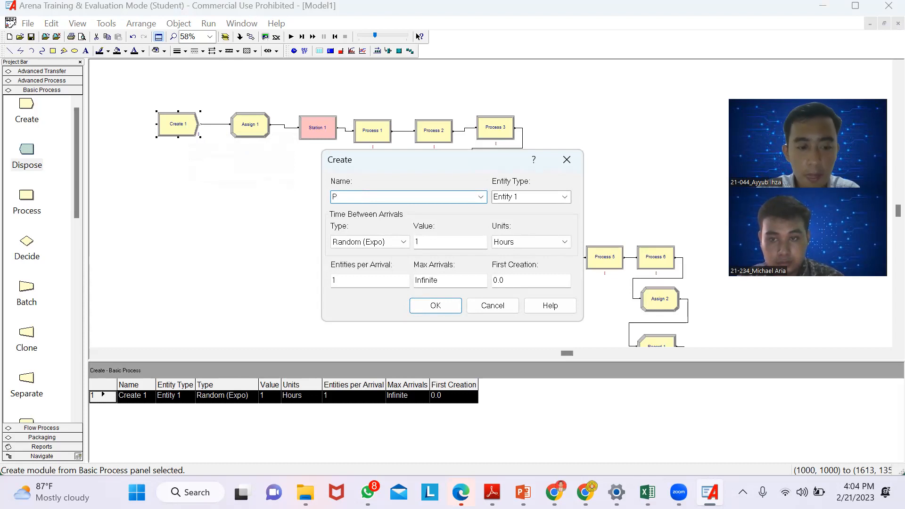
{"action": "type", "text": "Pelanggan Datang"}
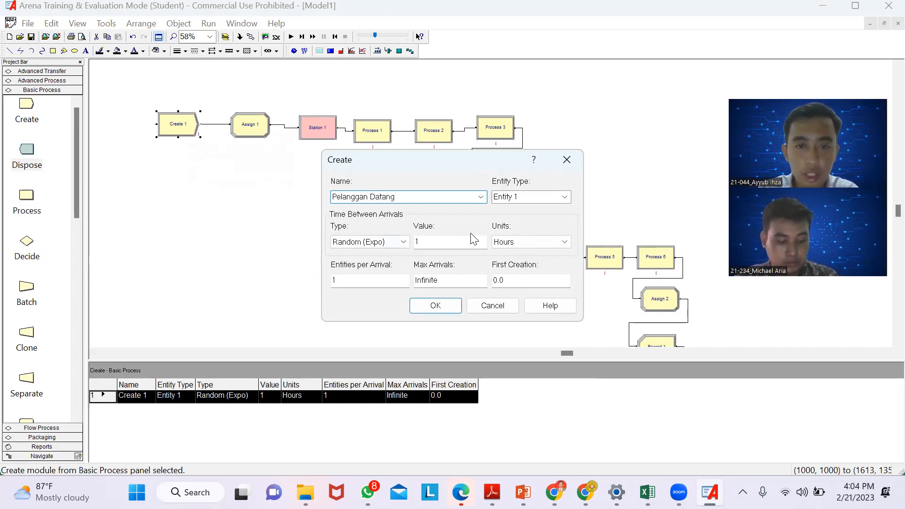
- Set the Create module's time between arrivals units to Minutes and its max arrivals to 1
{"action": "left_click", "coordinate": [518, 243]}
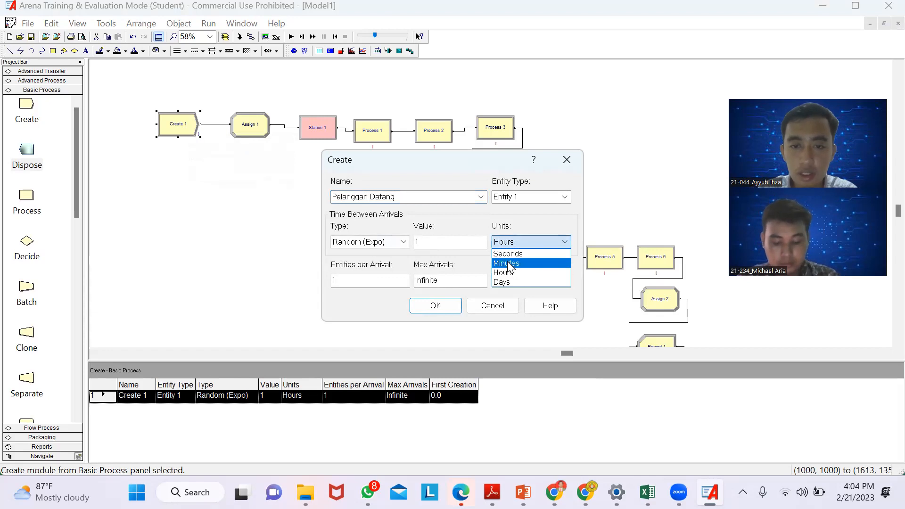
{"action": "left_click", "coordinate": [510, 264]}
{"action": "left_click", "coordinate": [448, 283]}
{"action": "key", "text": "BackSpace"}
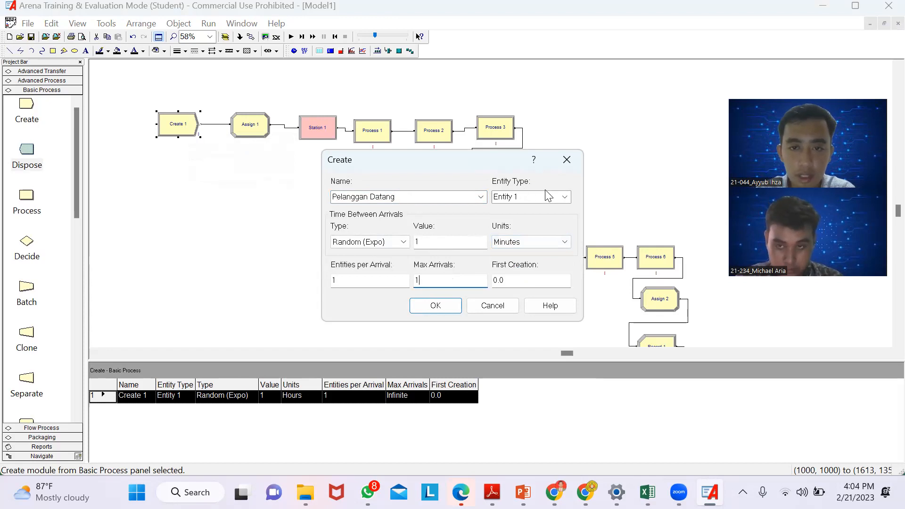
{"action": "left_click", "coordinate": [453, 306]}
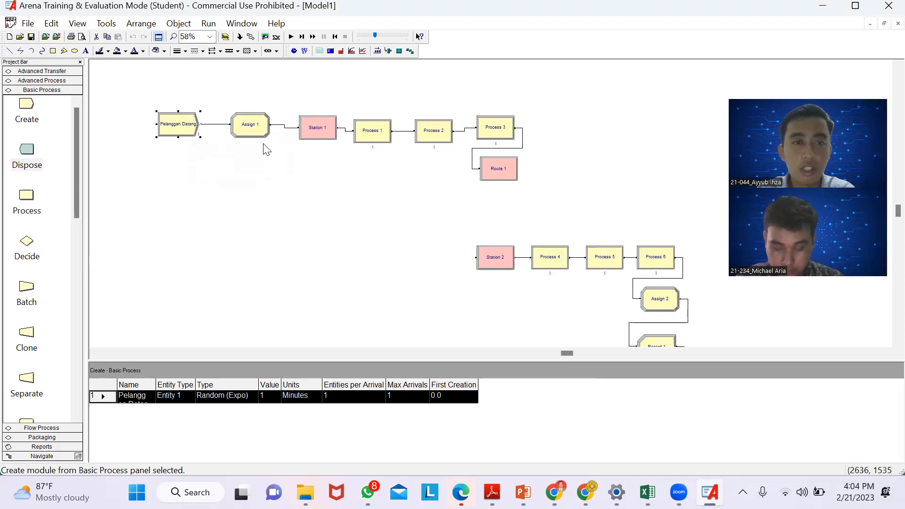
- Add an Entity Type assignment with the entity type "Peserta 1" to the first Assign module
{"action": "double_click", "coordinate": [250, 125]}
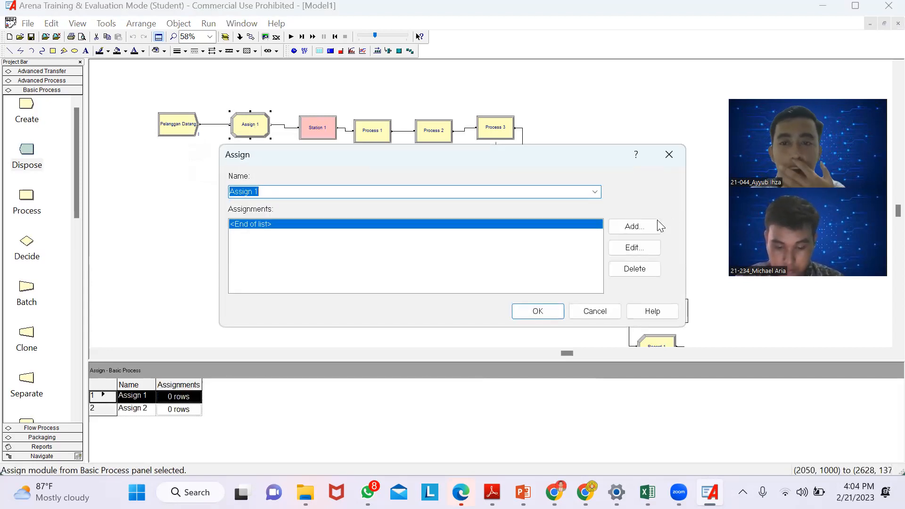
{"action": "left_click", "coordinate": [624, 226]}
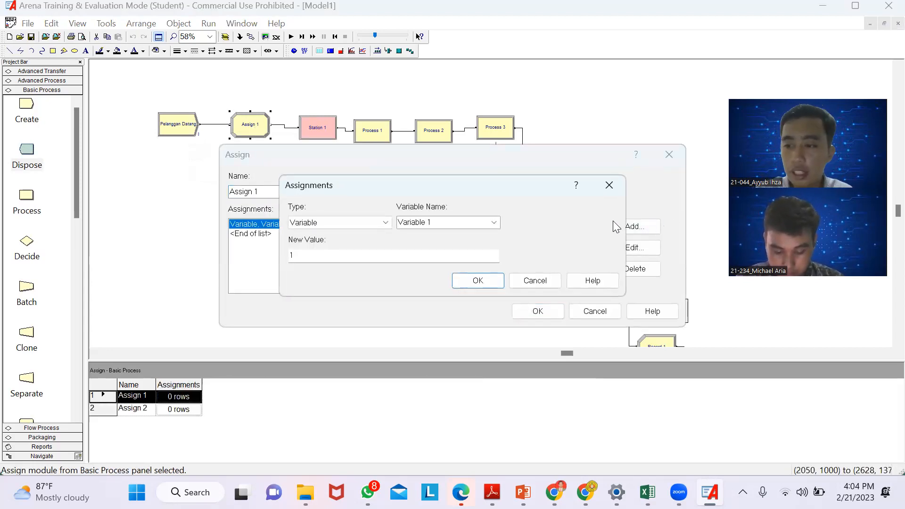
{"action": "left_click", "coordinate": [384, 224]}
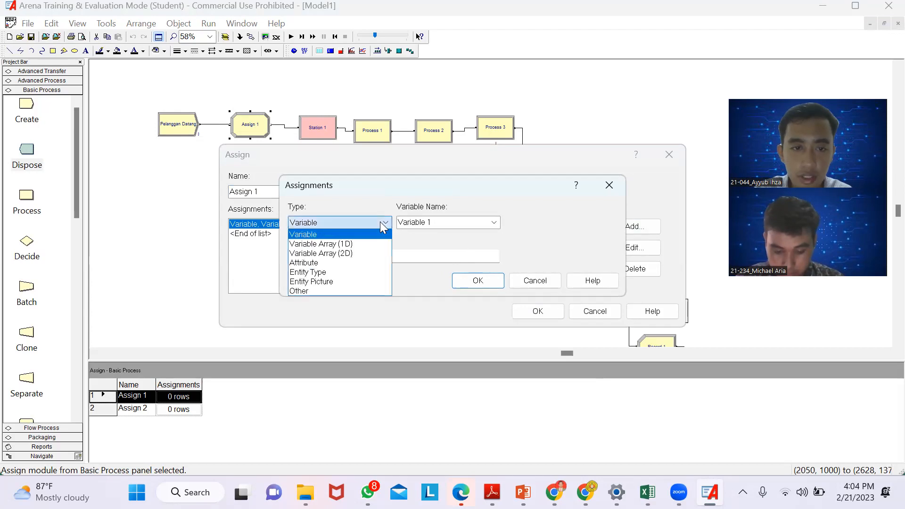
{"action": "left_click", "coordinate": [351, 271]}
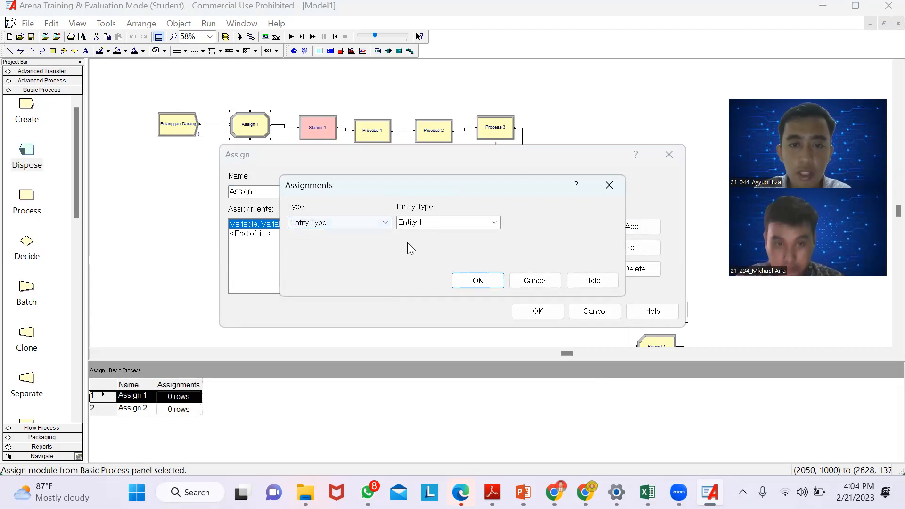
{"action": "left_click", "coordinate": [494, 223]}
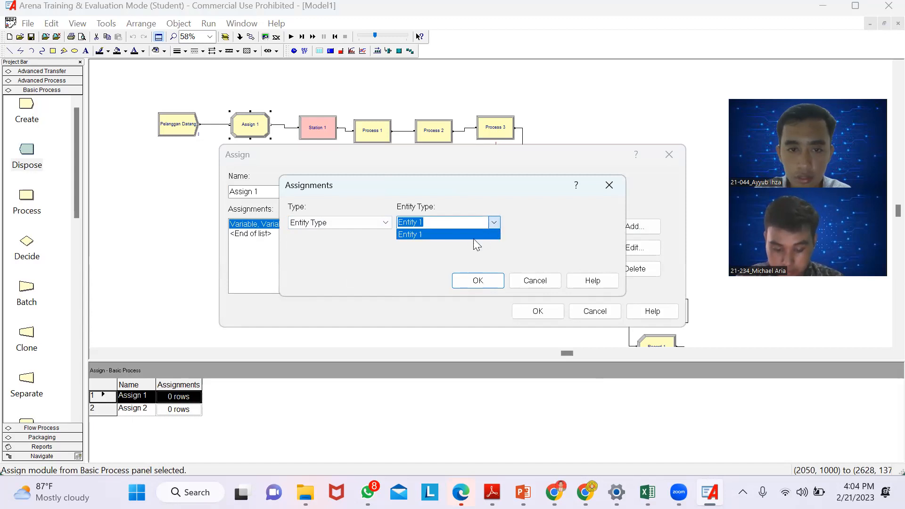
{"action": "left_click", "coordinate": [450, 236]}
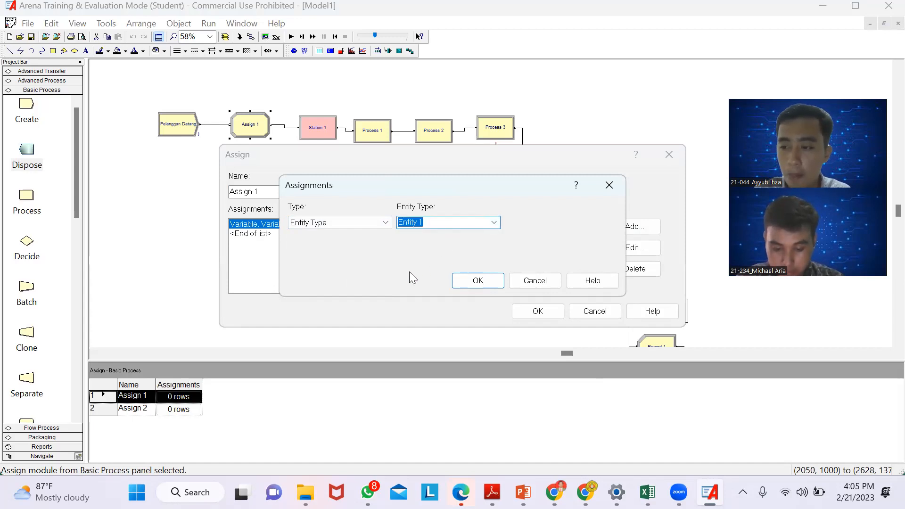
{"action": "key", "text": "BackSpace"}
{"action": "type", "text": "Peserta"}
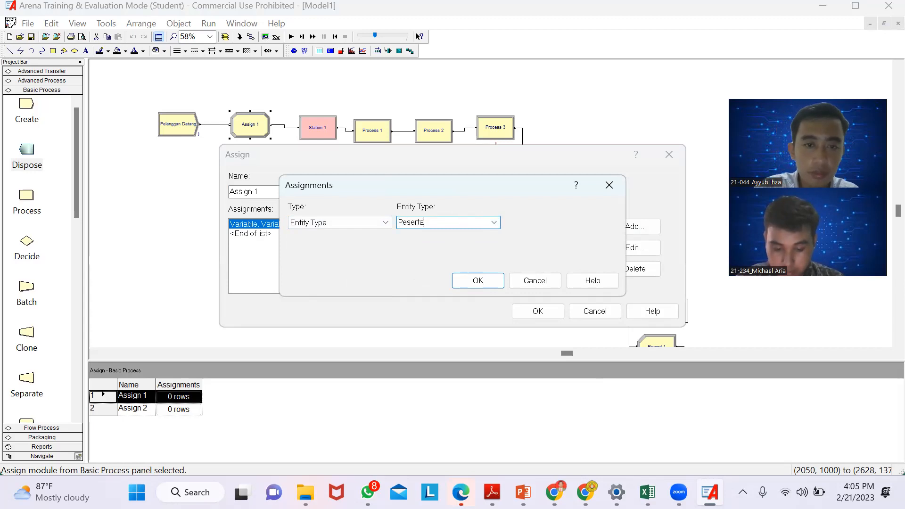
{"action": "left_click", "coordinate": [484, 283]}
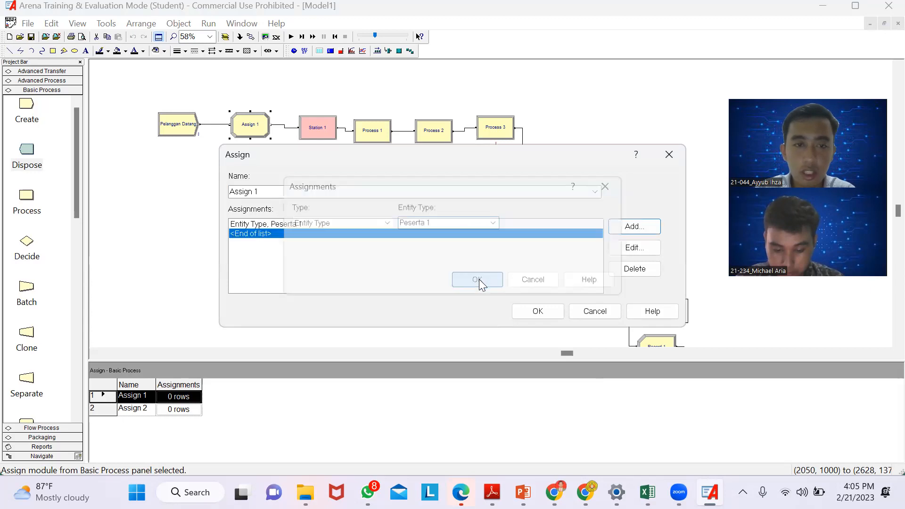
- Add an Entity Picture assignment using Picture.Woman to the first Assign module and accept the module's settings
{"action": "left_click", "coordinate": [623, 228]}
{"action": "left_click", "coordinate": [357, 225]}
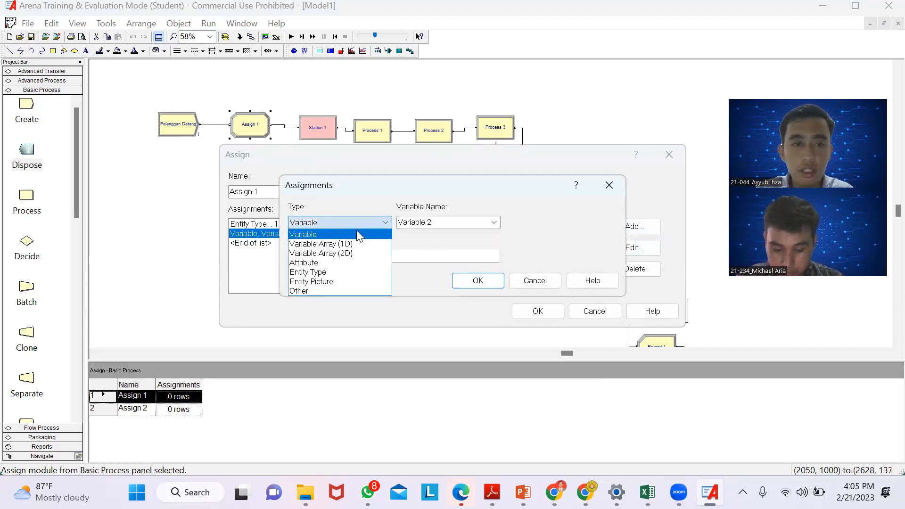
{"action": "left_click", "coordinate": [343, 282]}
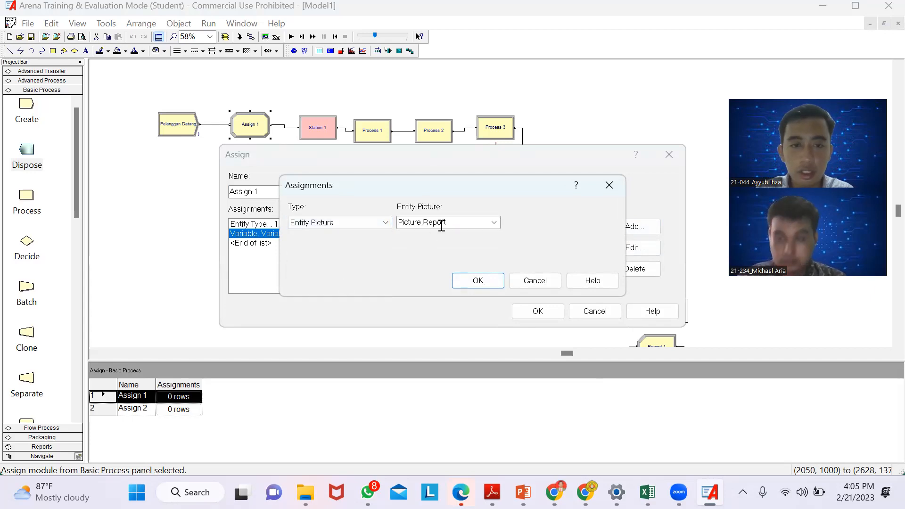
{"action": "left_click", "coordinate": [492, 224]}
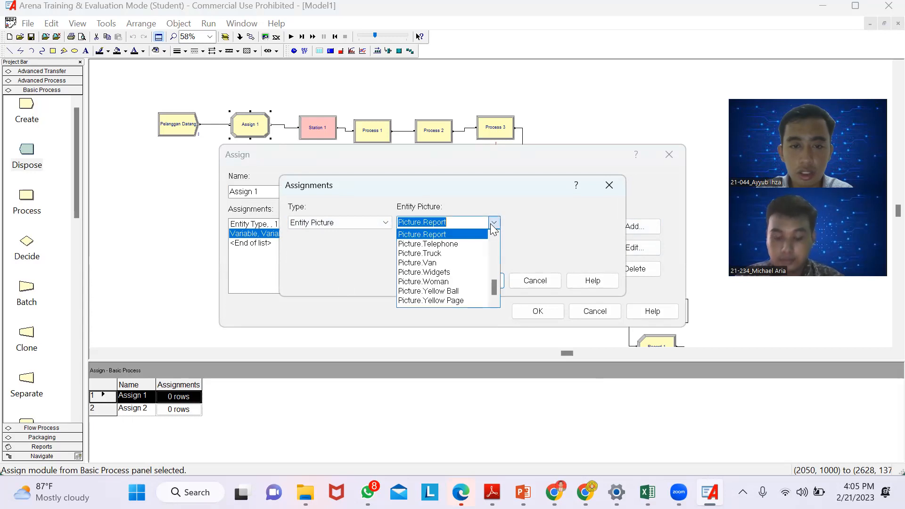
{"action": "left_click", "coordinate": [451, 282]}
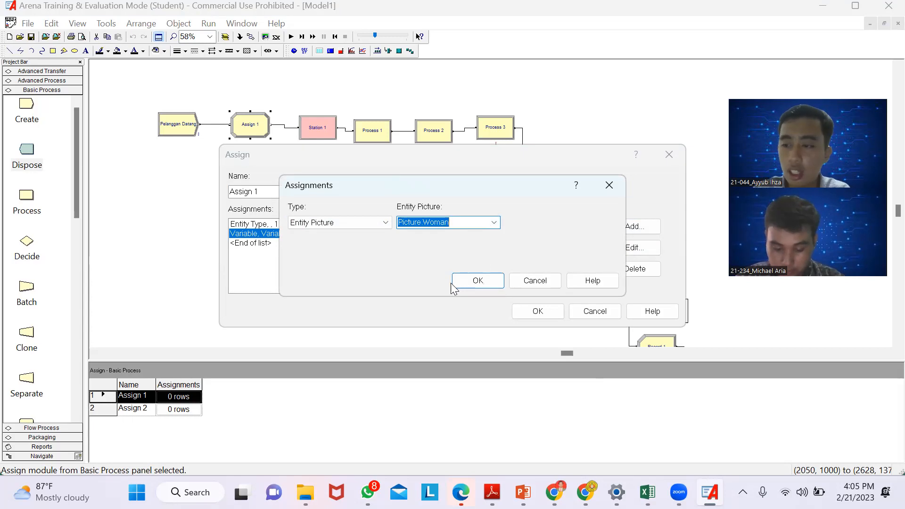
{"action": "left_click", "coordinate": [486, 282]}
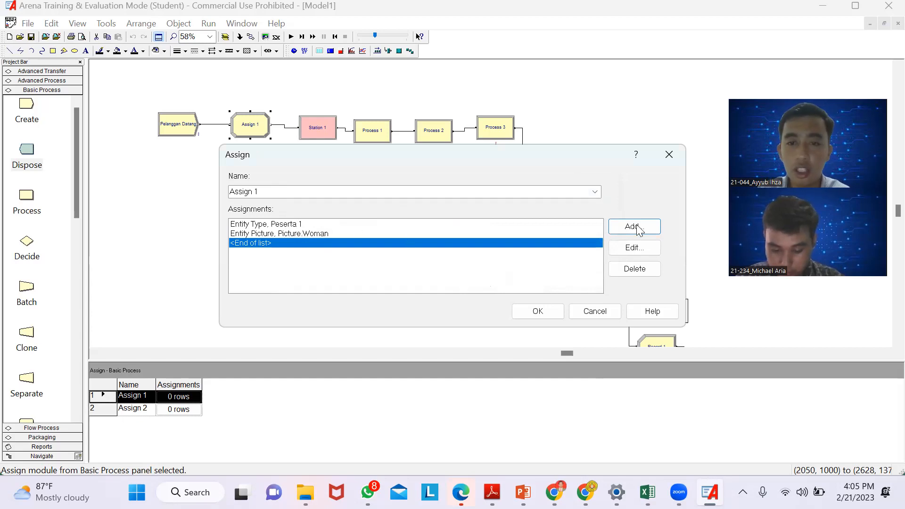
{"action": "left_click", "coordinate": [544, 315]}
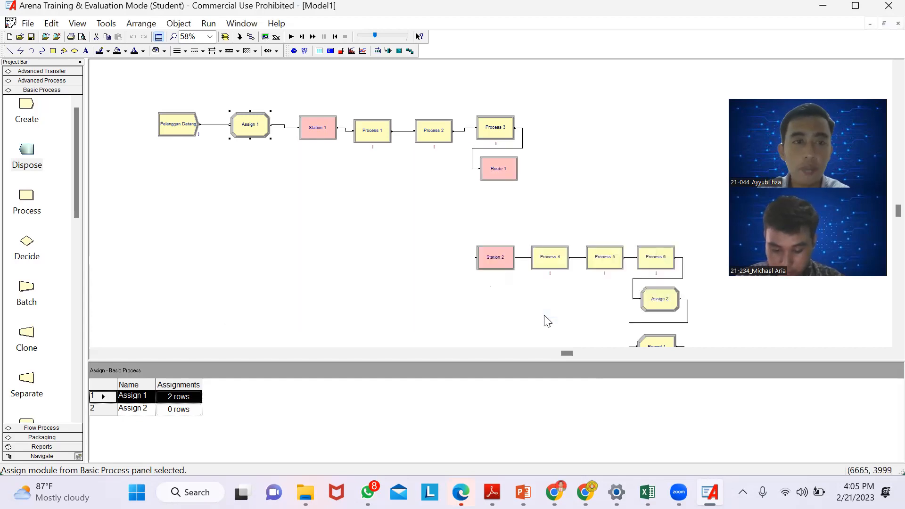
- Rename the Station 1 module as "Stasiun Pelayanan" and accept the module's settings
{"action": "left_click", "coordinate": [316, 129]}
{"action": "double_click", "coordinate": [316, 130]}
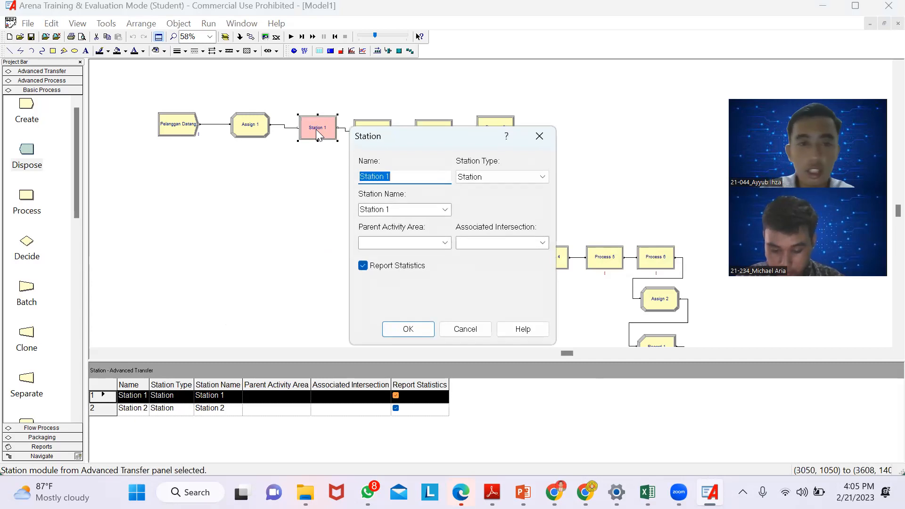
{"action": "key", "text": "BackSpace"}
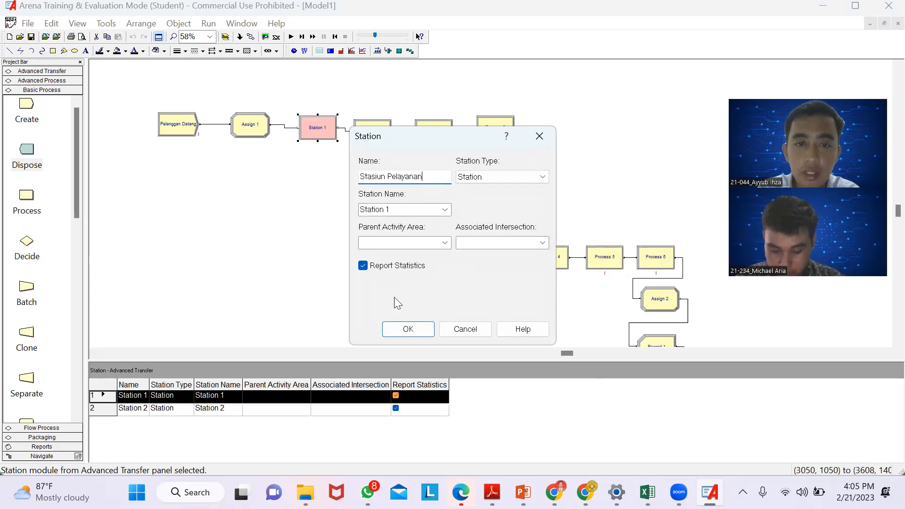
{"action": "left_click", "coordinate": [407, 330]}
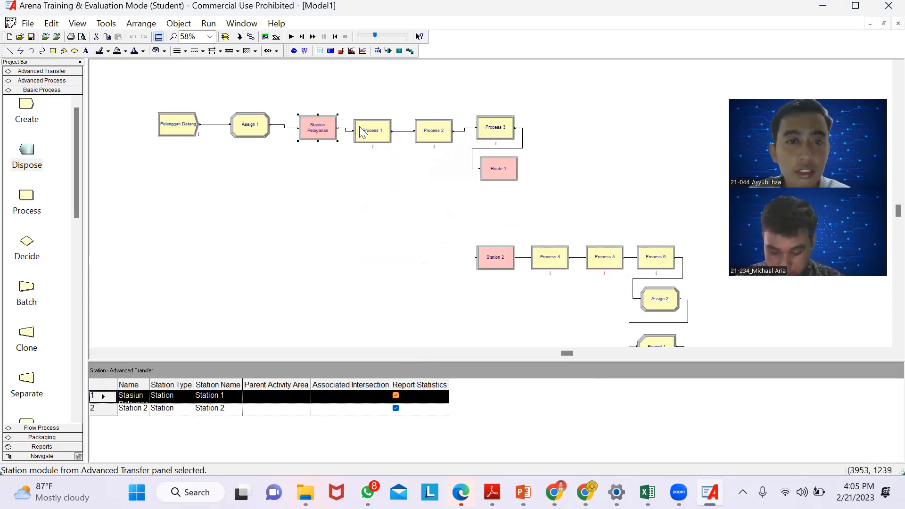
- Open the Input Analyzer, create a new document and load the existing data file 1.txt
{"action": "left_click", "coordinate": [106, 24]}
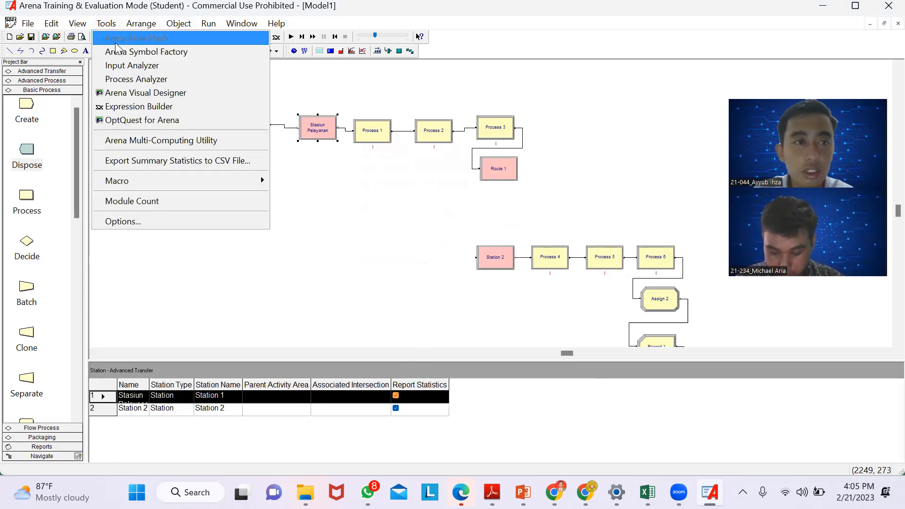
{"action": "left_click", "coordinate": [130, 67]}
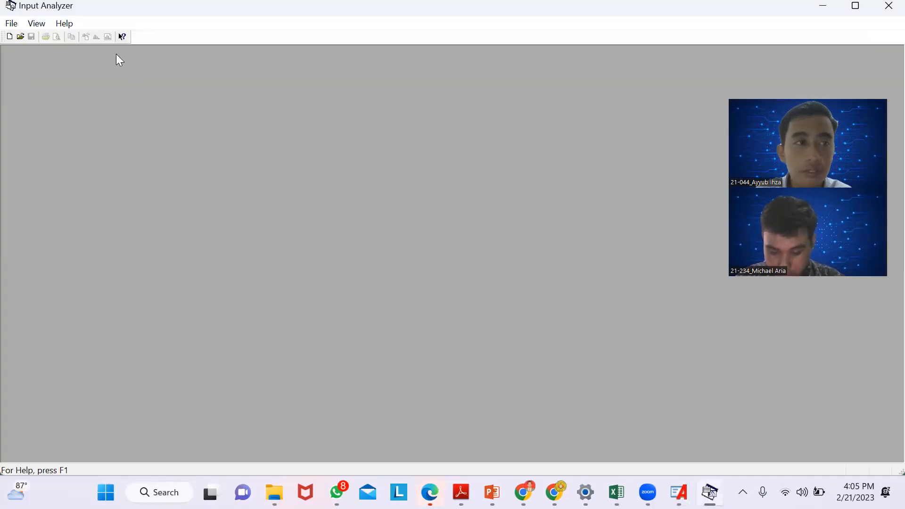
{"action": "left_click", "coordinate": [13, 25]}
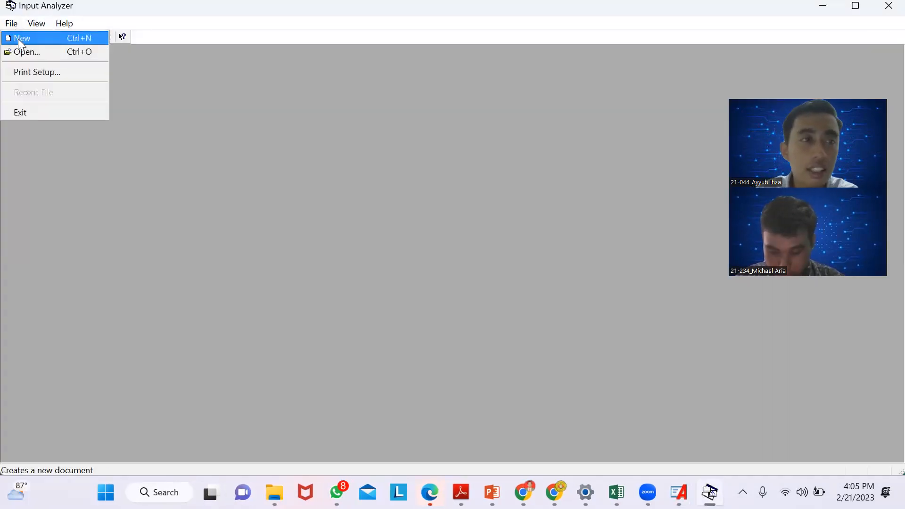
{"action": "left_click", "coordinate": [18, 39]}
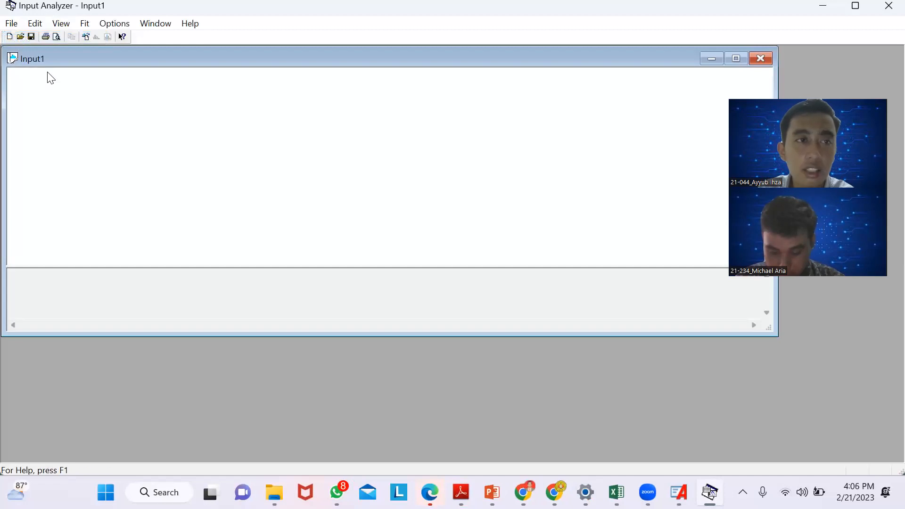
{"action": "left_click", "coordinate": [11, 24]}
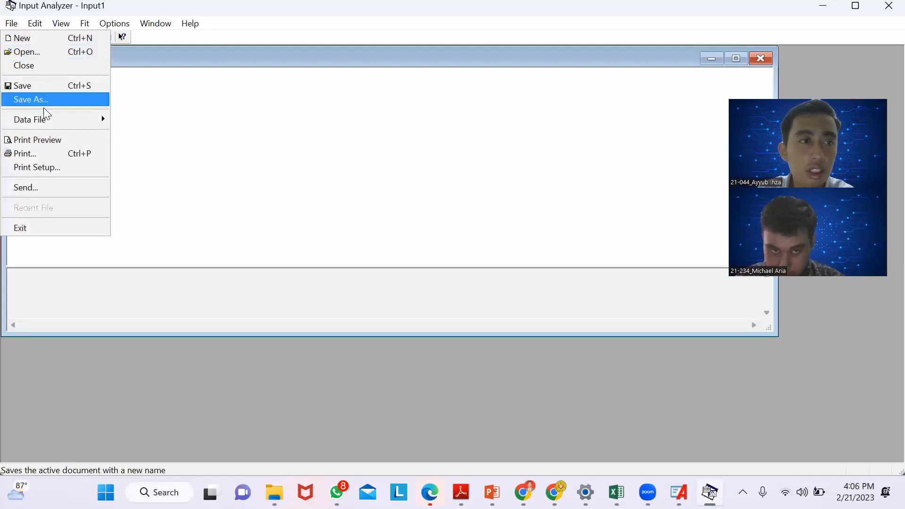
{"action": "mouse_move", "coordinate": [46, 120]}
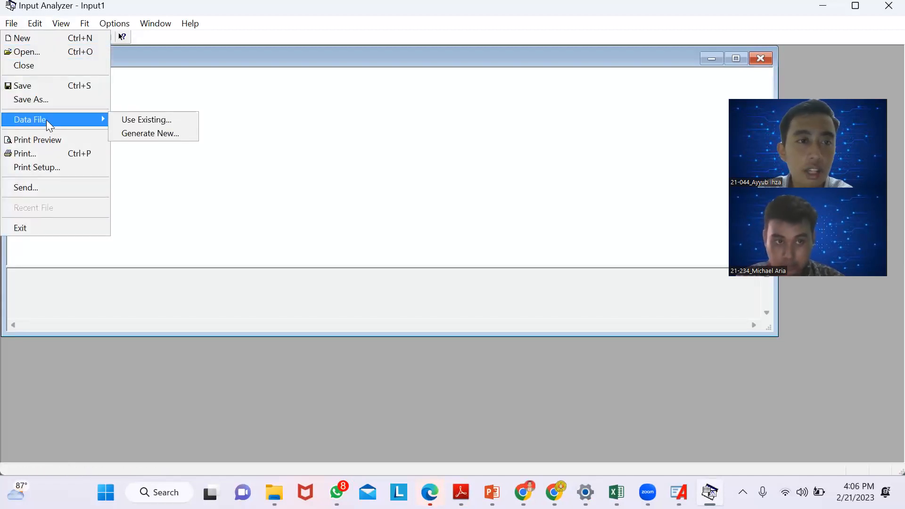
{"action": "left_click", "coordinate": [128, 120]}
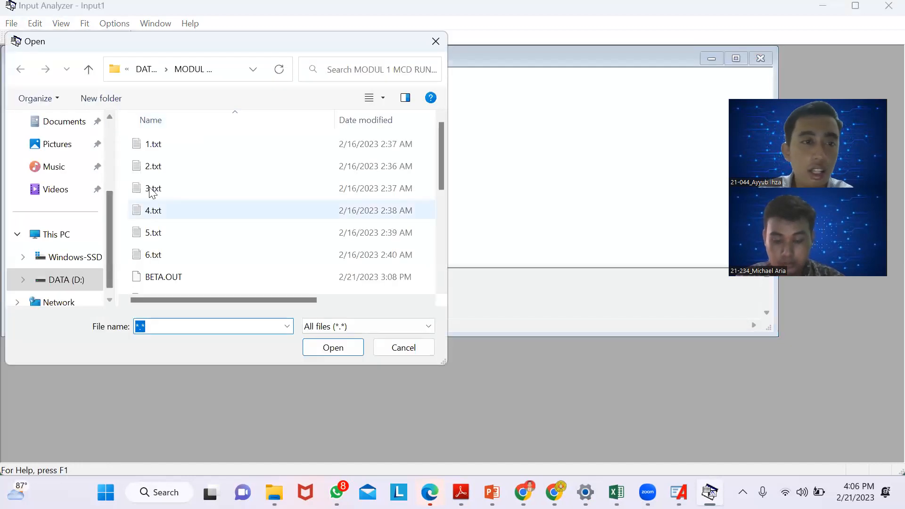
{"action": "left_click", "coordinate": [166, 143]}
{"action": "left_click", "coordinate": [324, 348]}
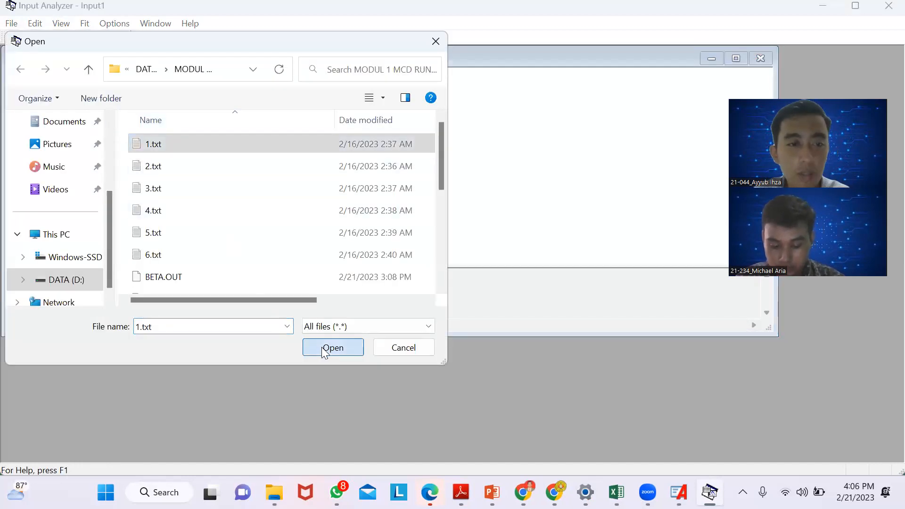
- Fit all distributions to the 1.txt data and copy the expression from the distribution summary
{"action": "left_click", "coordinate": [87, 28]}
{"action": "left_click", "coordinate": [107, 211]}
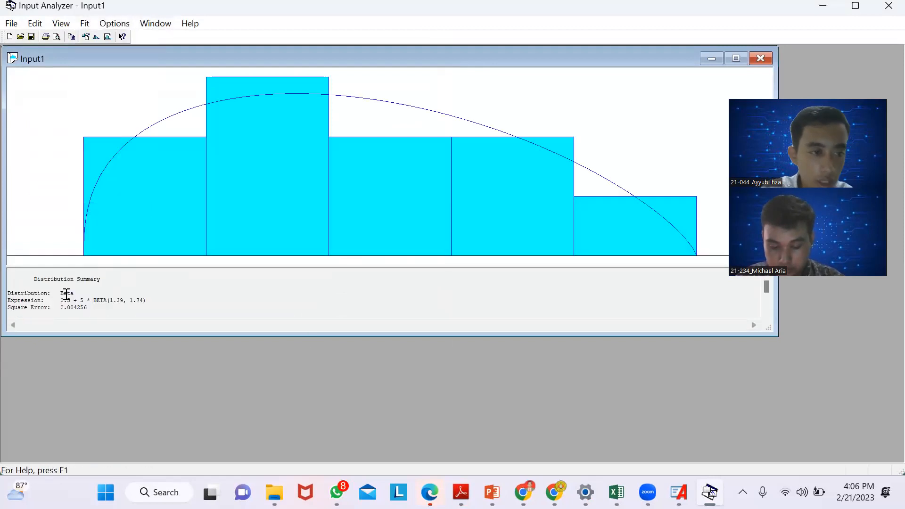
{"action": "left_click_drag", "start_coordinate": [60, 300], "coordinate": [155, 300]}
{"action": "key", "text": "ctrl+c"}
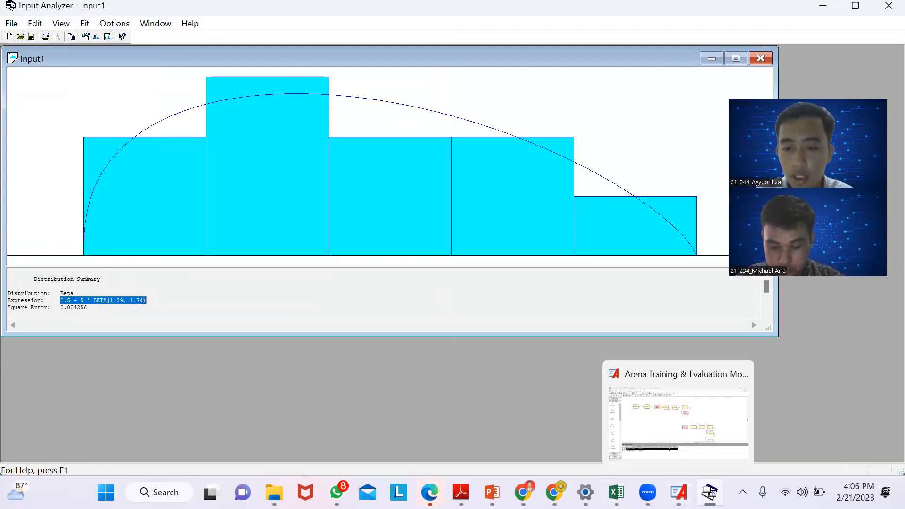
- Switch back to Arena and set Process 1's delay type to Expression with 0.5 + 5 * BETA(1.39, 1.74) and units to Minutes
{"action": "left_click", "coordinate": [679, 493]}
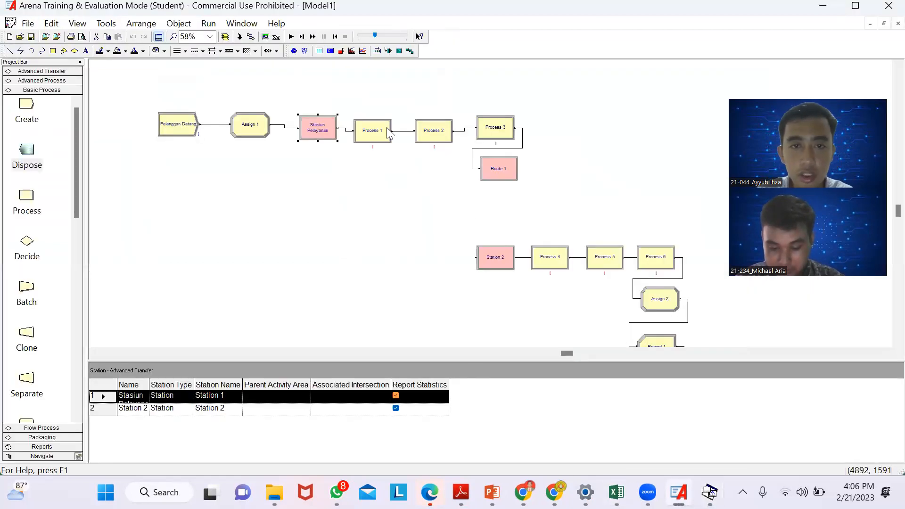
{"action": "left_click", "coordinate": [377, 134]}
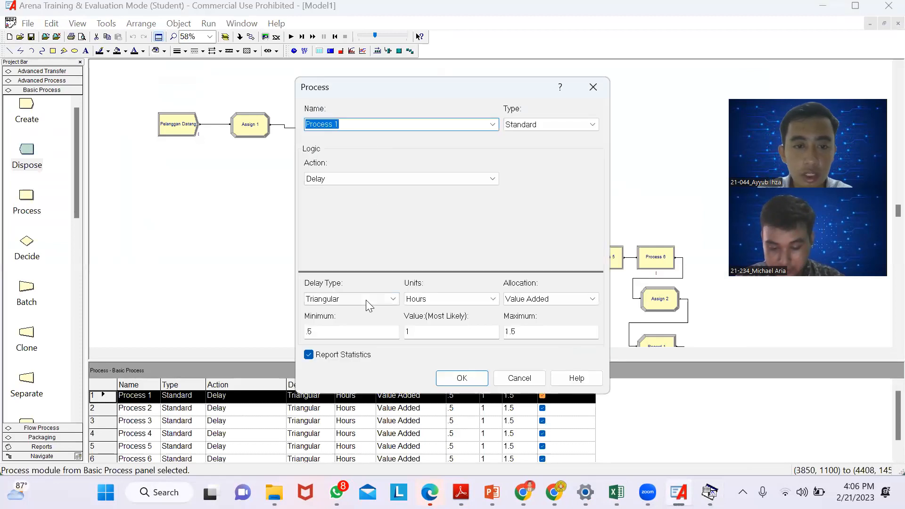
{"action": "left_click", "coordinate": [366, 300]}
{"action": "left_click", "coordinate": [362, 347]}
{"action": "double_click", "coordinate": [331, 335]}
{"action": "key", "text": "ctrl+v"}
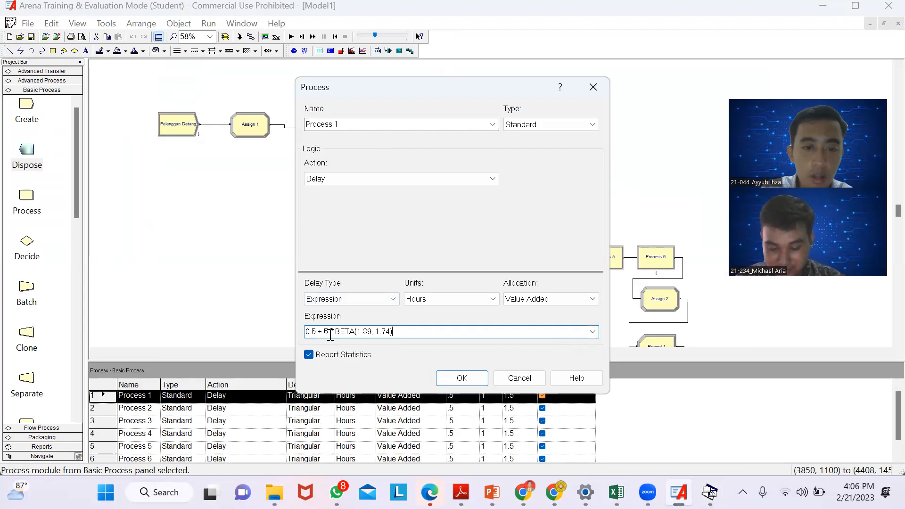
{"action": "left_click", "coordinate": [458, 302]}
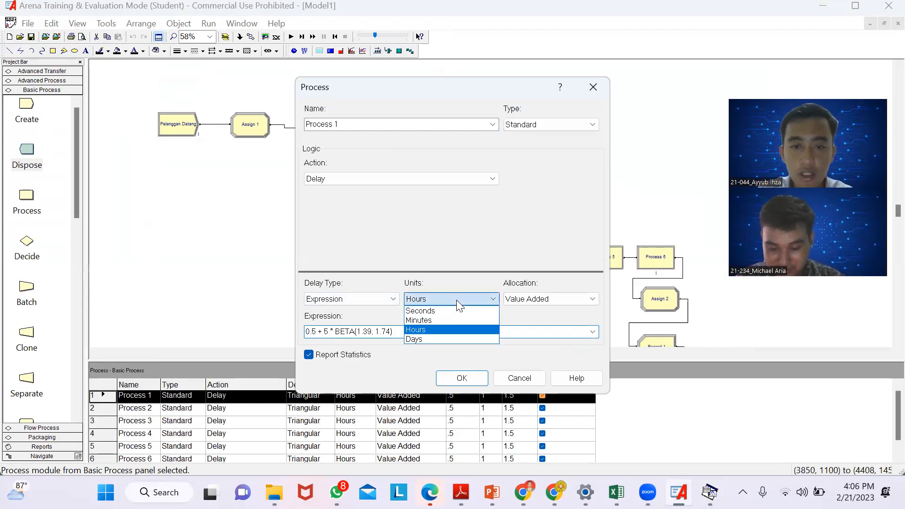
{"action": "left_click", "coordinate": [437, 319]}
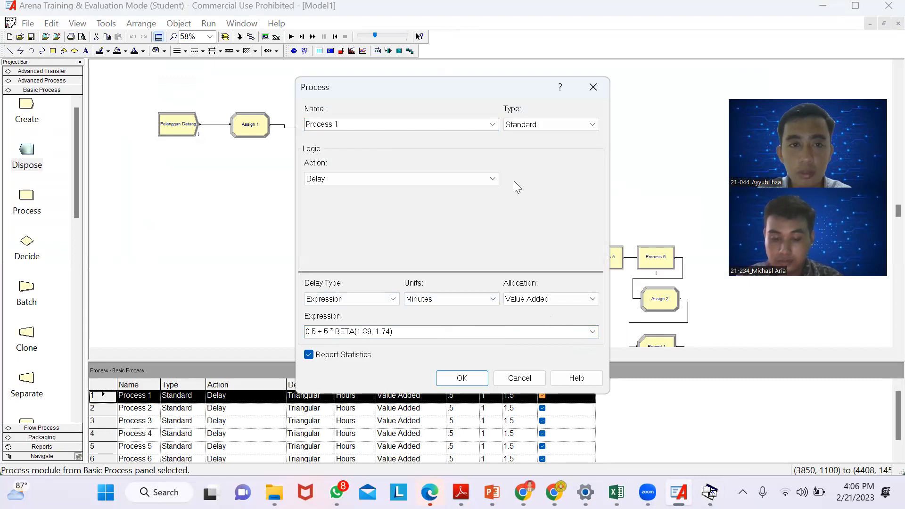
- Rename the Process 1 module as "Pelanggan Menuju Kasir" and accept the module's settings
{"action": "left_click", "coordinate": [373, 125]}
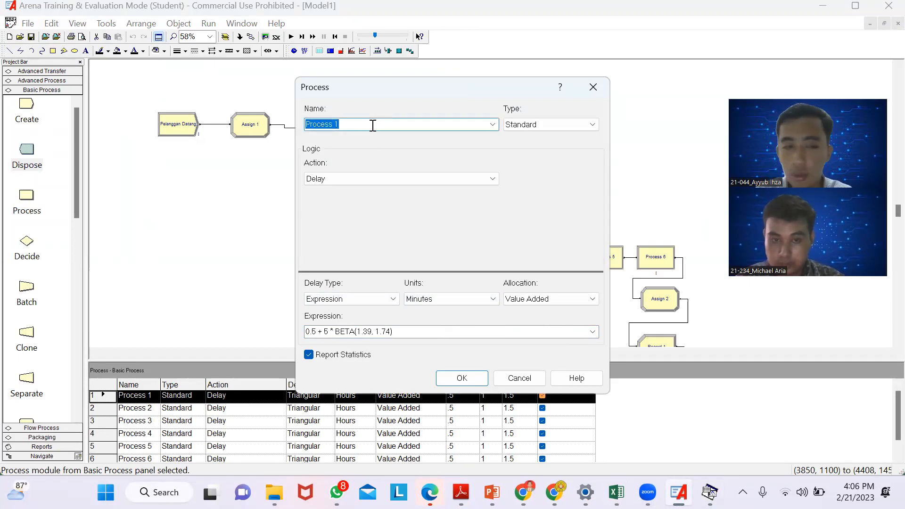
{"action": "key", "text": "BackSpace"}
{"action": "type", "text": "Pe"}
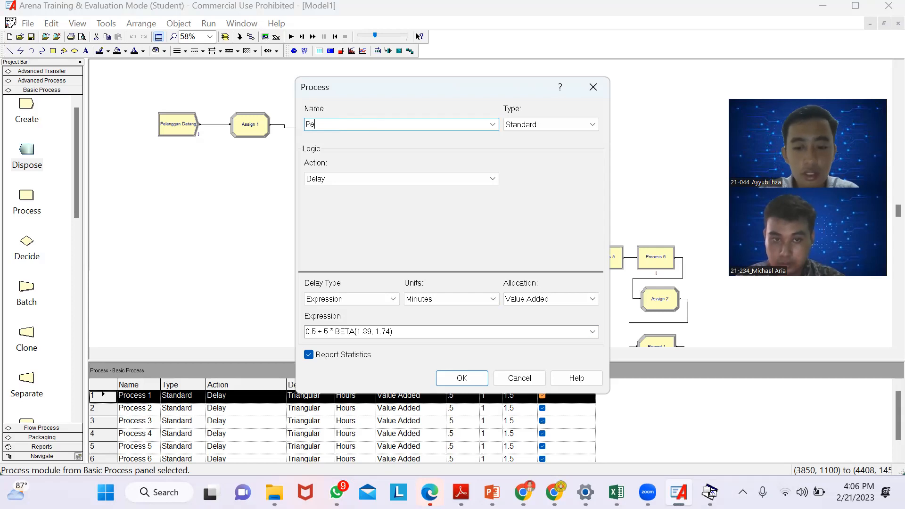
{"action": "type", "text": "langgan "}
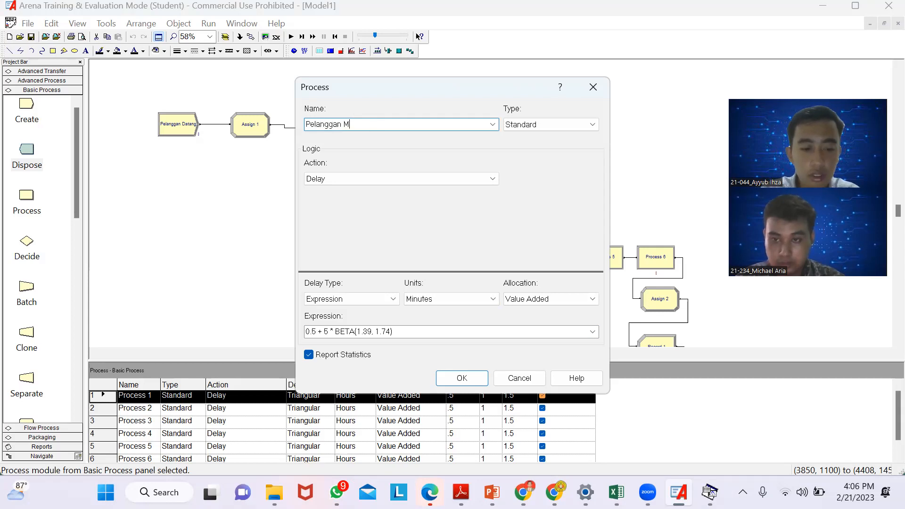
{"action": "type", "text": "Menuju Kasir"}
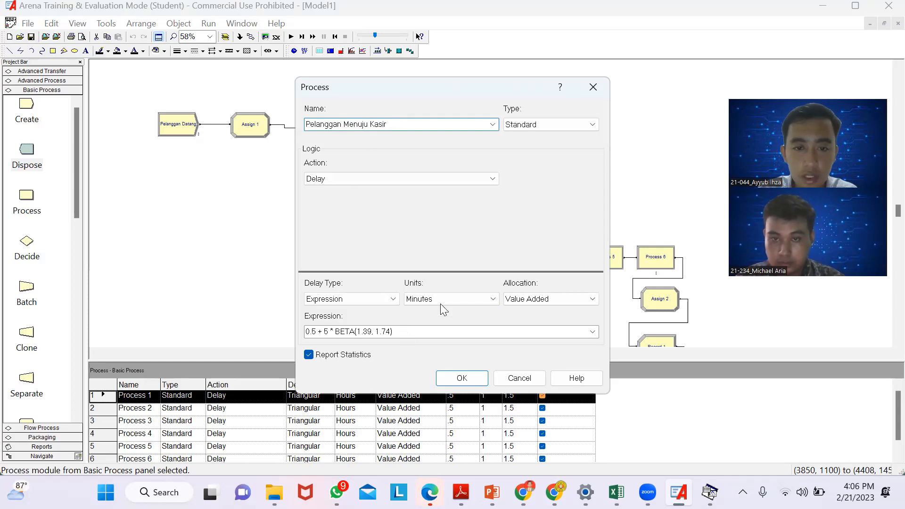
{"action": "left_click", "coordinate": [462, 379]}
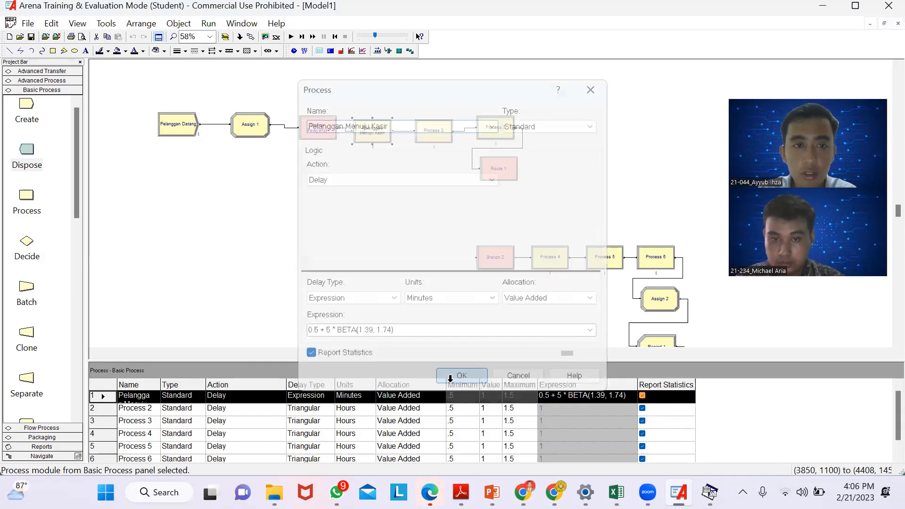
{"action": "double_click", "coordinate": [431, 137]}
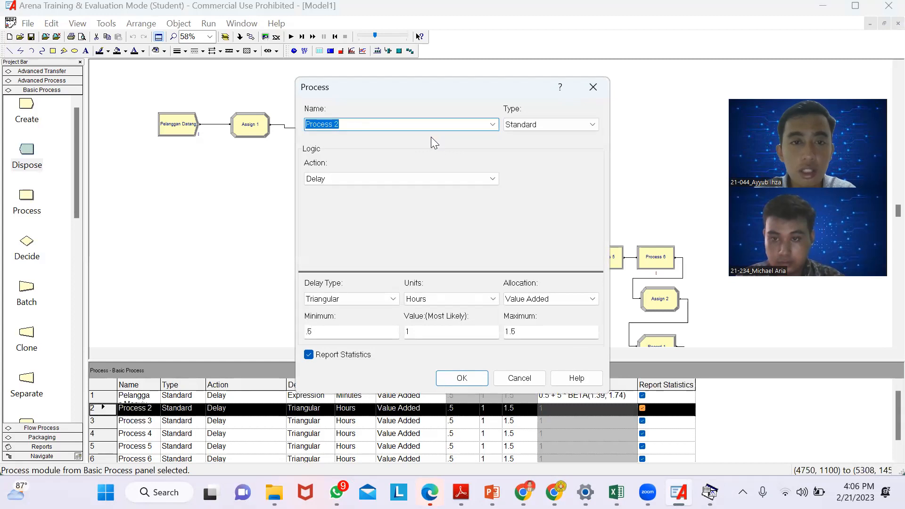
{"action": "key", "text": "BackSpace"}
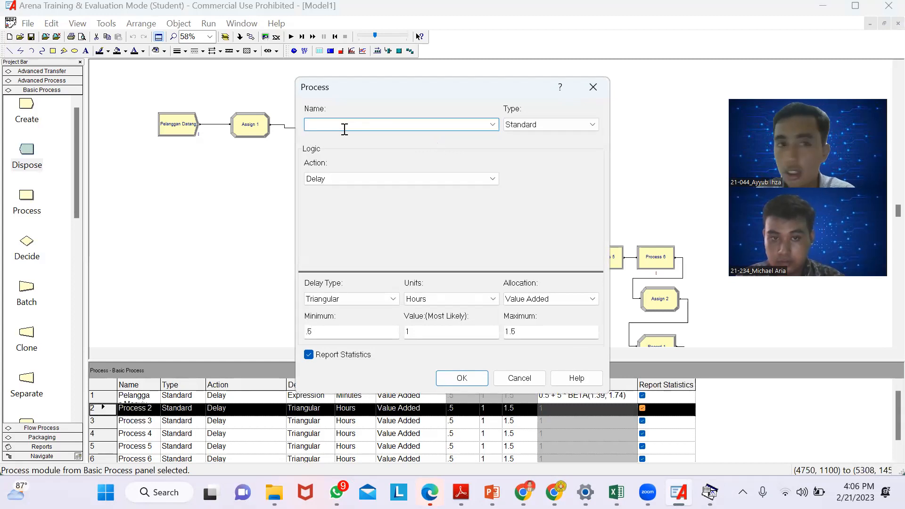
{"action": "left_click", "coordinate": [594, 87]}
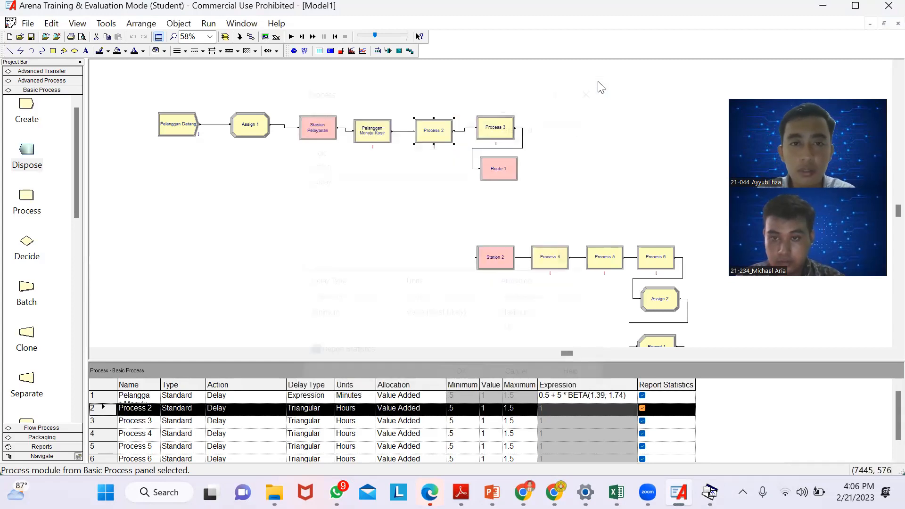
- Return to the Input Analyzer, create another new document and load the existing data file 2.txt
{"action": "left_click", "coordinate": [106, 24]}
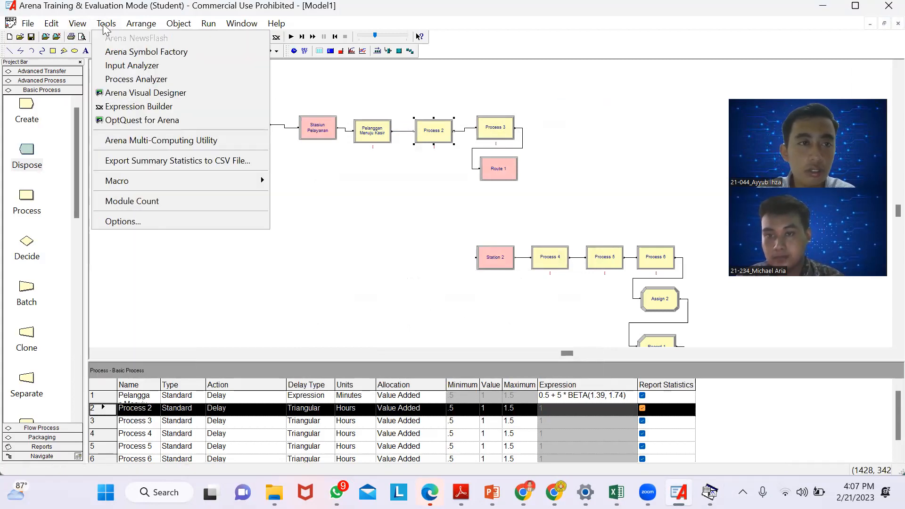
{"action": "left_click", "coordinate": [128, 65]}
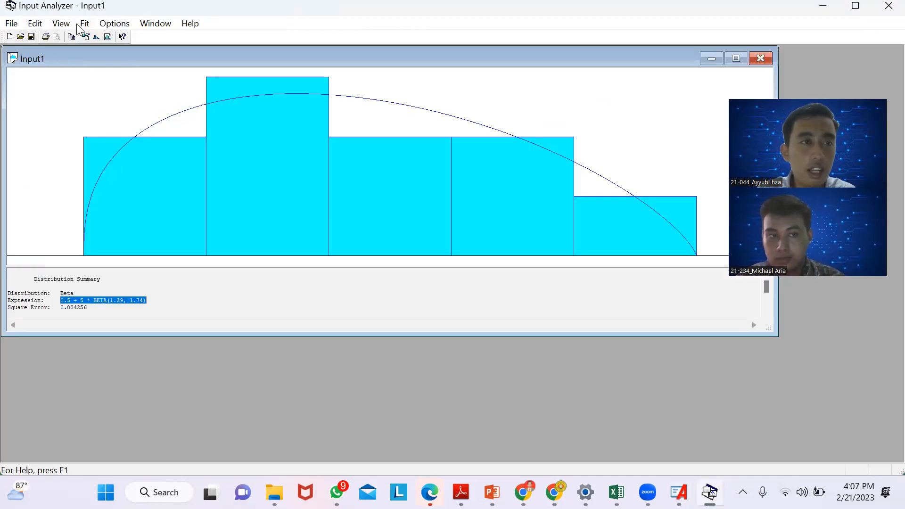
{"action": "left_click", "coordinate": [11, 25]}
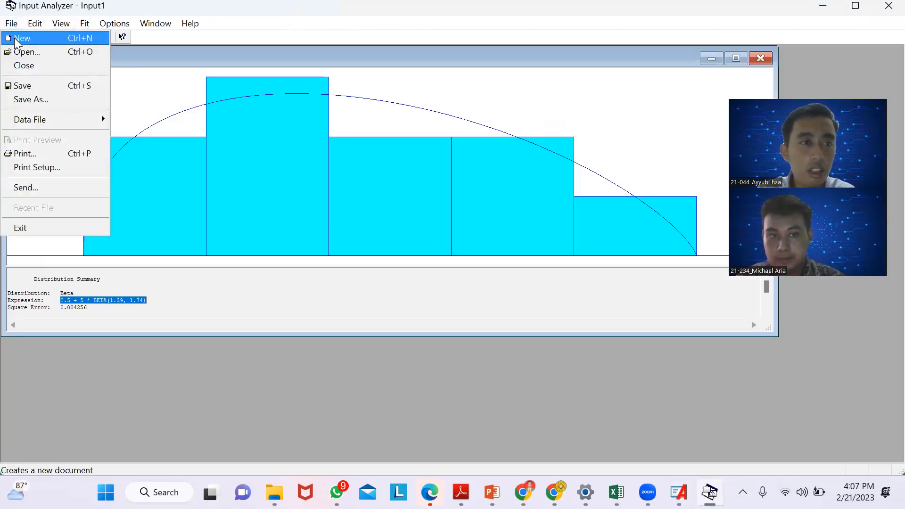
{"action": "left_click", "coordinate": [16, 36]}
{"action": "left_click", "coordinate": [12, 24]}
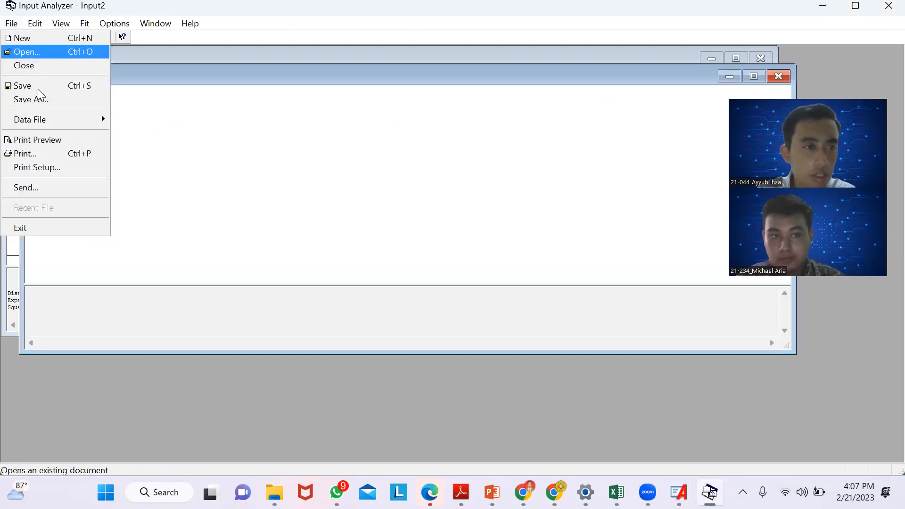
{"action": "mouse_move", "coordinate": [52, 120]}
{"action": "left_click", "coordinate": [142, 119]}
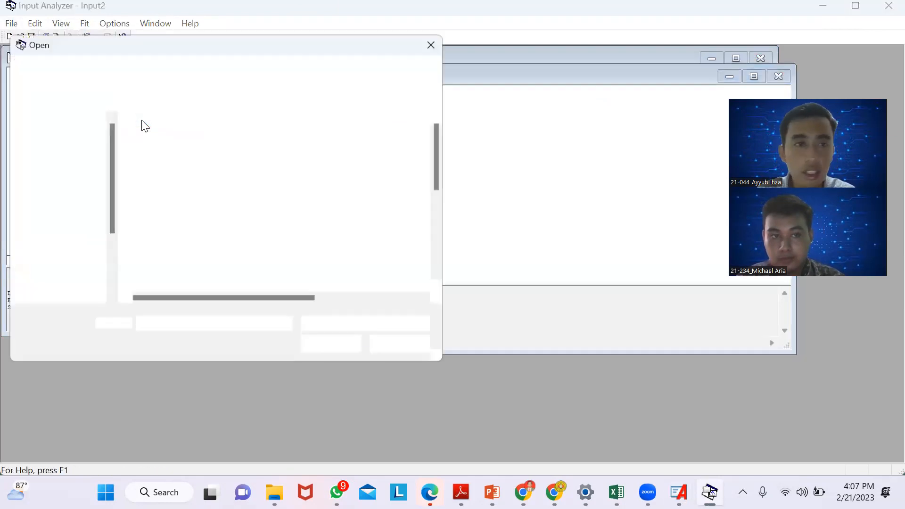
{"action": "left_click", "coordinate": [172, 168]}
{"action": "left_click", "coordinate": [334, 348]}
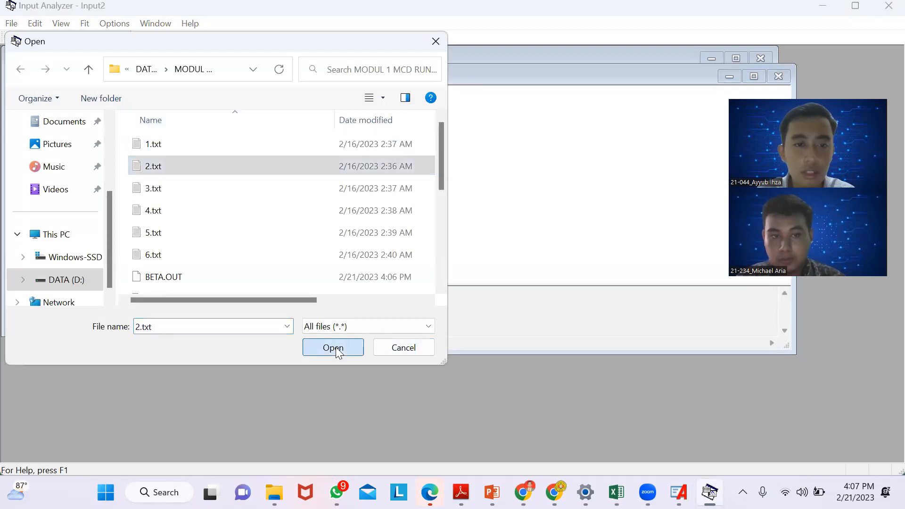
- Fit all distributions to the 2.txt data and copy the resulting expression from the distribution summary
{"action": "left_click", "coordinate": [84, 23]}
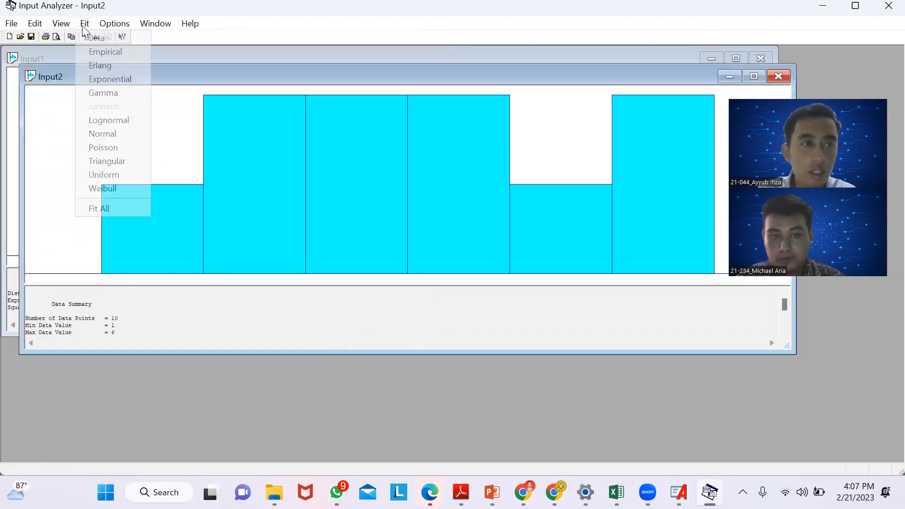
{"action": "left_click", "coordinate": [113, 208]}
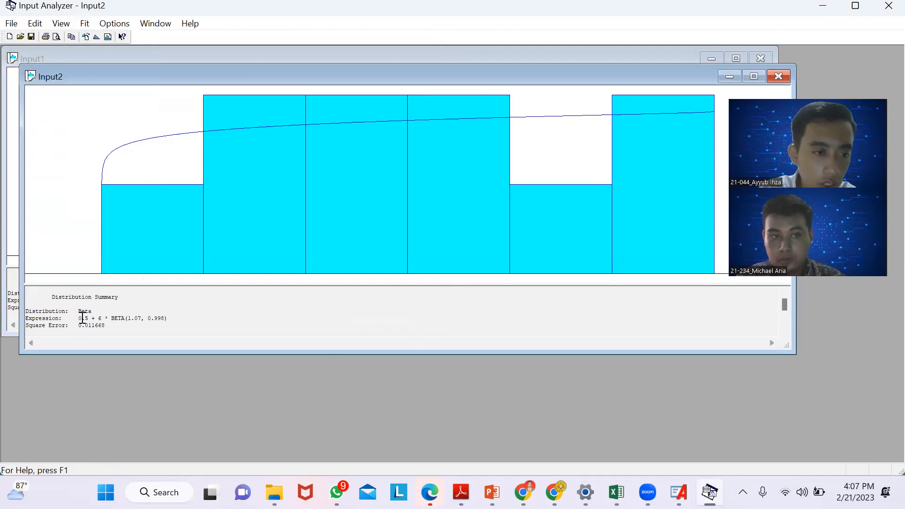
{"action": "left_click_drag", "start_coordinate": [81, 319], "coordinate": [174, 324]}
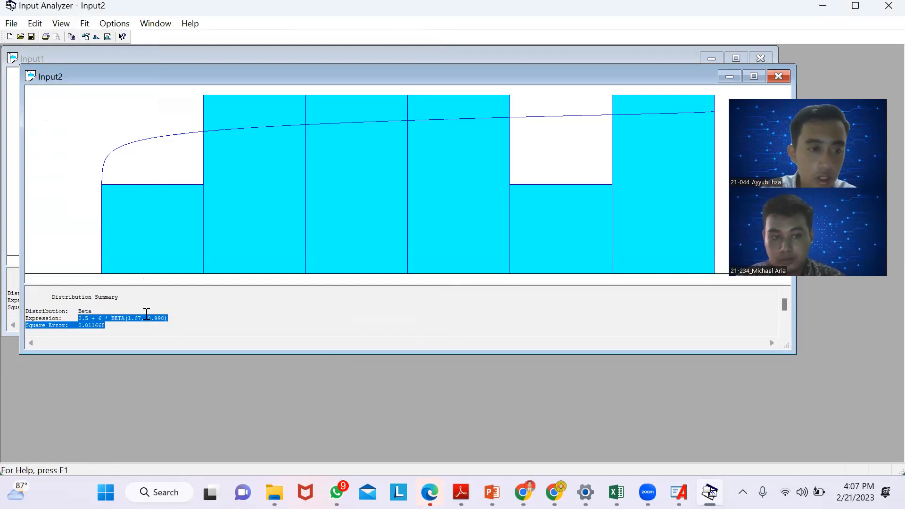
{"action": "left_click", "coordinate": [123, 318]}
{"action": "left_click_drag", "start_coordinate": [78, 318], "coordinate": [174, 320]}
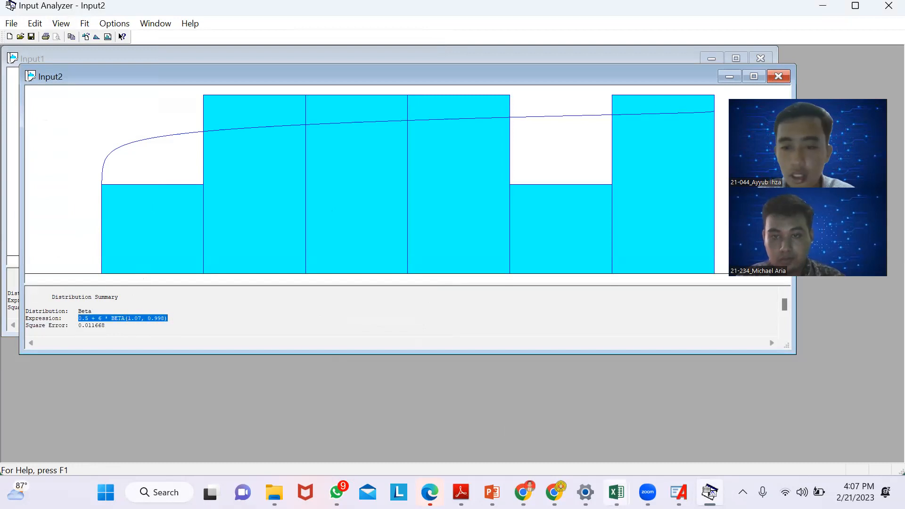
- Switch back to Arena and set Process 2's delay type to Expression with 0.5 + 6 * BETA(1.07, 0.998) and units to Minutes
{"action": "left_click", "coordinate": [679, 493]}
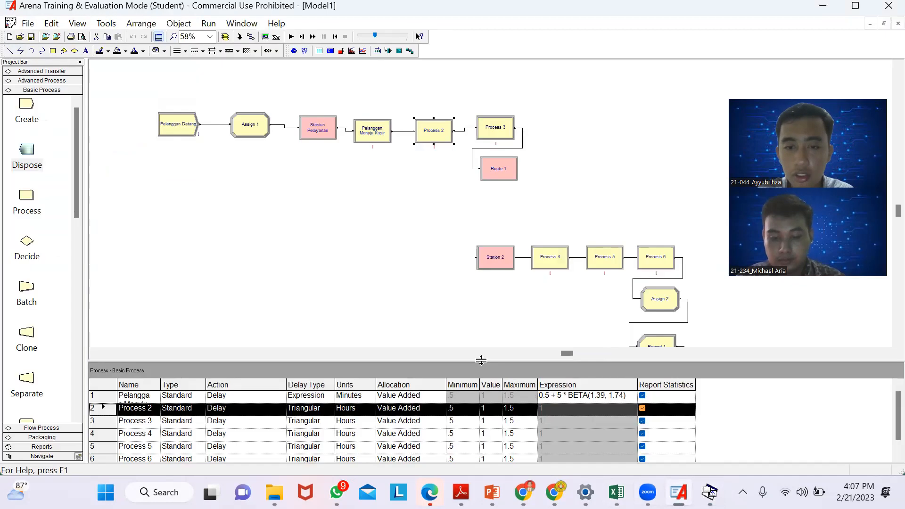
{"action": "double_click", "coordinate": [434, 130]}
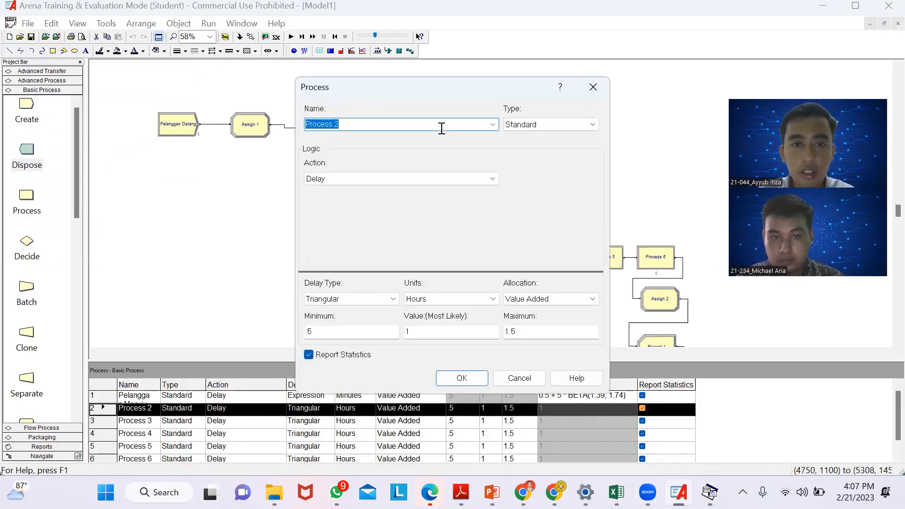
{"action": "left_click", "coordinate": [352, 297]}
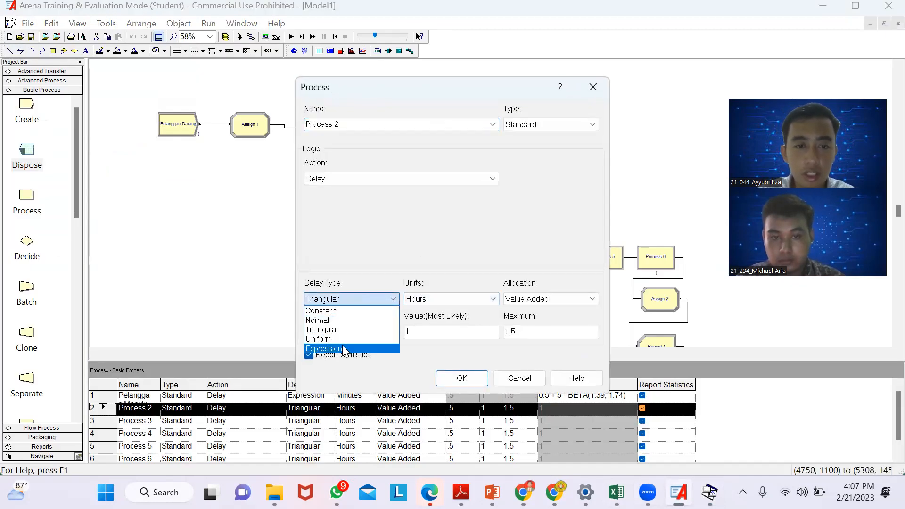
{"action": "left_click", "coordinate": [344, 350]}
{"action": "left_click", "coordinate": [338, 332]}
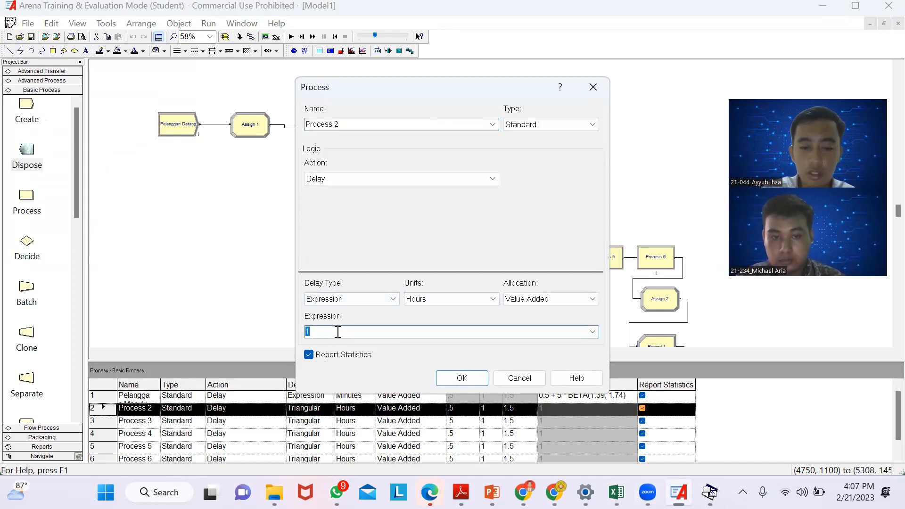
{"action": "key", "text": "ctrl+v"}
{"action": "left_click", "coordinate": [469, 301]}
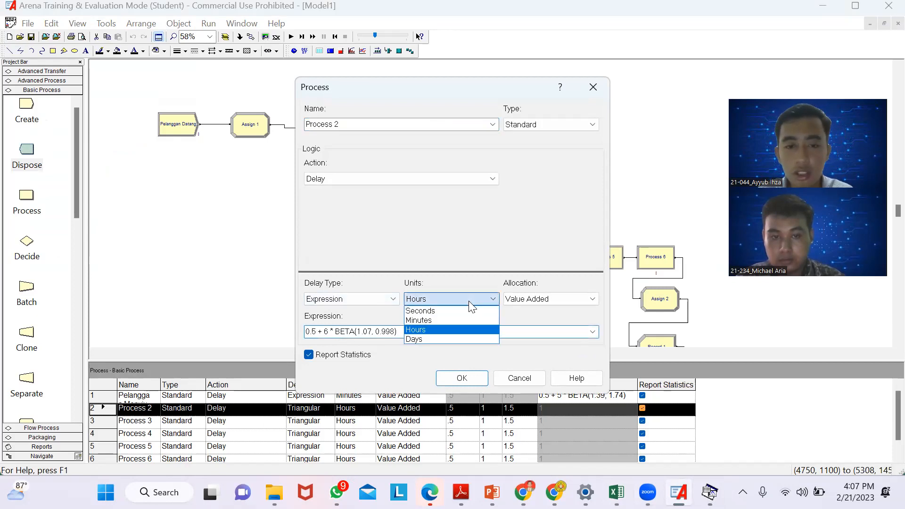
{"action": "left_click", "coordinate": [424, 318]}
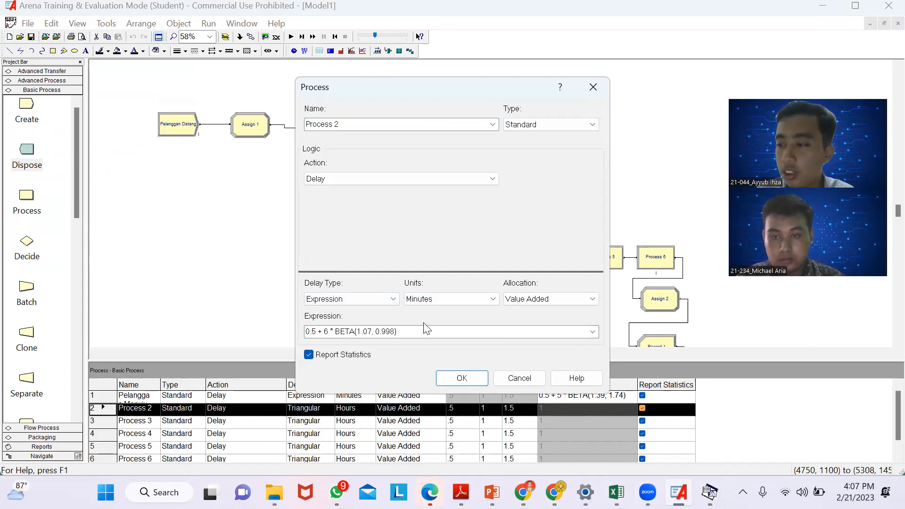
- Rename the Process 2 module as "Kasir Melayani" and accept the module's settings
{"action": "double_click", "coordinate": [346, 128]}
{"action": "key", "text": "BackSpace"}
{"action": "type", "text": "Kasir Melayani"}
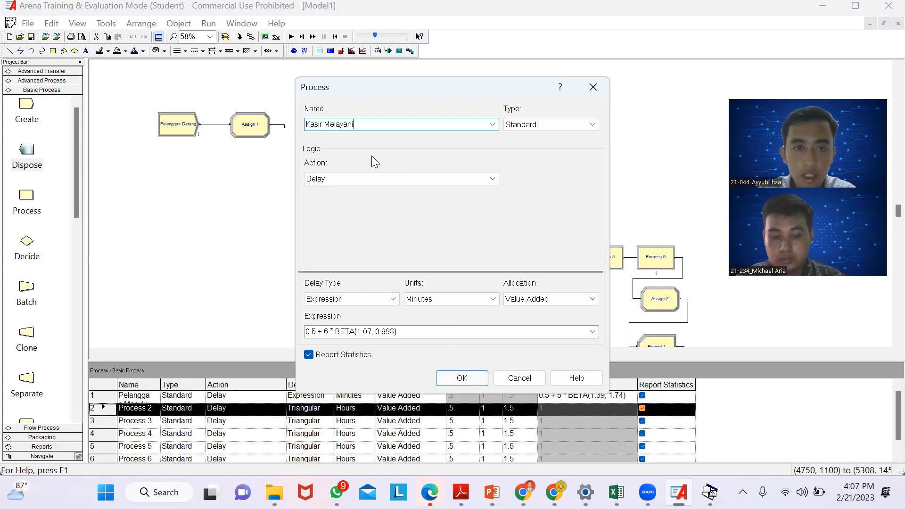
{"action": "left_click", "coordinate": [460, 379]}
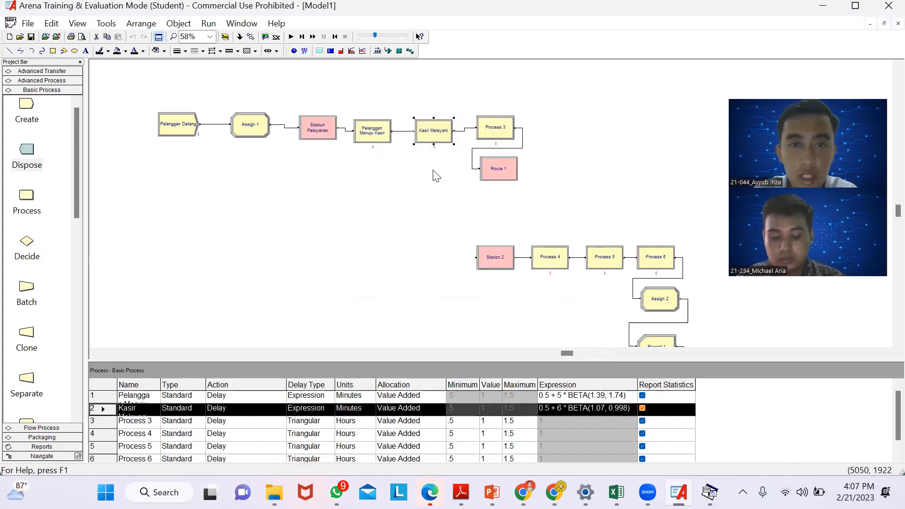
- Return to the Input Analyzer, create a third new document and load the existing data file 3.txt
{"action": "double_click", "coordinate": [485, 128]}
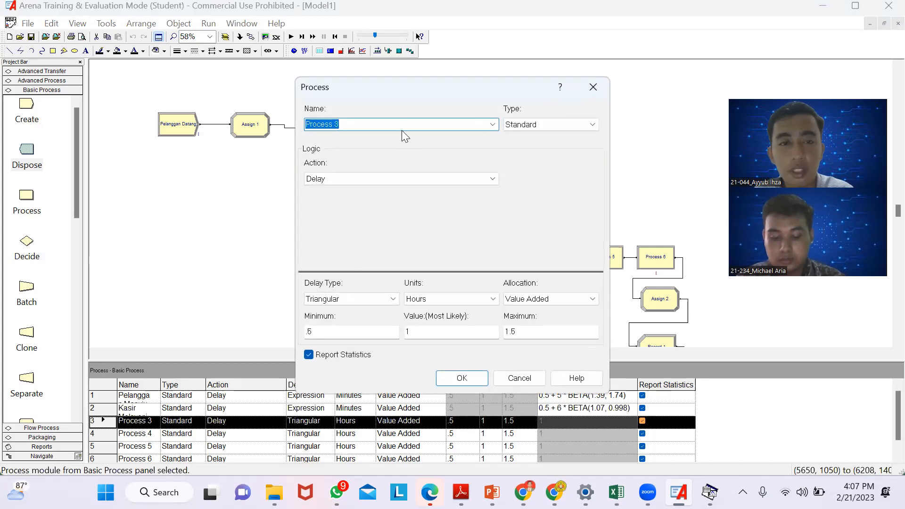
{"action": "left_click", "coordinate": [592, 87]}
{"action": "left_click", "coordinate": [105, 24]}
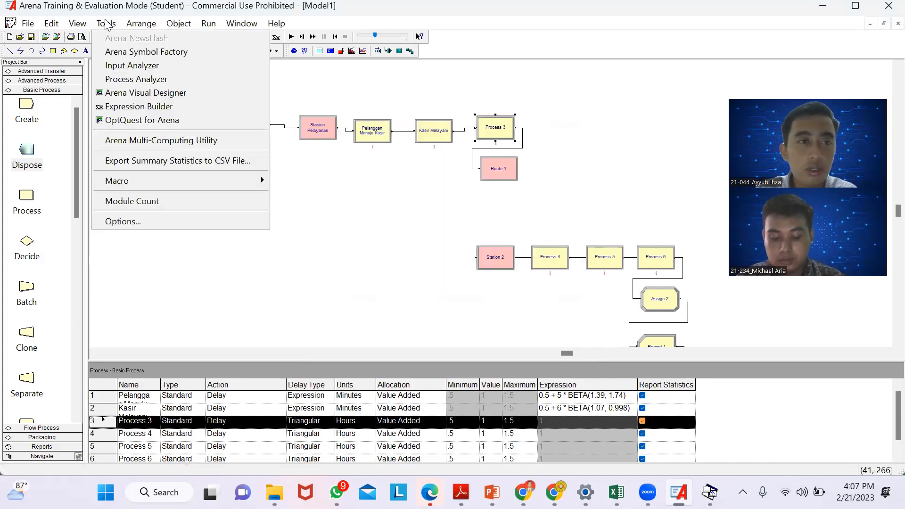
{"action": "left_click", "coordinate": [122, 67]}
{"action": "left_click", "coordinate": [9, 24]}
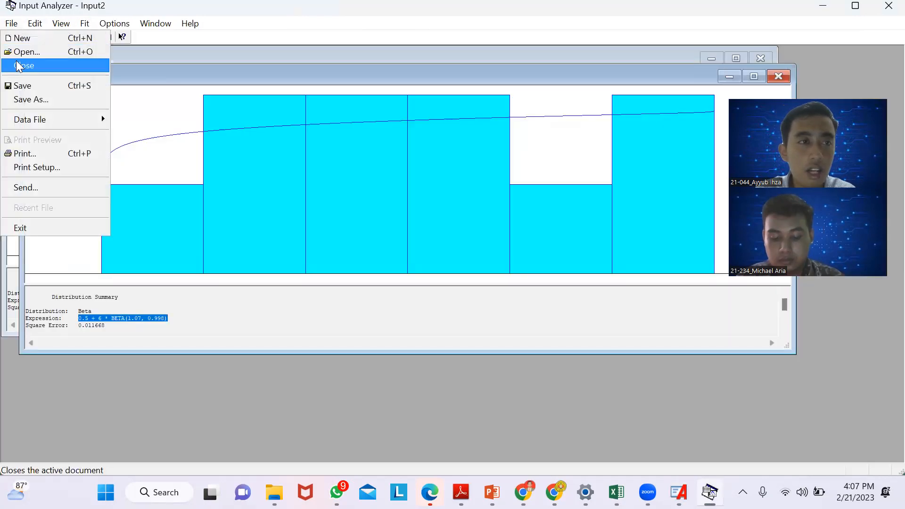
{"action": "left_click", "coordinate": [11, 38]}
{"action": "left_click", "coordinate": [8, 24]}
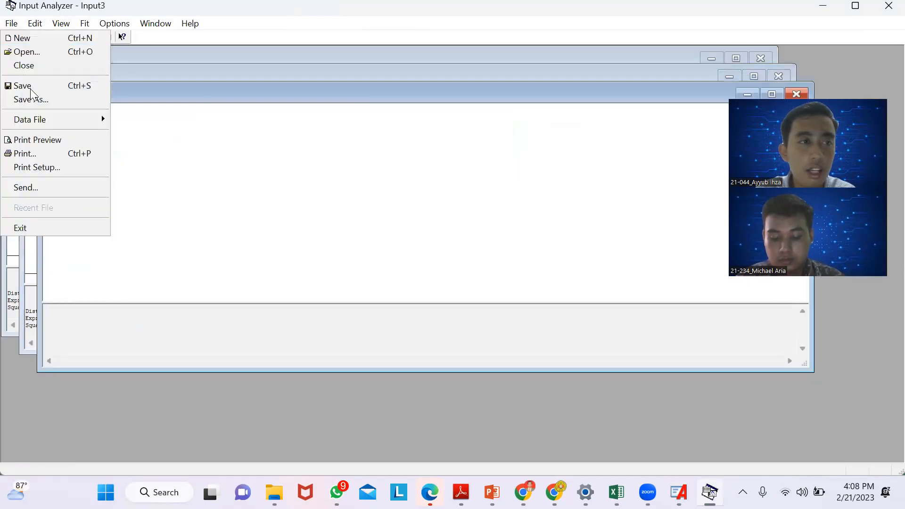
{"action": "mouse_move", "coordinate": [44, 119]}
{"action": "left_click", "coordinate": [136, 120]}
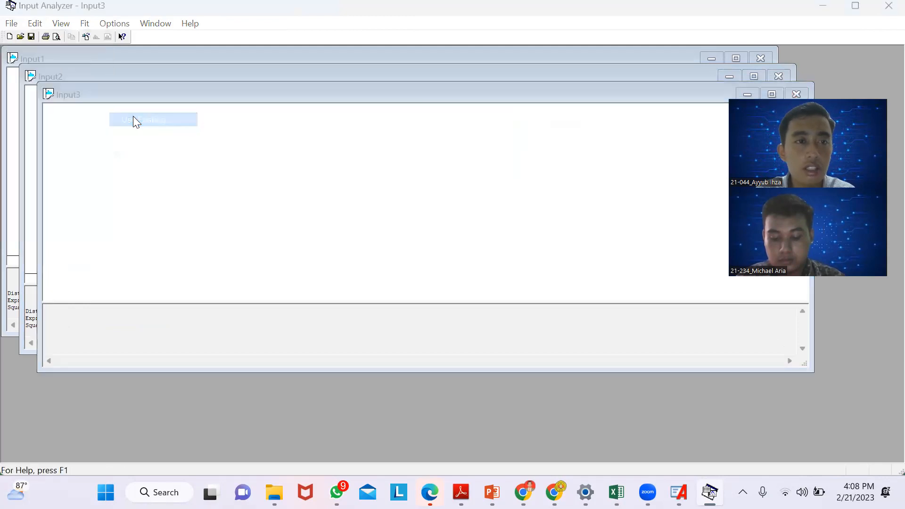
{"action": "left_click", "coordinate": [158, 191]}
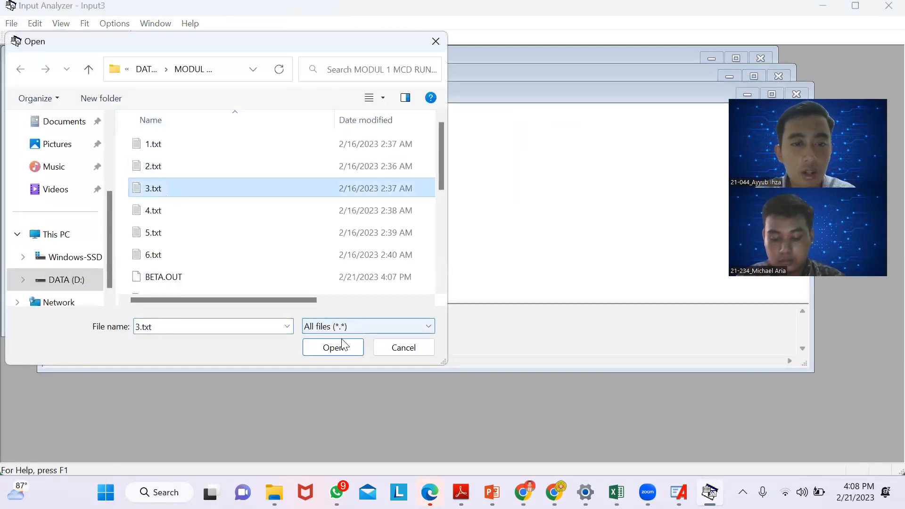
{"action": "left_click", "coordinate": [338, 344]}
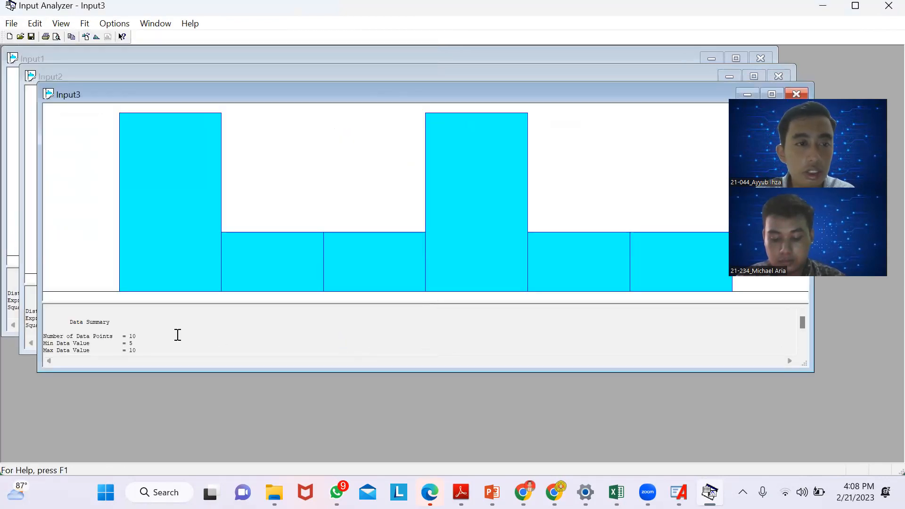
- Fit all distributions to the 3.txt data and copy the expression from its distribution summary
{"action": "left_click", "coordinate": [85, 24]}
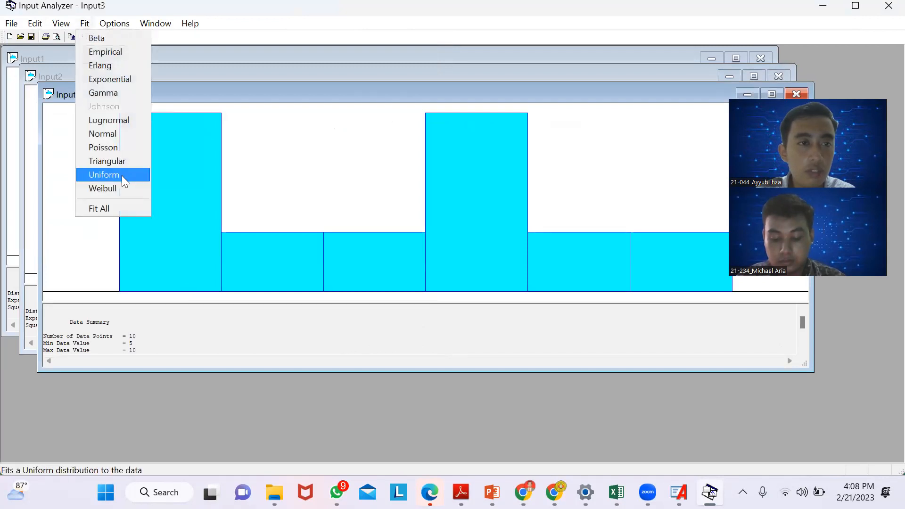
{"action": "left_click", "coordinate": [129, 208]}
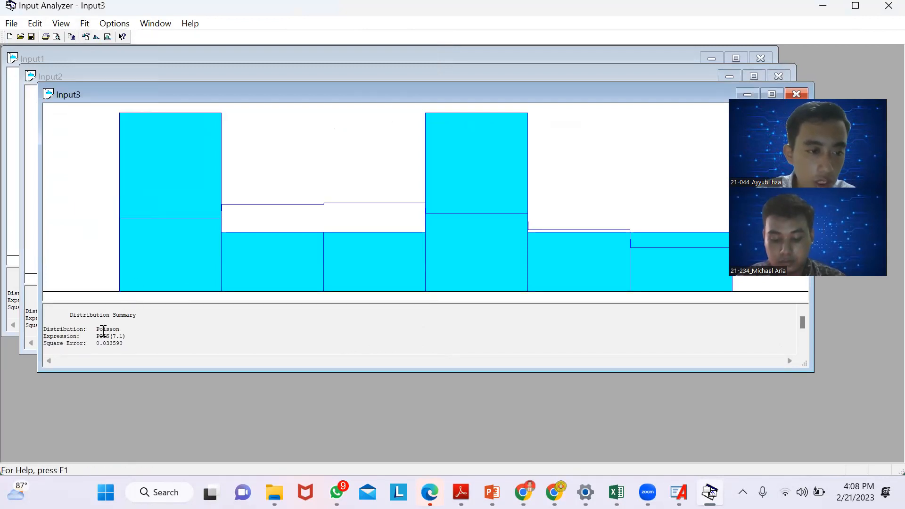
{"action": "left_click_drag", "start_coordinate": [97, 336], "coordinate": [128, 339]}
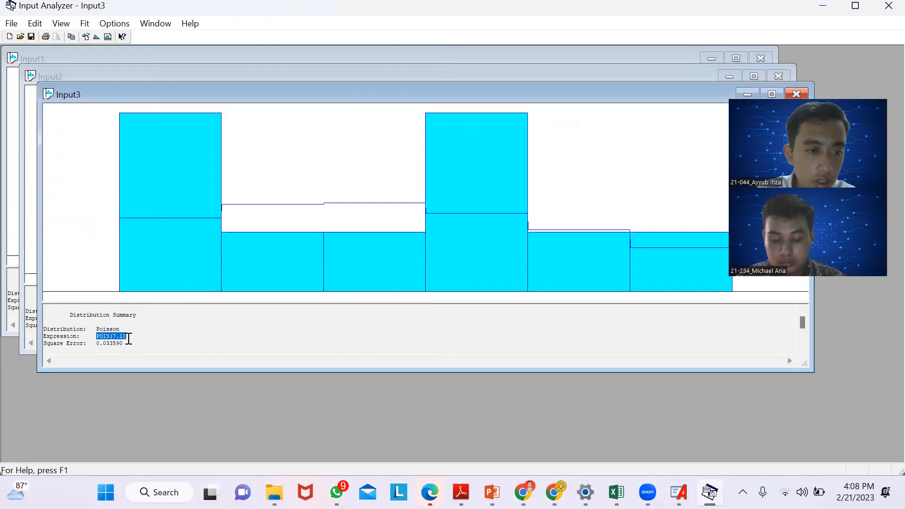
- Switch back to Arena and set Process 3's delay type to Expression with POIS(7.1)
{"action": "left_click", "coordinate": [679, 492]}
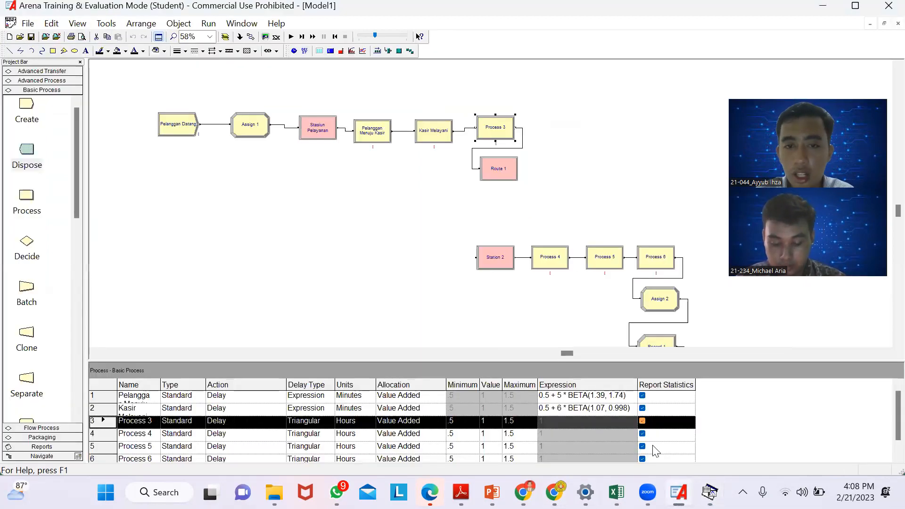
{"action": "double_click", "coordinate": [493, 127]}
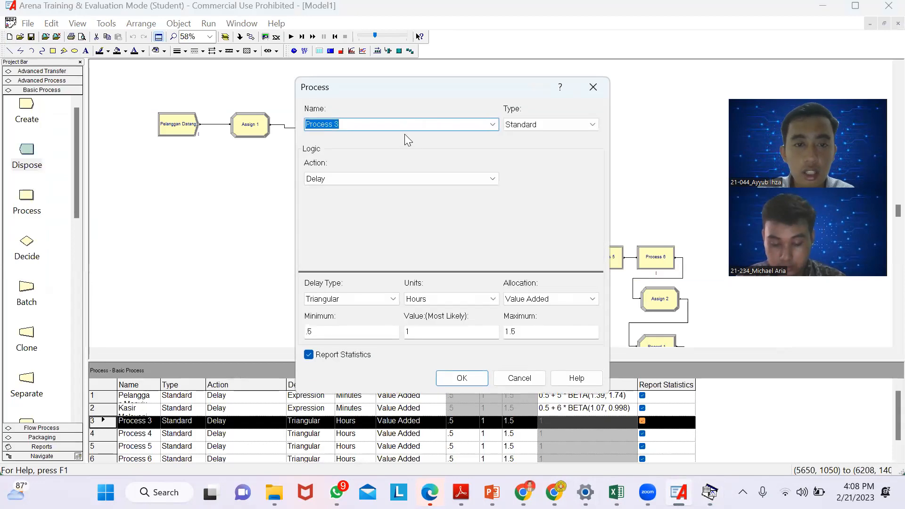
{"action": "left_click", "coordinate": [373, 299]}
{"action": "left_click", "coordinate": [365, 349]}
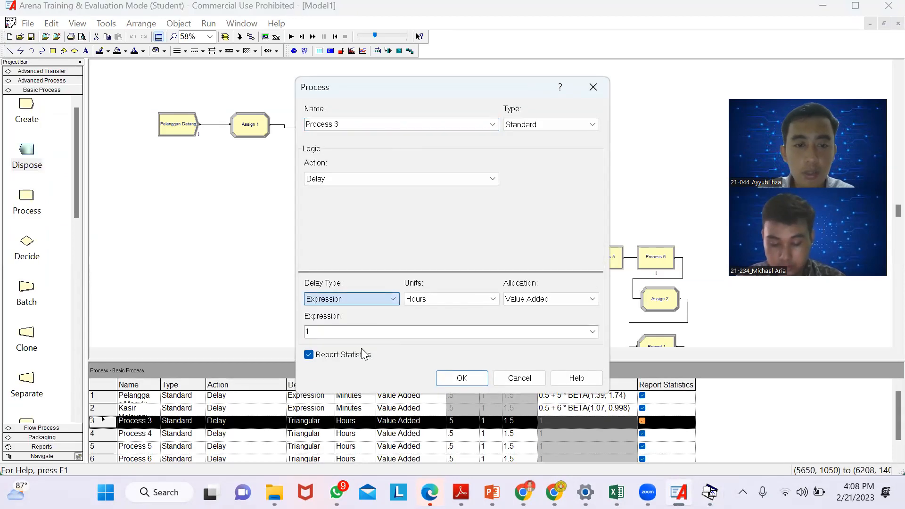
{"action": "double_click", "coordinate": [341, 336]}
{"action": "type", "text": "POIS(7.1)"}
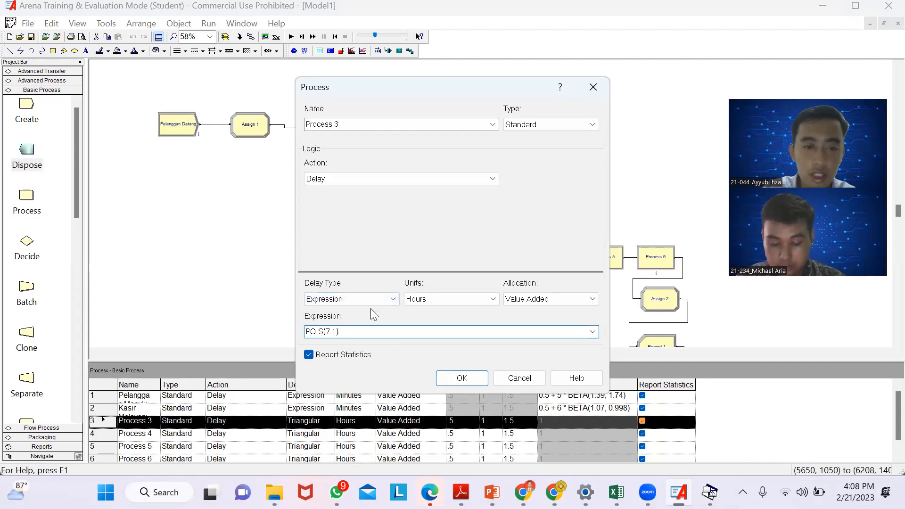
- Rename the Process 3 module as "Pelanggan Memilih Menu", set its units to Minutes and accept the settings
{"action": "left_click", "coordinate": [345, 122]}
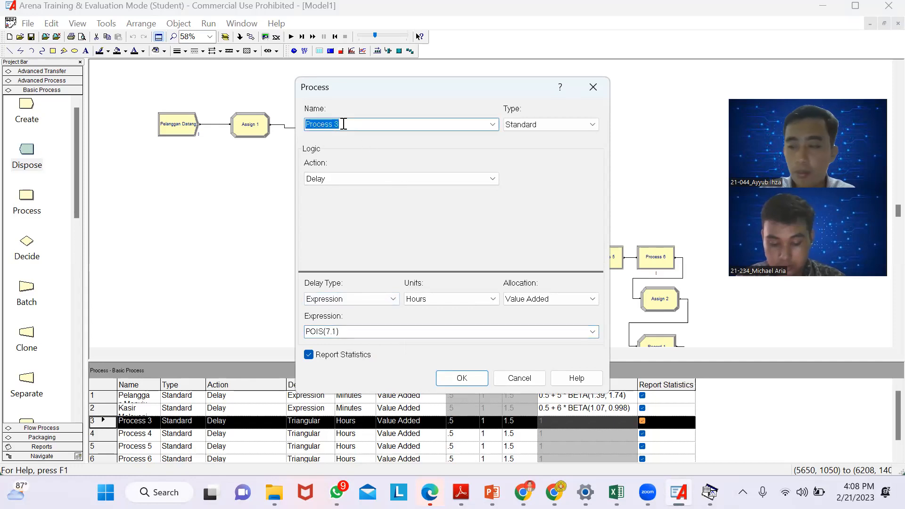
{"action": "key", "text": "BackSpace"}
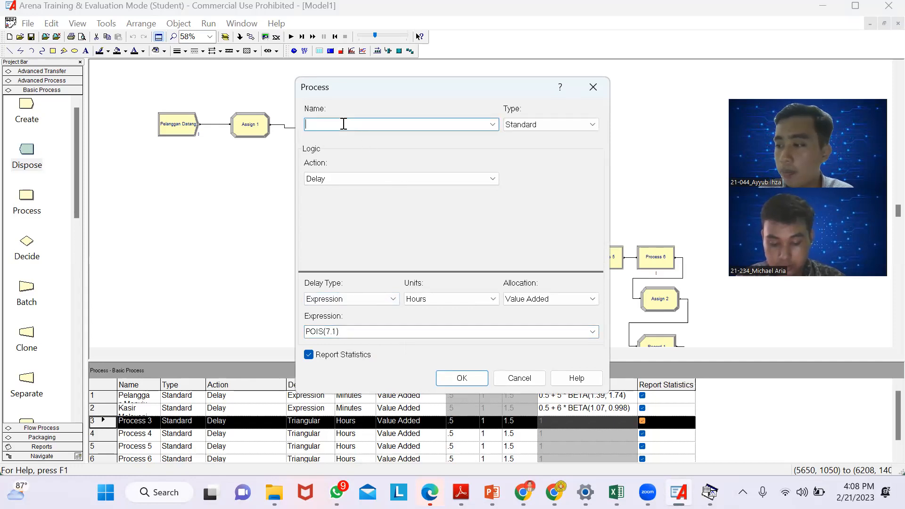
{"action": "type", "text": "Pelanggan Memil"}
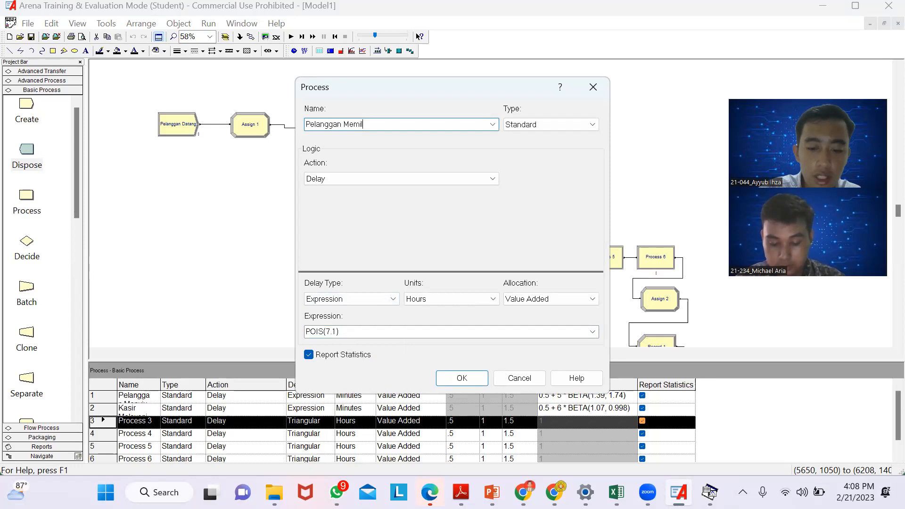
{"action": "type", "text": "ih Menu"}
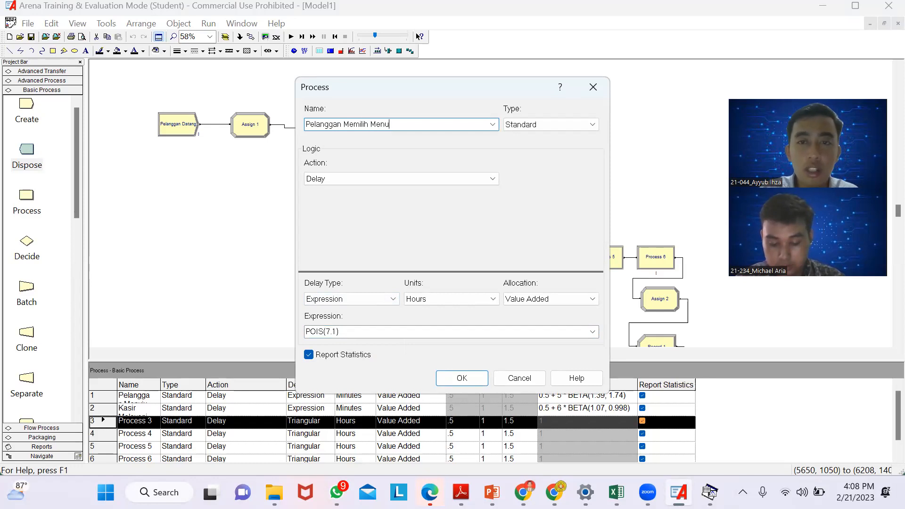
{"action": "left_click", "coordinate": [446, 300]}
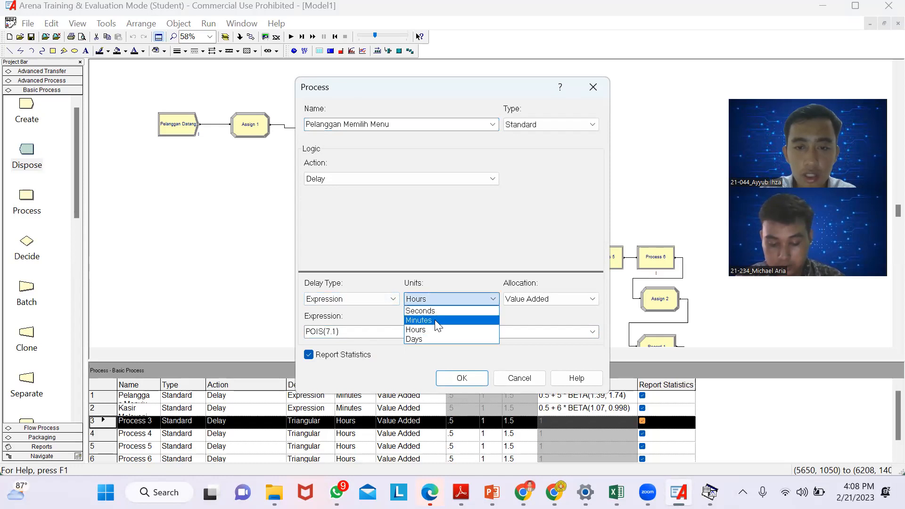
{"action": "left_click", "coordinate": [435, 320]}
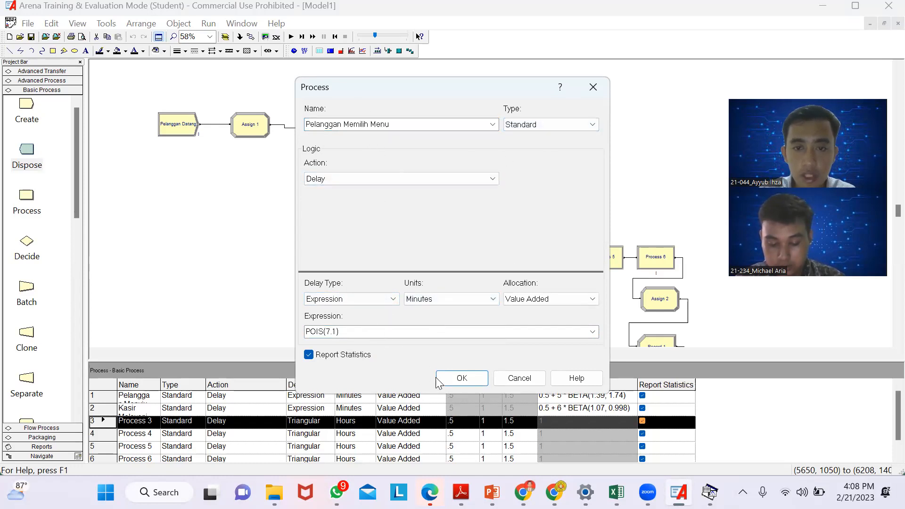
{"action": "left_click", "coordinate": [461, 379]}
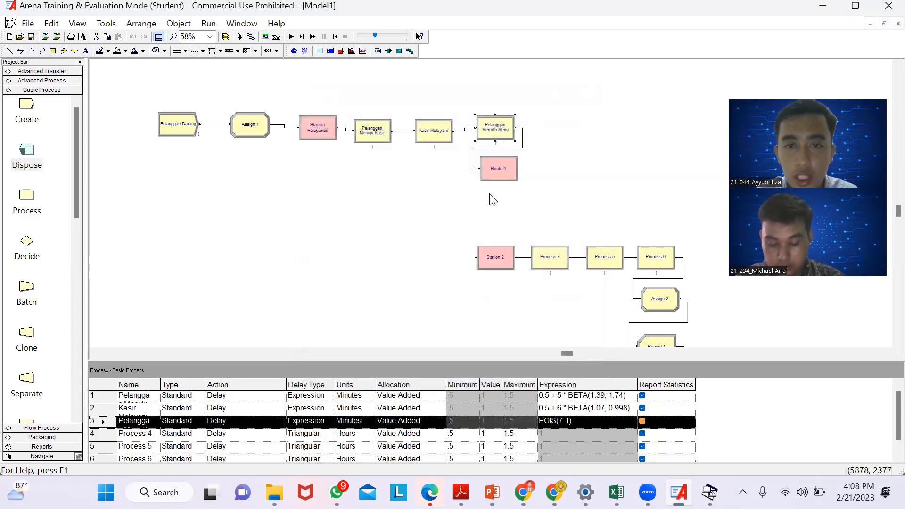
- Rename the Route 1 module as "Menuju Stasiun 2" and set its route time to 1 minute
{"action": "double_click", "coordinate": [490, 174]}
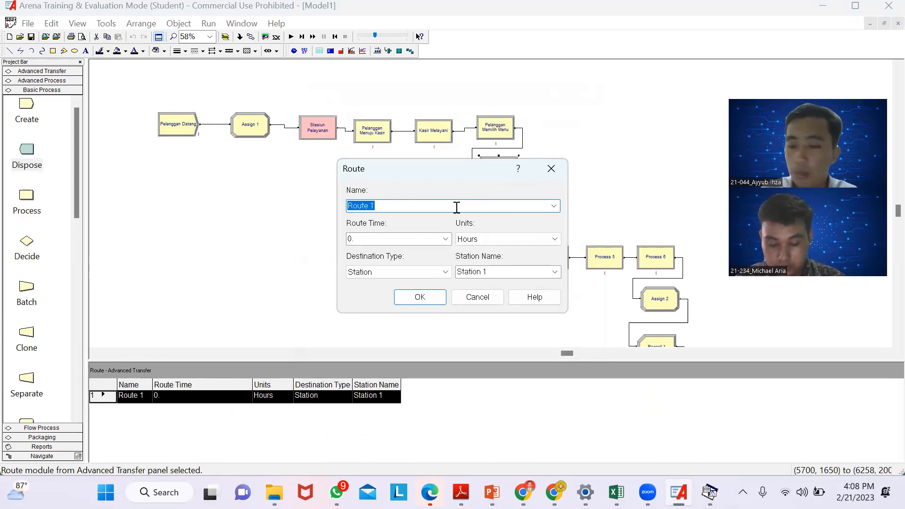
{"action": "key", "text": "BackSpace"}
{"action": "type", "text": "Menuju Stasiun 2"}
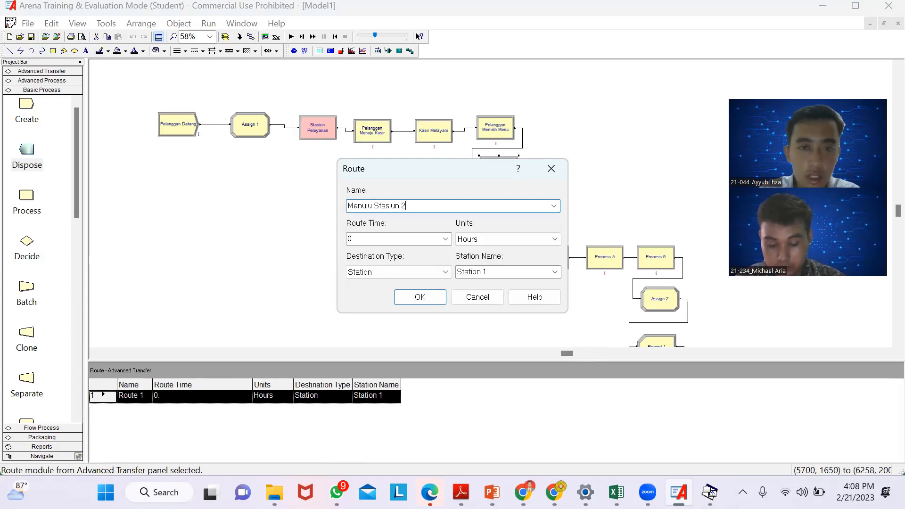
{"action": "double_click", "coordinate": [380, 239]}
{"action": "key", "text": "BackSpace"}
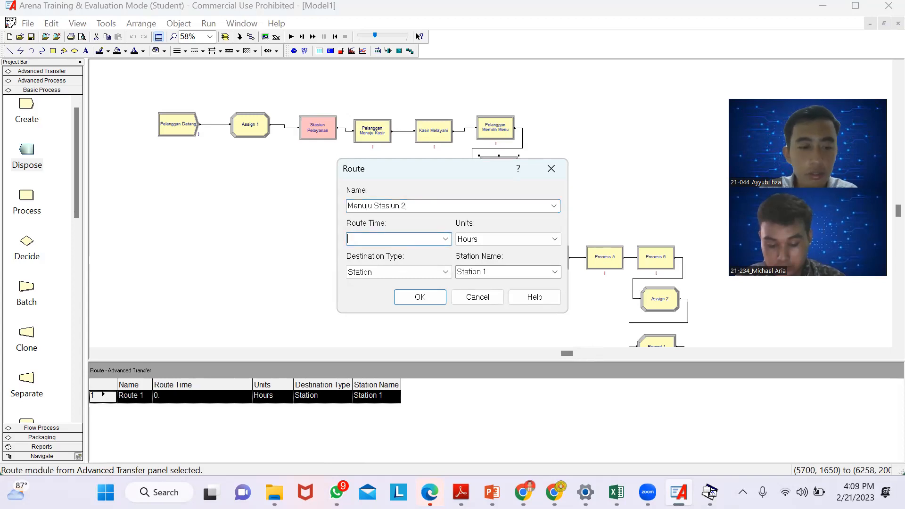
{"action": "left_click", "coordinate": [549, 240]}
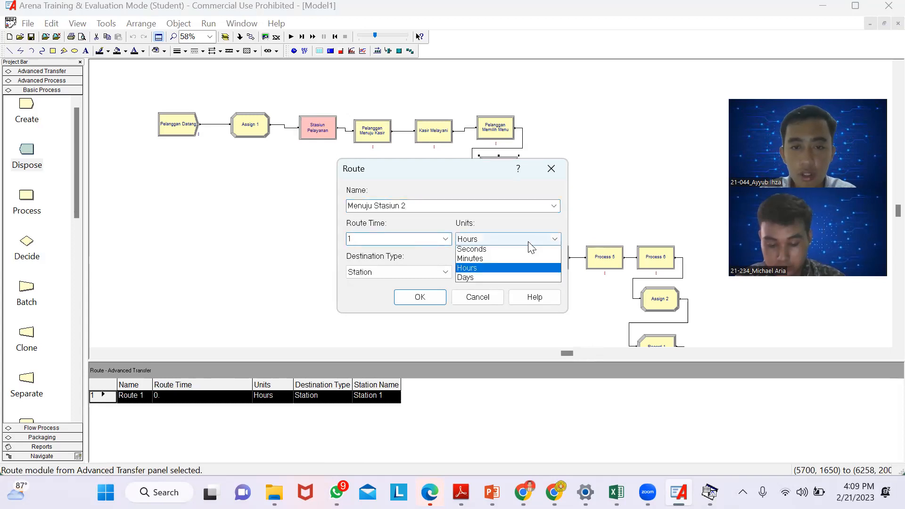
{"action": "left_click", "coordinate": [481, 262]}
- Set the route's destination to Station 2 and accept its settings
{"action": "left_click", "coordinate": [478, 273]}
{"action": "left_click", "coordinate": [521, 272]}
{"action": "left_click", "coordinate": [555, 273]}
{"action": "left_click", "coordinate": [494, 293]}
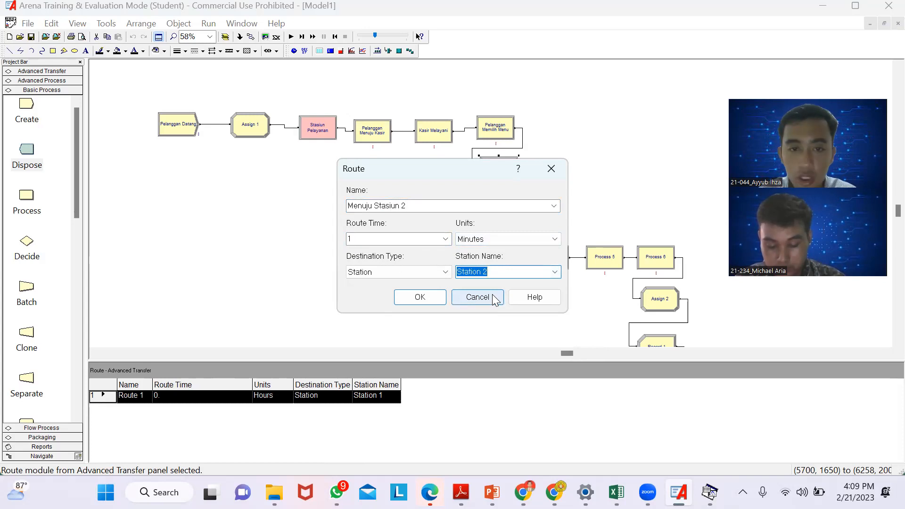
{"action": "left_click", "coordinate": [420, 301]}
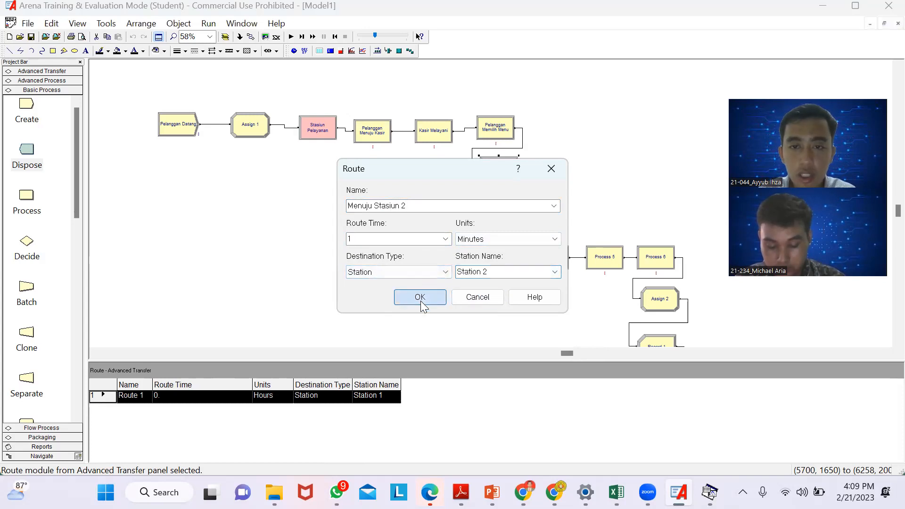
- Rename the Station 2 module as "Stasiun Pembayaran" and accept its settings
{"action": "double_click", "coordinate": [487, 261]}
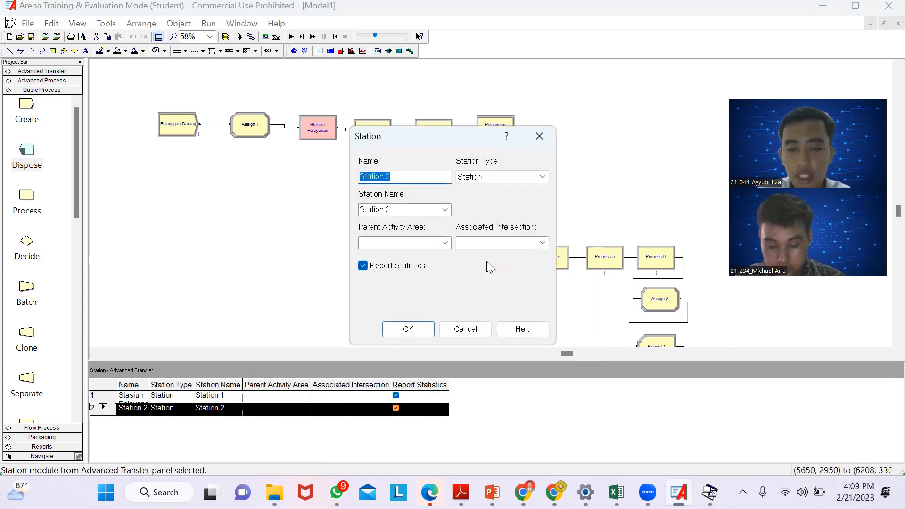
{"action": "key", "text": "BackSpace"}
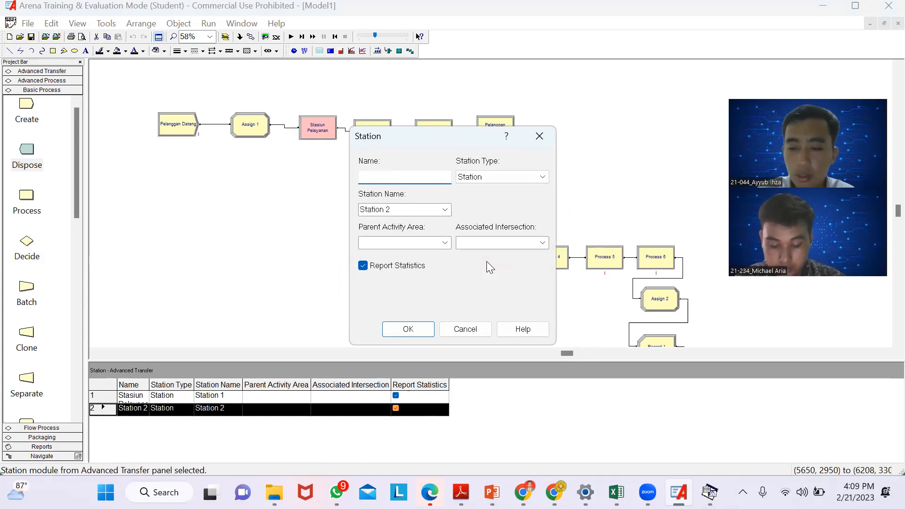
{"action": "type", "text": "Sra"}
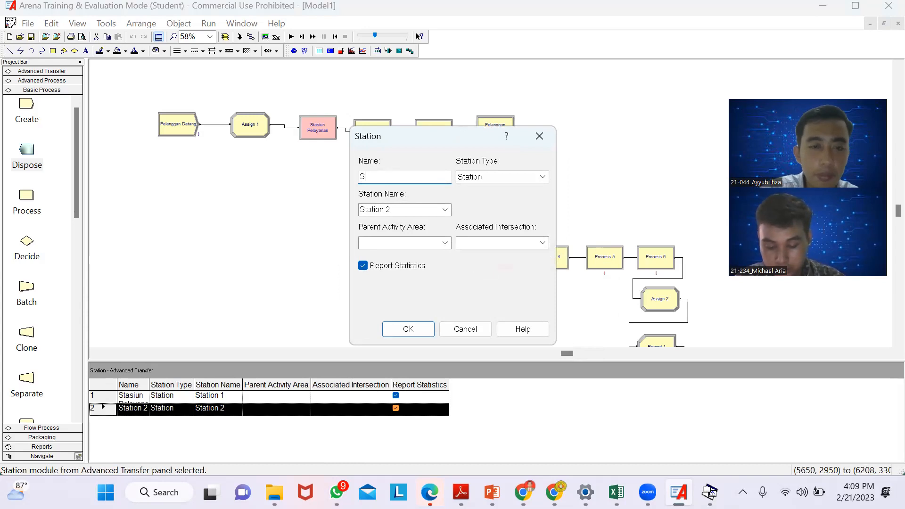
{"action": "type", "text": "iun"}
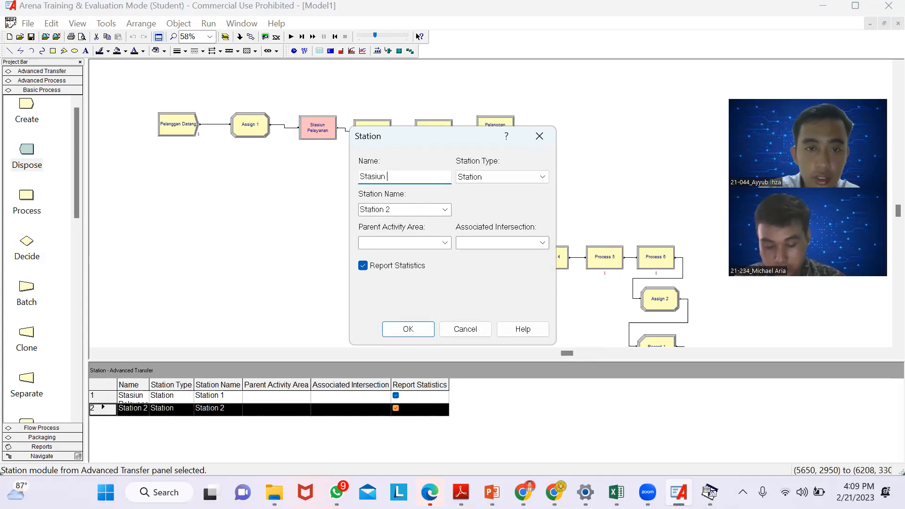
{"action": "type", "text": " Pembayaran"}
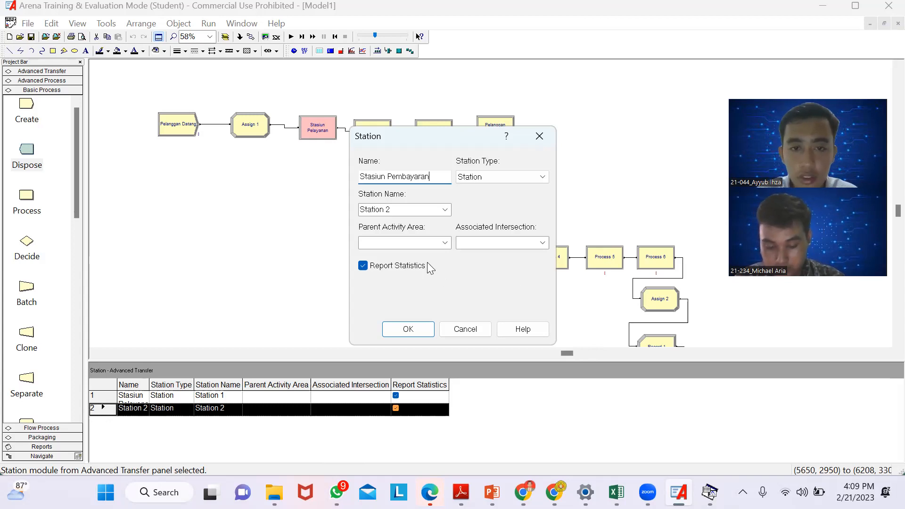
{"action": "left_click", "coordinate": [408, 329]}
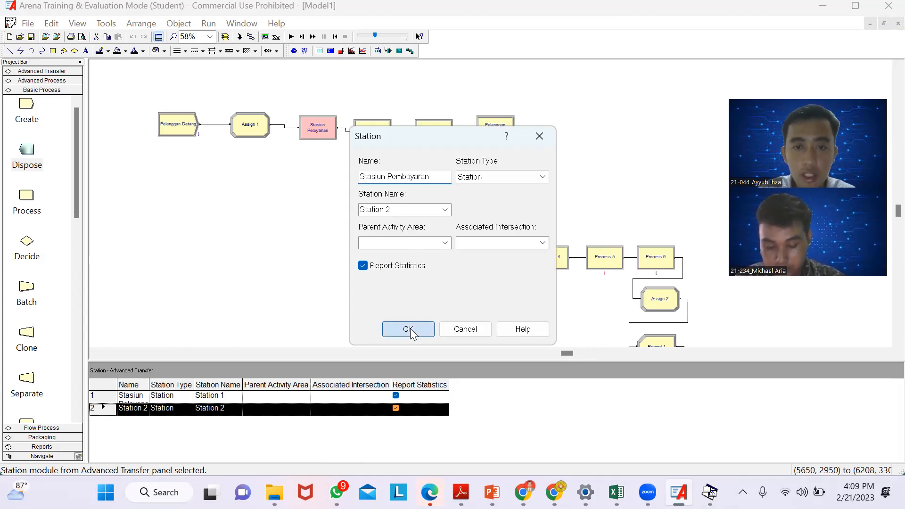
- Leave the Process 4 settings without changes and switch to the Input Analyzer
{"action": "double_click", "coordinate": [555, 265]}
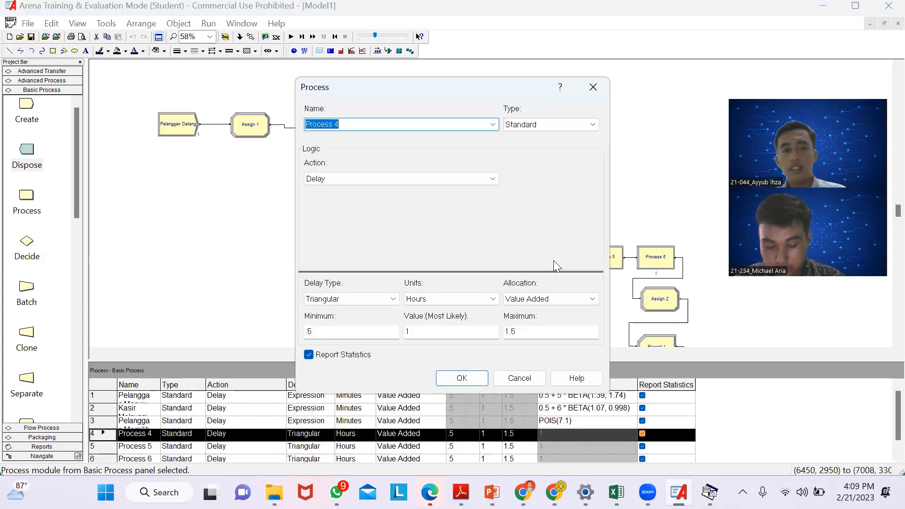
{"action": "left_click", "coordinate": [594, 87]}
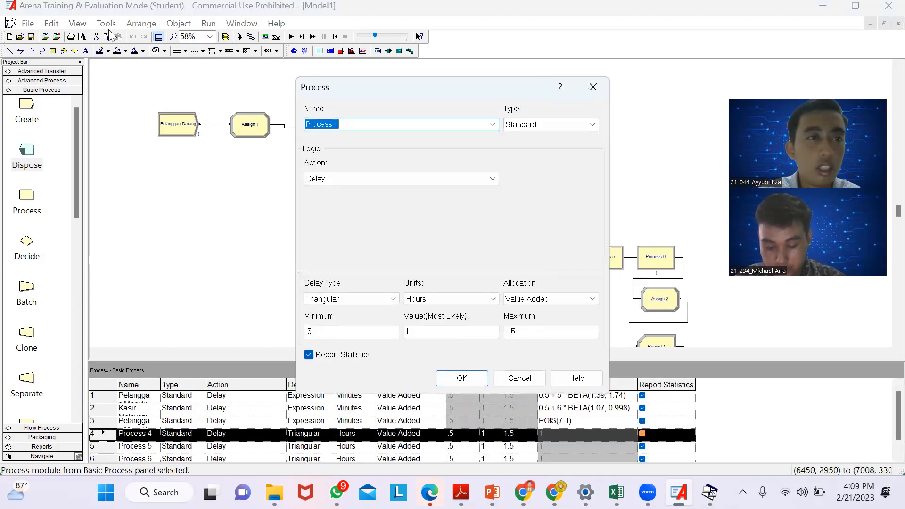
{"action": "left_click", "coordinate": [105, 24]}
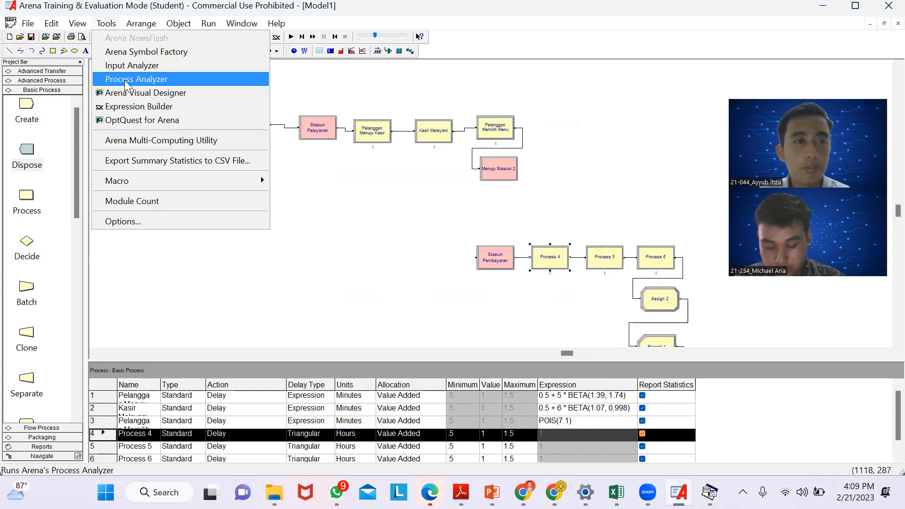
{"action": "left_click", "coordinate": [118, 67]}
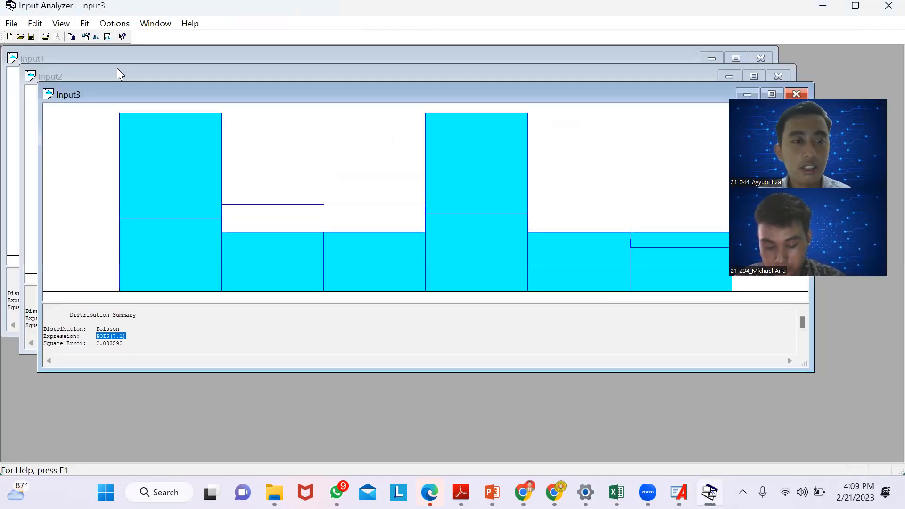
{"action": "left_click", "coordinate": [11, 23]}
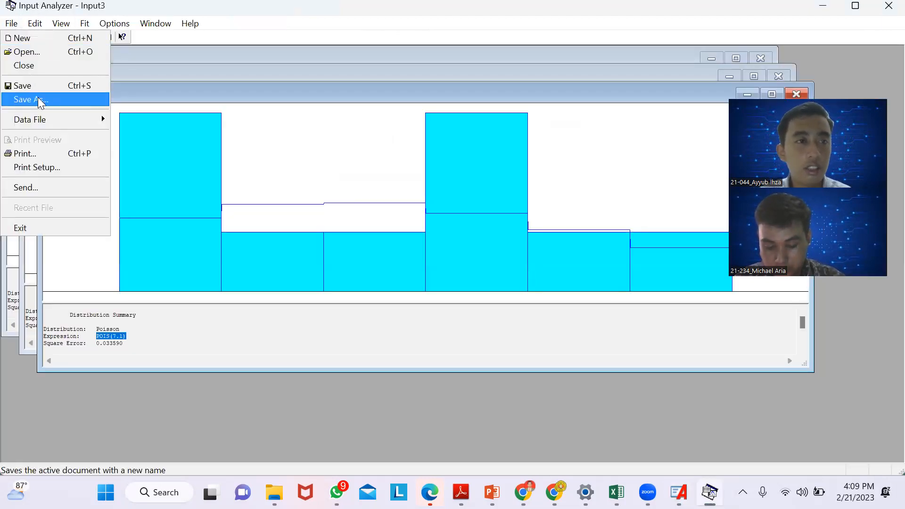
{"action": "mouse_move", "coordinate": [41, 120]}
{"action": "left_click", "coordinate": [117, 124]}
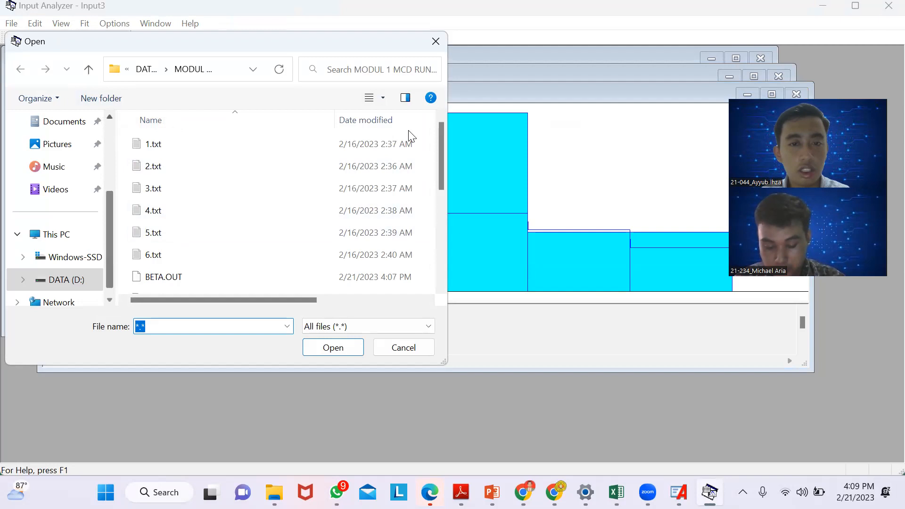
{"action": "left_click", "coordinate": [413, 347]}
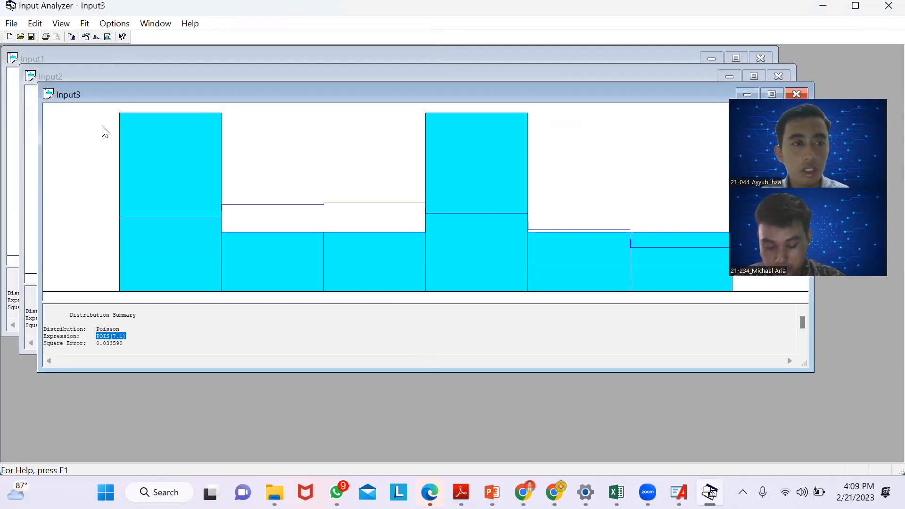
- Create a fourth new Input Analyzer document and load the existing data file 4.txt into it
{"action": "left_click", "coordinate": [12, 26]}
{"action": "left_click", "coordinate": [21, 38]}
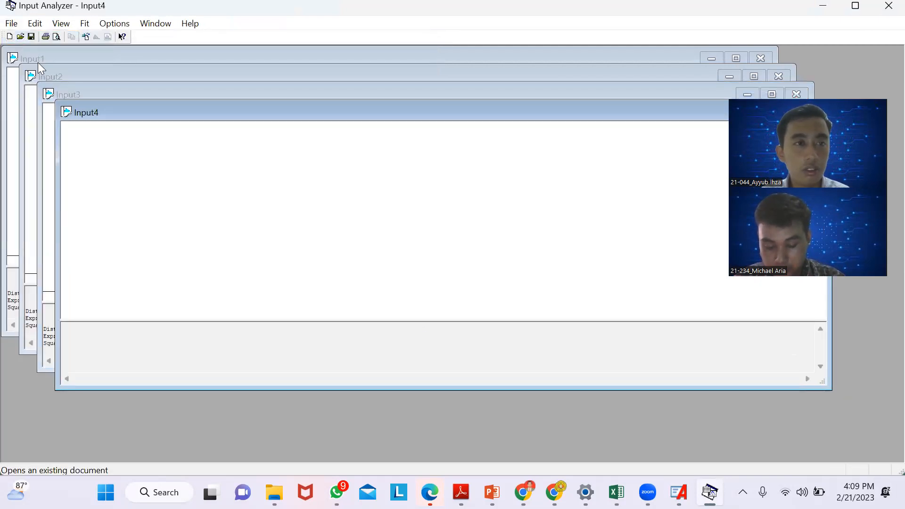
{"action": "left_click", "coordinate": [8, 25]}
{"action": "mouse_move", "coordinate": [43, 120]}
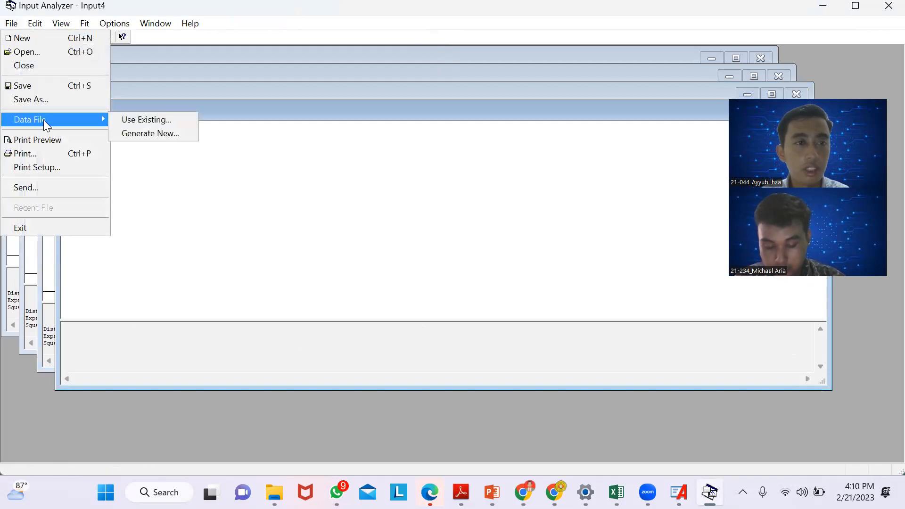
{"action": "left_click", "coordinate": [115, 124]}
{"action": "left_click", "coordinate": [178, 220]}
{"action": "left_click", "coordinate": [319, 353]}
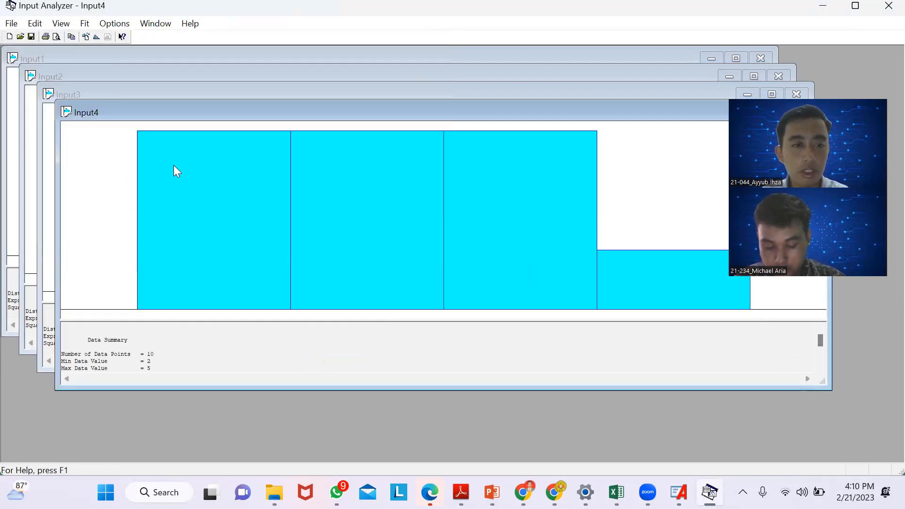
- Fit all distributions to the 4.txt data and copy the expression from its distribution summary
{"action": "left_click", "coordinate": [84, 24]}
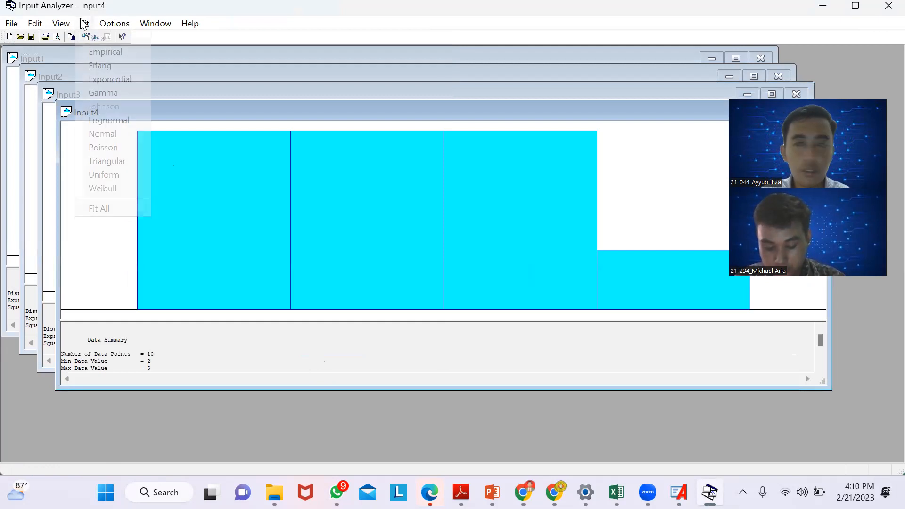
{"action": "left_click", "coordinate": [114, 208]}
{"action": "left_click_drag", "start_coordinate": [115, 356], "coordinate": [211, 359]}
{"action": "left_click", "coordinate": [211, 359]}
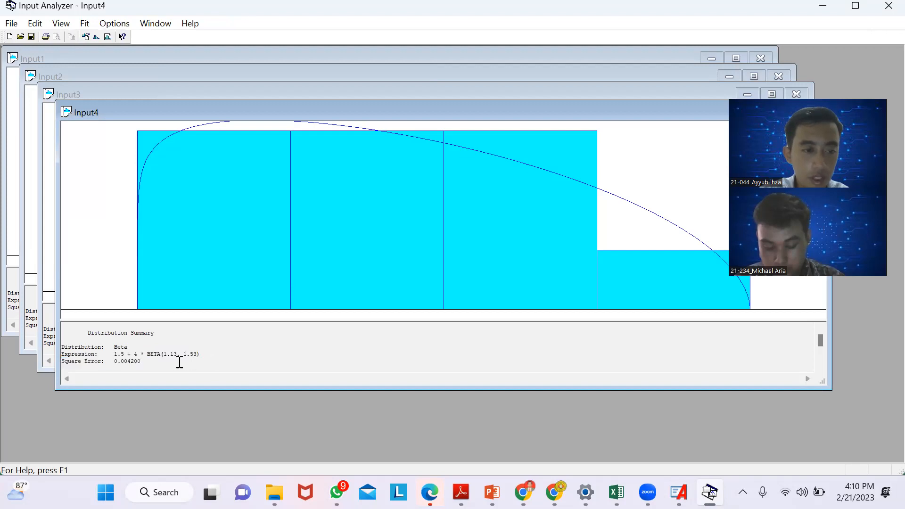
{"action": "left_click_drag", "start_coordinate": [115, 354], "coordinate": [208, 356]}
{"action": "key", "text": "ctrl+c"}
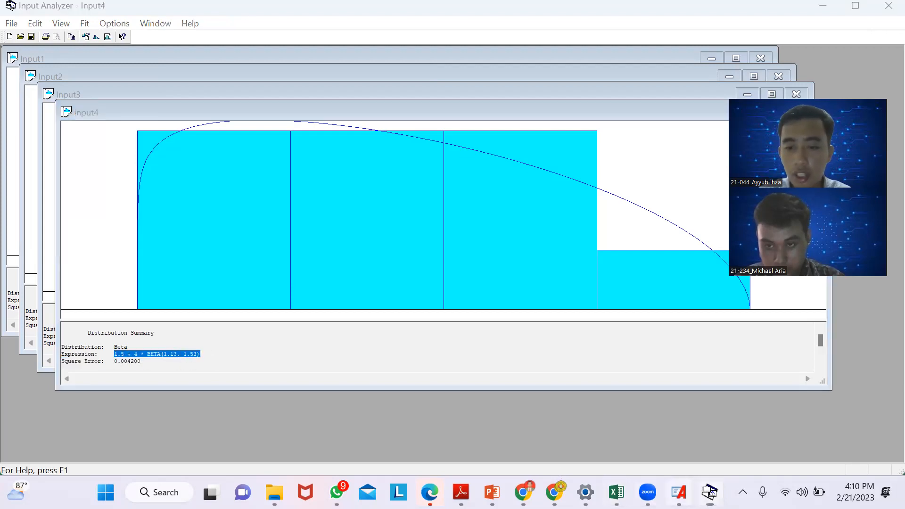
- Switch back to Arena and set Process 4's delay type to Expression with 1.5 + 4 * BETA(1.13, 1.53)
{"action": "left_click", "coordinate": [679, 492]}
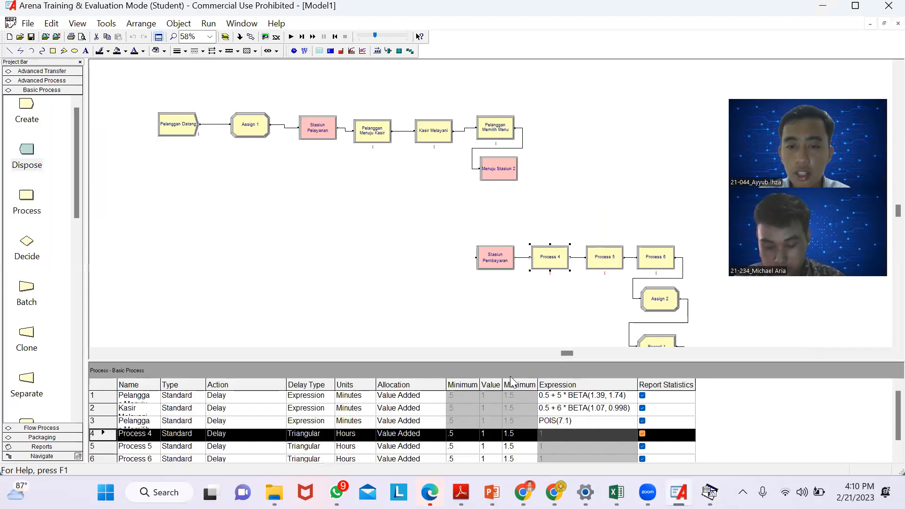
{"action": "double_click", "coordinate": [547, 257]}
{"action": "left_click", "coordinate": [388, 300]}
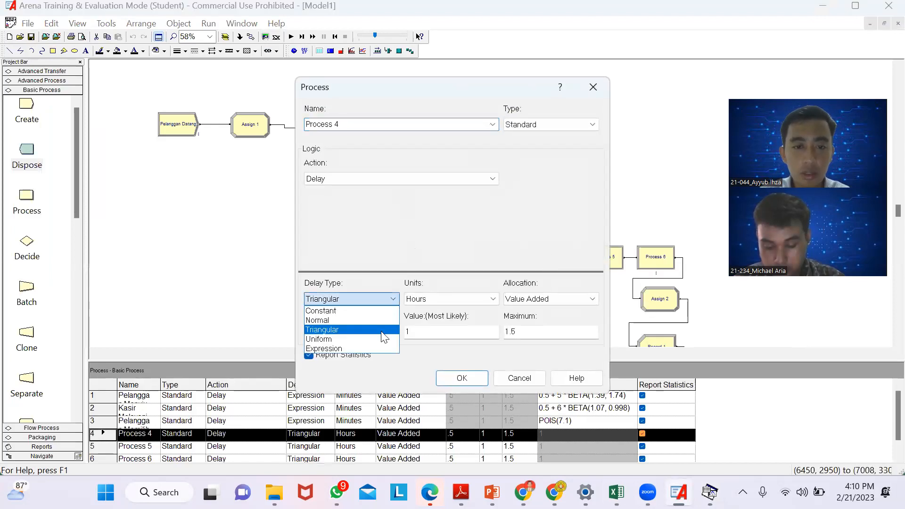
{"action": "left_click", "coordinate": [377, 346]}
{"action": "double_click", "coordinate": [342, 332]}
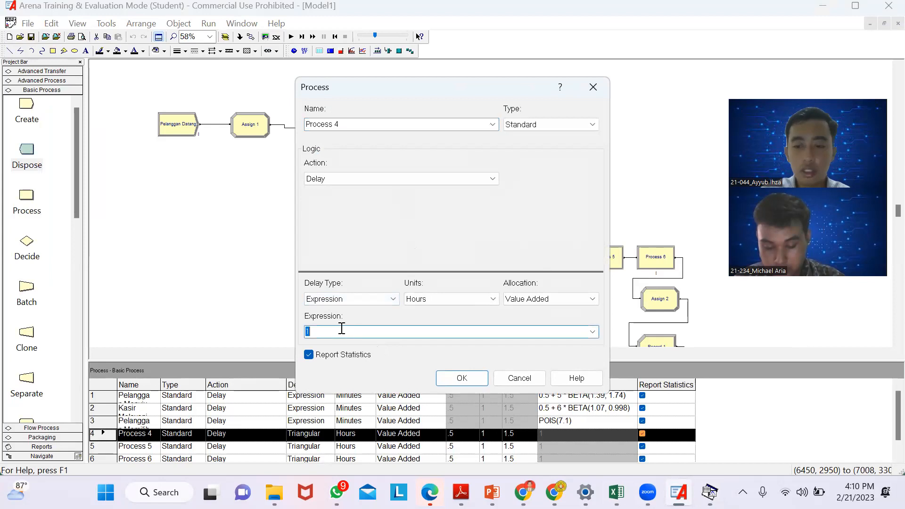
{"action": "key", "text": "ctrl+v"}
- Set Process 4's units to Minutes, rename the module as "Kasir Mencetak Nota" and accept the settings
{"action": "left_click", "coordinate": [461, 298]}
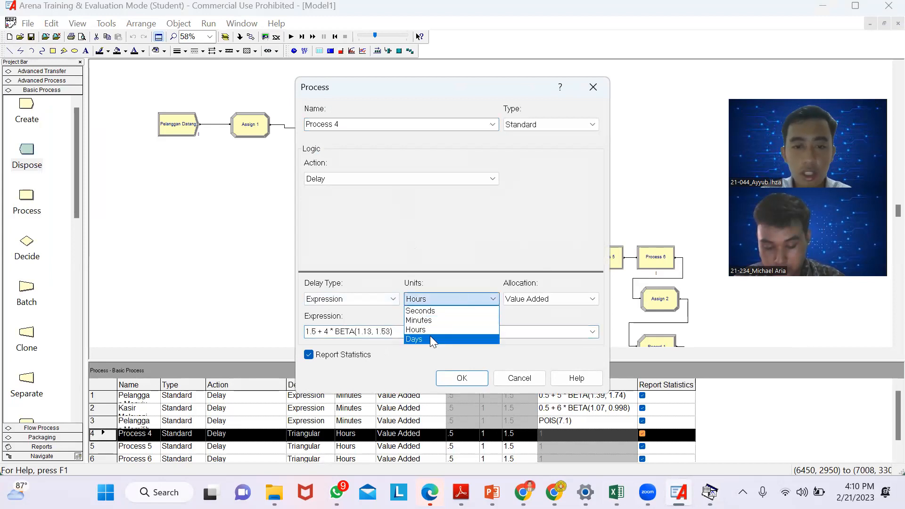
{"action": "left_click", "coordinate": [419, 320]}
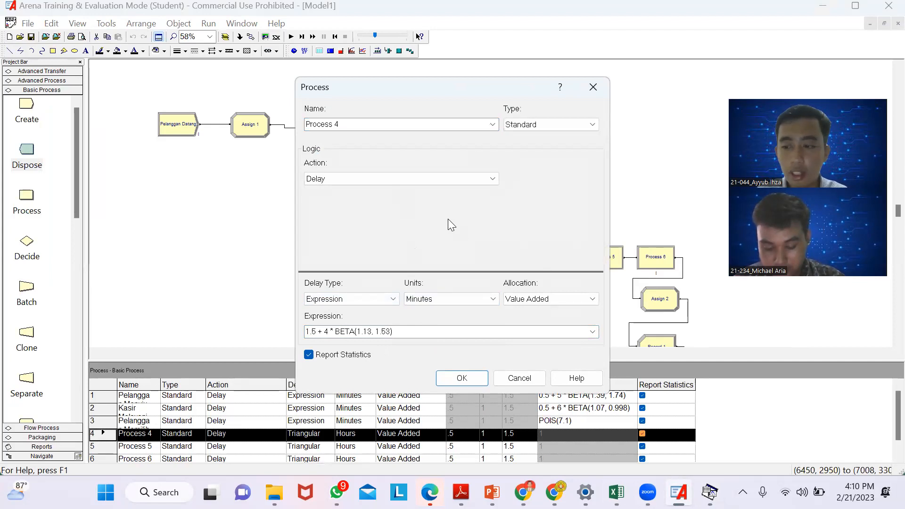
{"action": "double_click", "coordinate": [352, 124]}
{"action": "key", "text": "BackSpace"}
{"action": "type", "text": "Kasir Mencetak"}
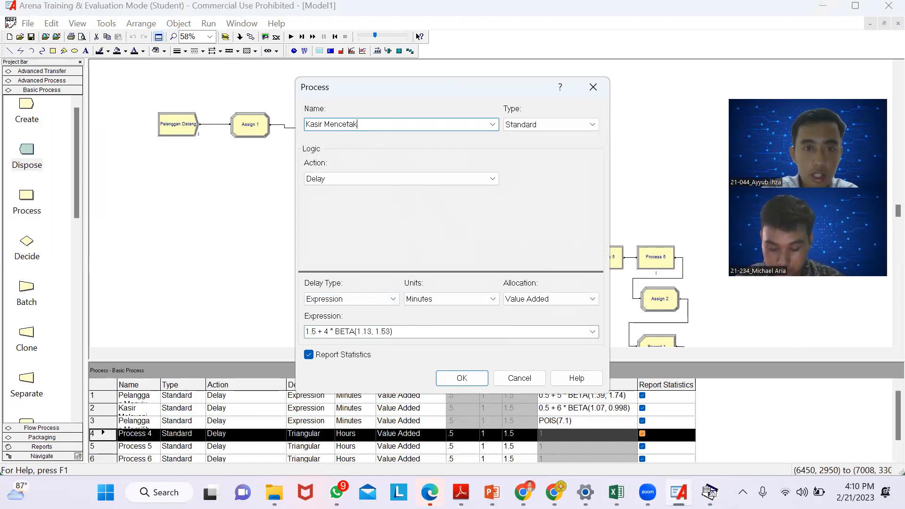
{"action": "type", "text": "Nota"}
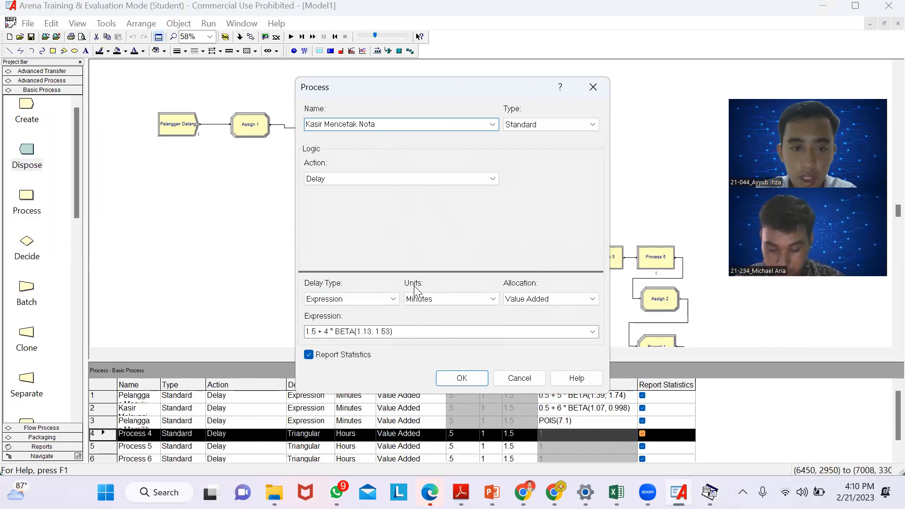
{"action": "left_click", "coordinate": [450, 383]}
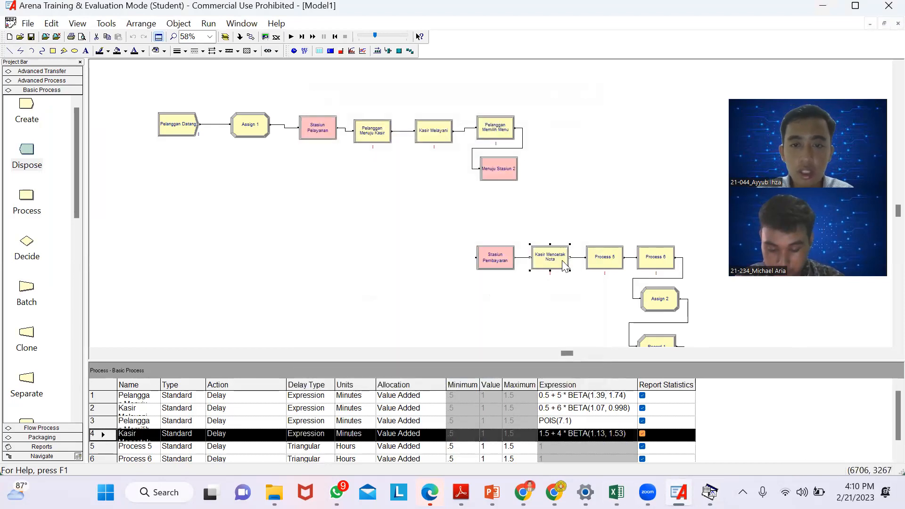
- Switch to Input Analyzer, create a fifth new document and load the existing data file 5.txt into it
{"action": "left_click", "coordinate": [107, 24]}
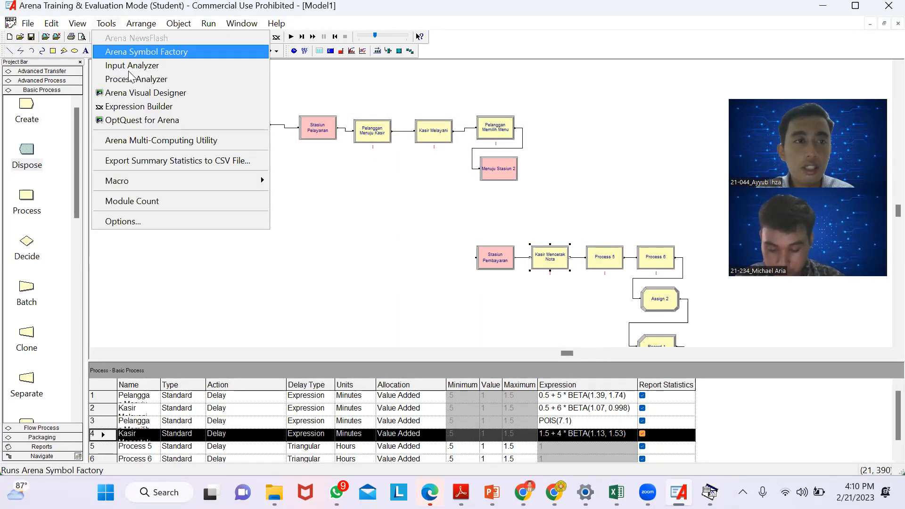
{"action": "left_click", "coordinate": [128, 72]}
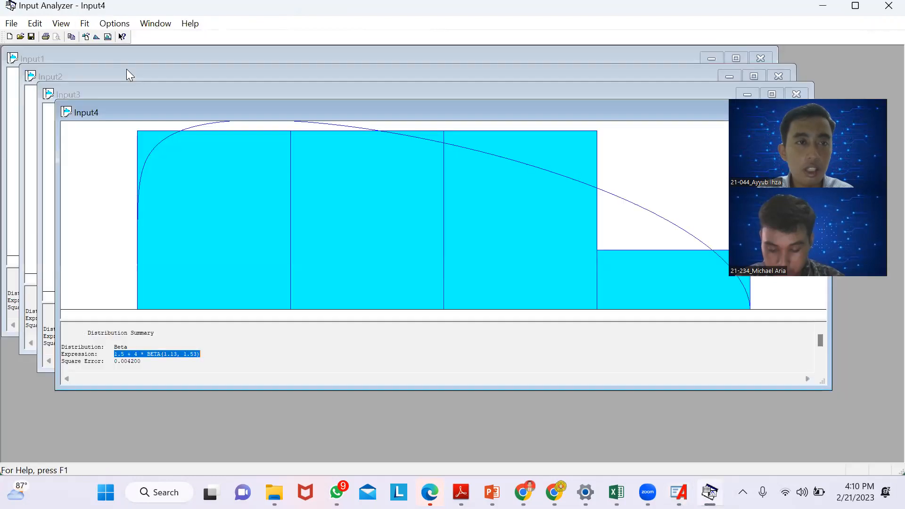
{"action": "left_click", "coordinate": [10, 25]}
{"action": "left_click", "coordinate": [15, 37]}
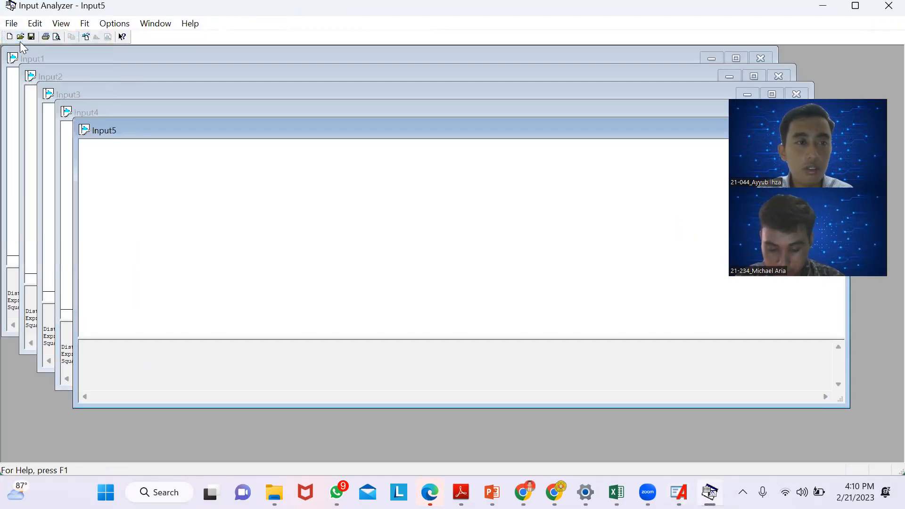
{"action": "left_click", "coordinate": [11, 26]}
{"action": "mouse_move", "coordinate": [39, 121]}
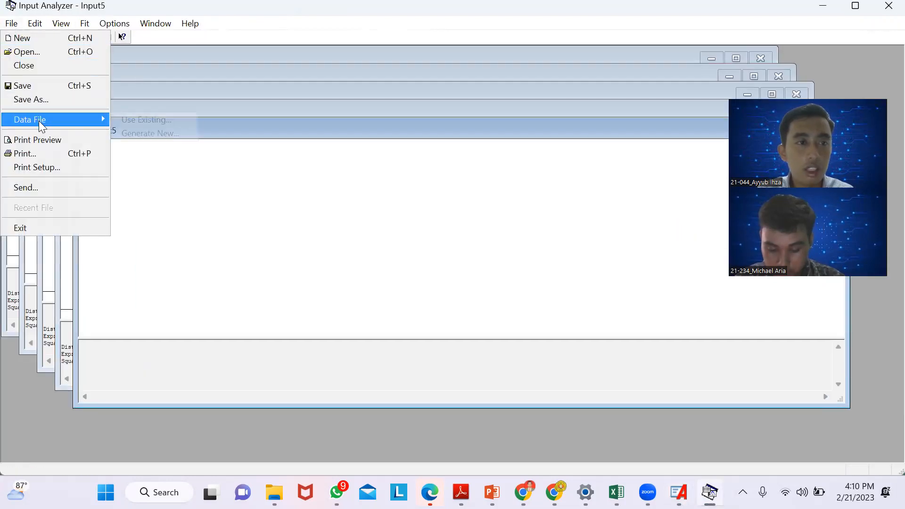
{"action": "left_click", "coordinate": [122, 120]}
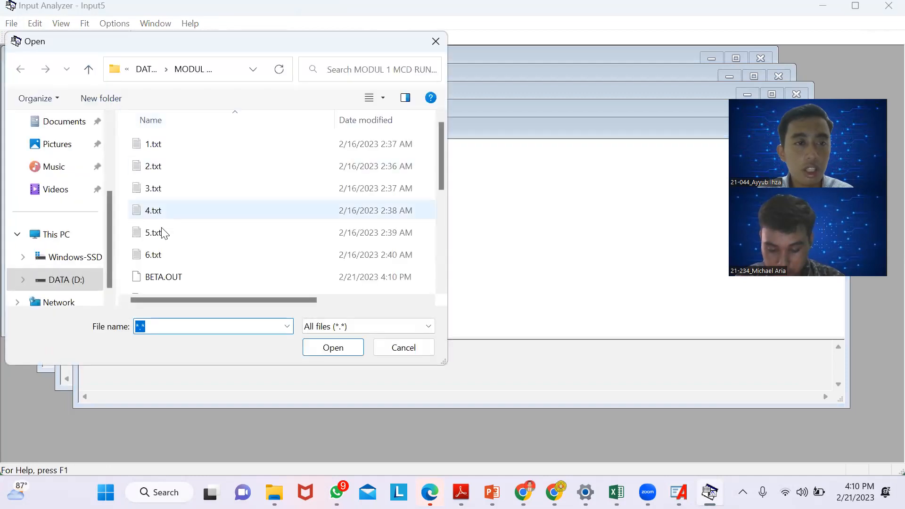
{"action": "left_click", "coordinate": [162, 238]}
{"action": "left_click", "coordinate": [316, 346]}
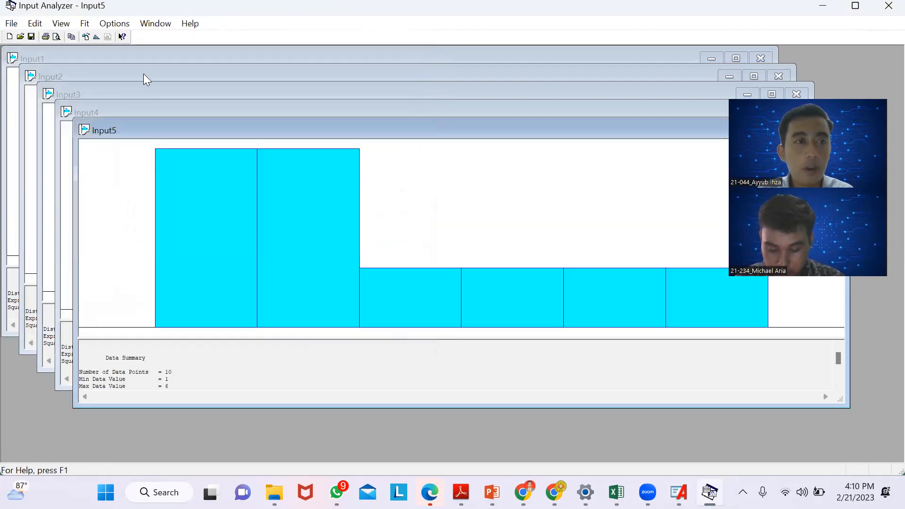
- Fit all distributions to the 5.txt data and copy the expression from its distribution summary
{"action": "left_click", "coordinate": [85, 24]}
{"action": "left_click", "coordinate": [104, 211]}
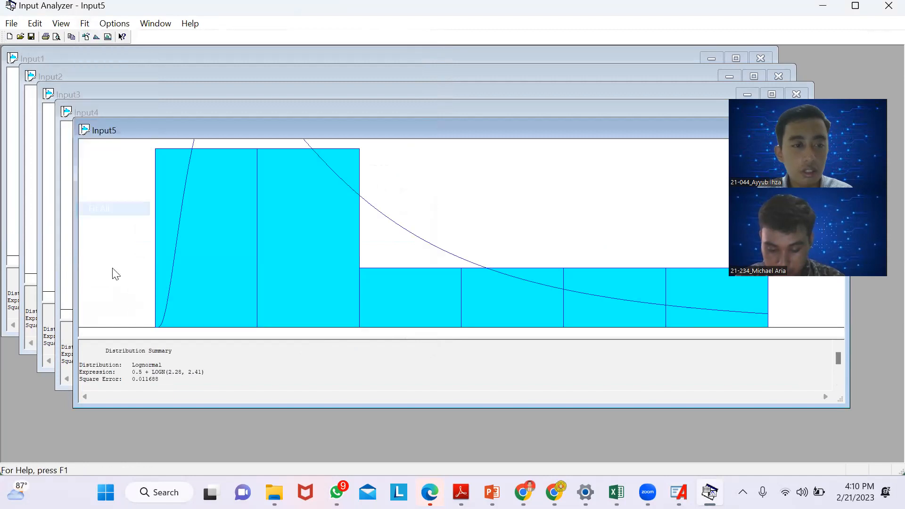
{"action": "left_click_drag", "start_coordinate": [129, 373], "coordinate": [211, 373]}
{"action": "key", "text": "ctrl+c"}
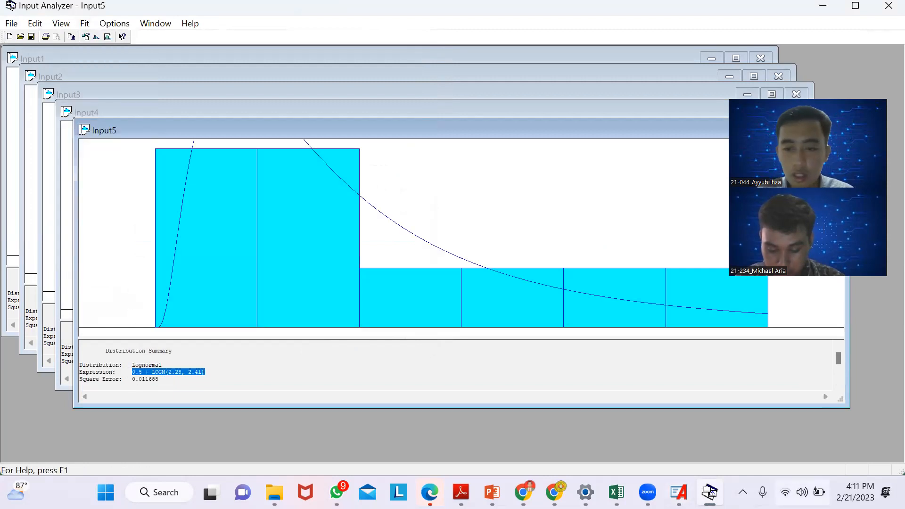
- Switch back to Arena and set Process 5's delay type to Expression with 0.5 + LOGN(2.28, 2.41)
{"action": "left_click", "coordinate": [710, 493]}
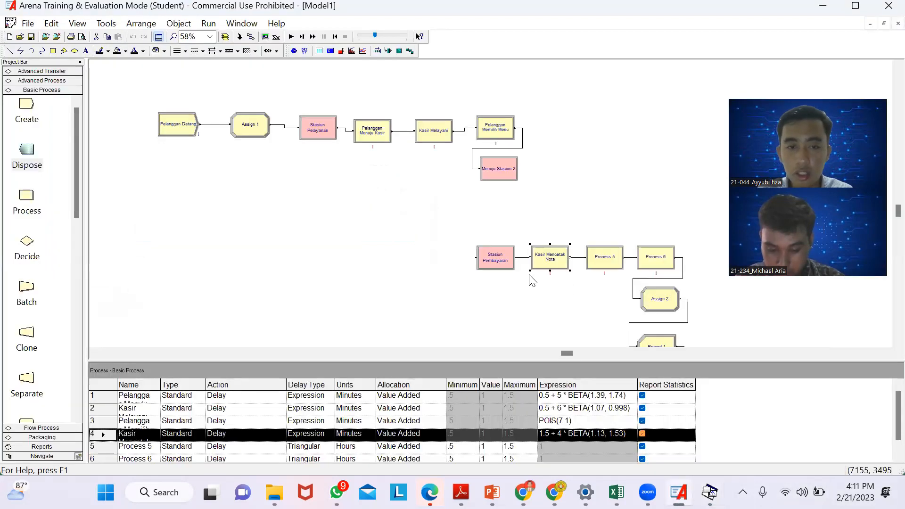
{"action": "double_click", "coordinate": [602, 264]}
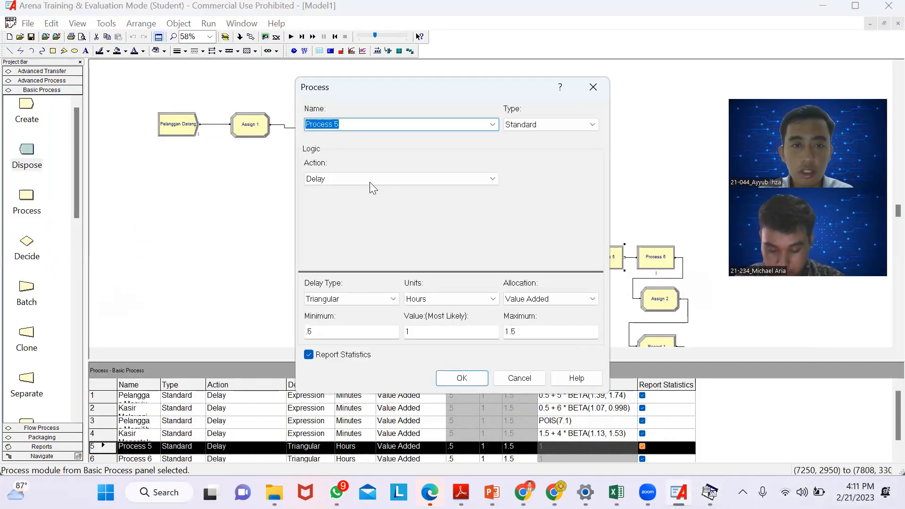
{"action": "left_click", "coordinate": [363, 307]}
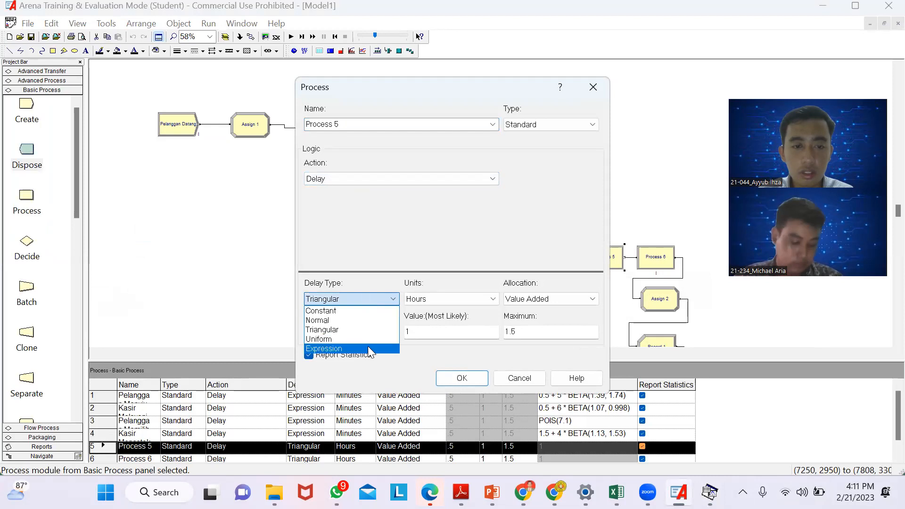
{"action": "left_click", "coordinate": [367, 347]}
{"action": "left_click", "coordinate": [346, 331]}
{"action": "key", "text": "ctrl+v"}
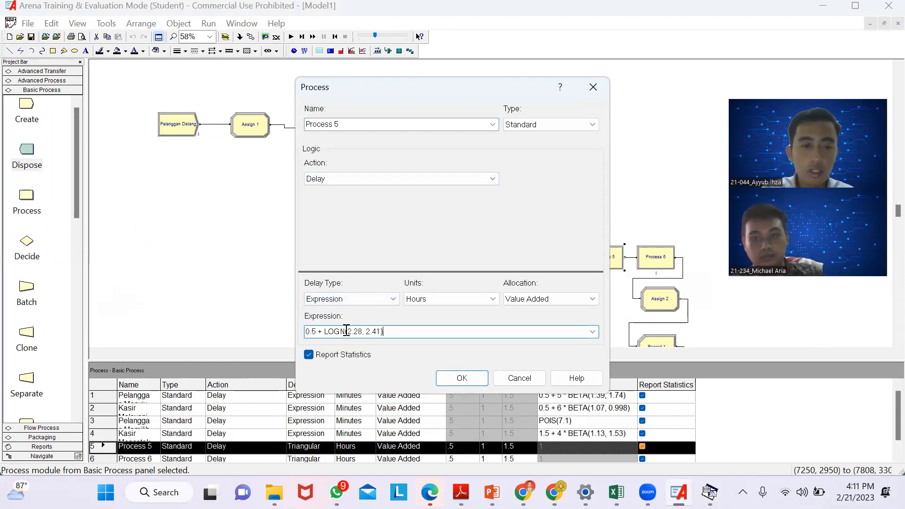
- Set Process 5's units to Minutes, rename the module as "Pelanggan Membayar" and accept the settings
{"action": "left_click", "coordinate": [449, 303]}
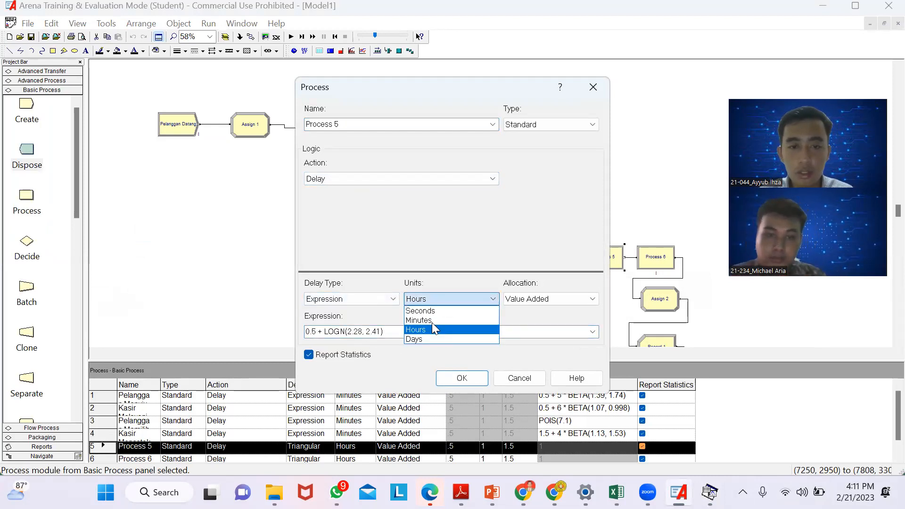
{"action": "left_click", "coordinate": [432, 320]}
{"action": "left_click", "coordinate": [354, 124]}
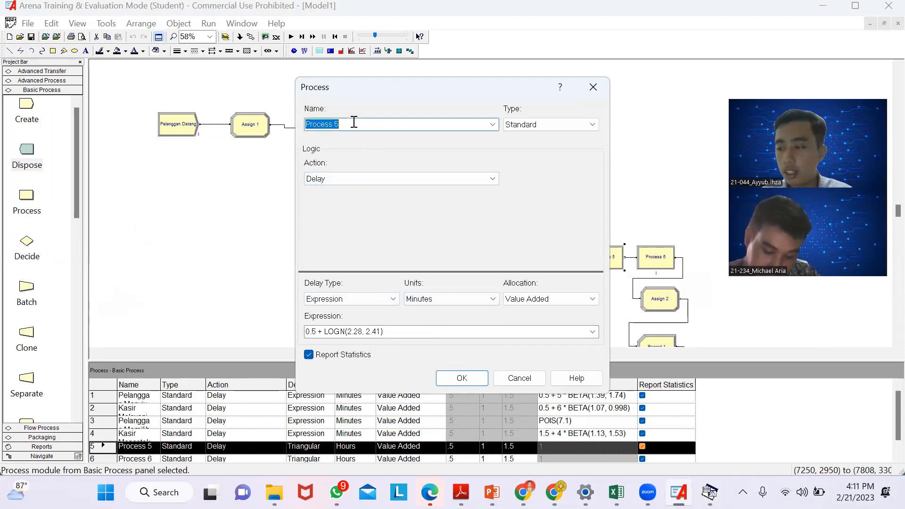
{"action": "type", "text": "pe"}
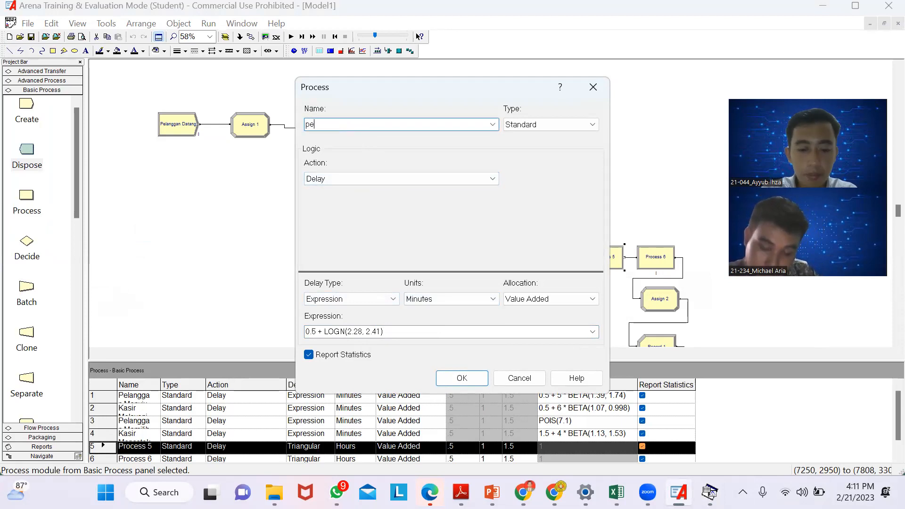
{"action": "type", "text": "langgan"}
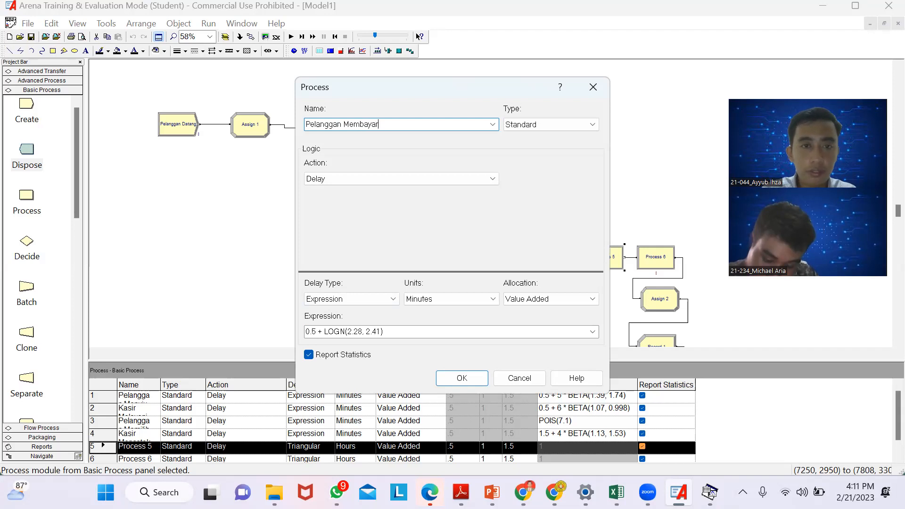
{"action": "left_click", "coordinate": [462, 378]}
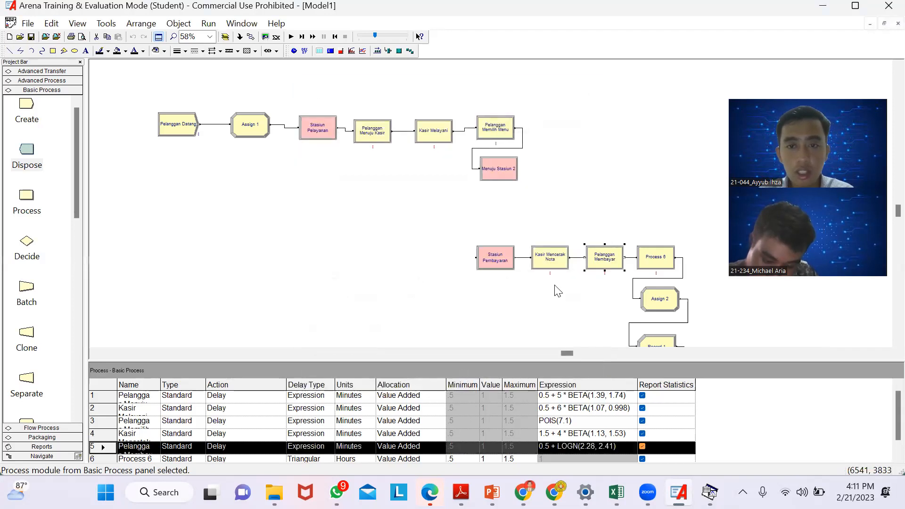
- Switch to Input Analyzer, create a sixth new document and load the existing data file 6.txt into it
{"action": "double_click", "coordinate": [656, 259]}
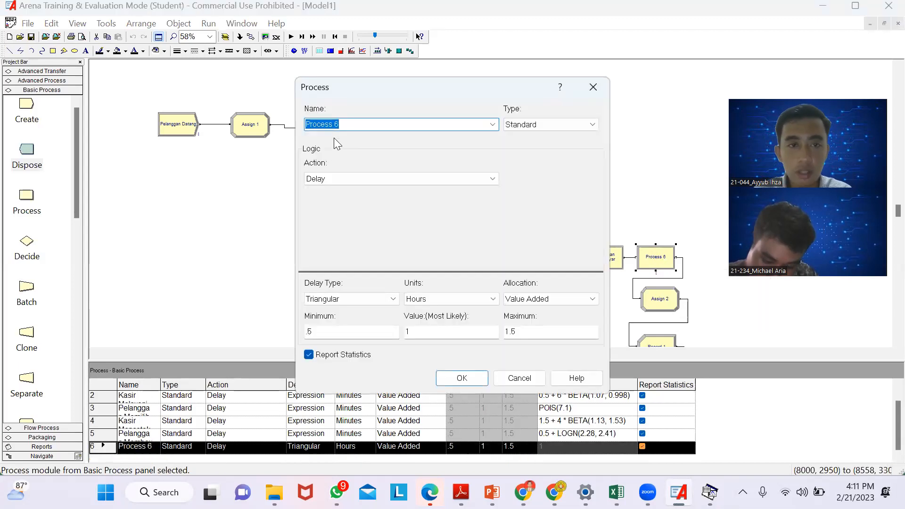
{"action": "left_click", "coordinate": [595, 85]}
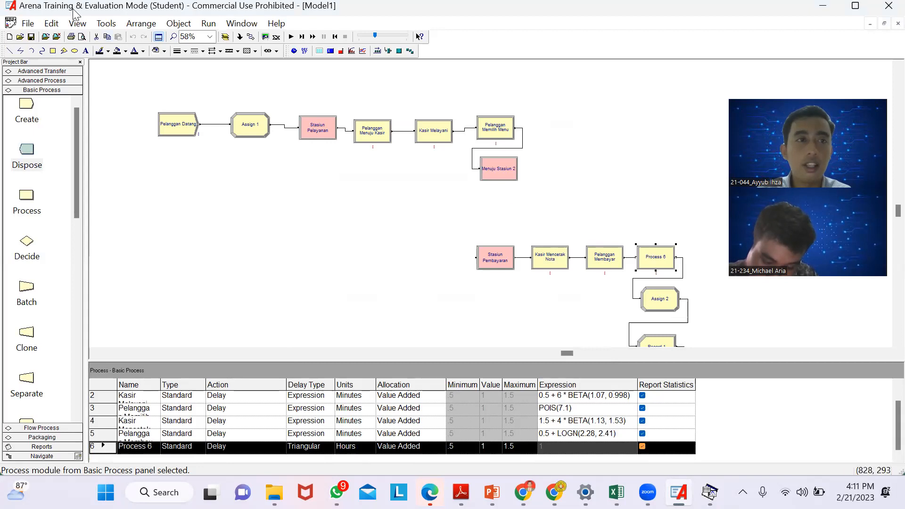
{"action": "left_click", "coordinate": [106, 25]}
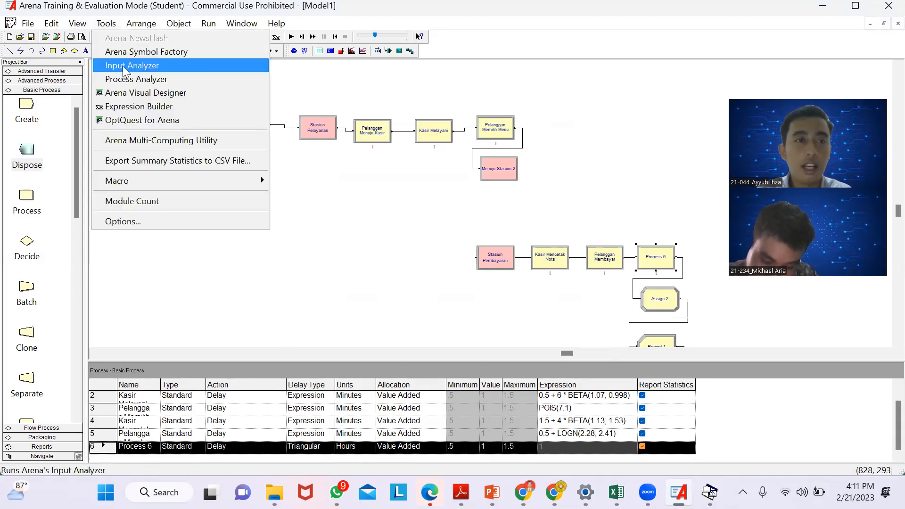
{"action": "left_click", "coordinate": [122, 67]}
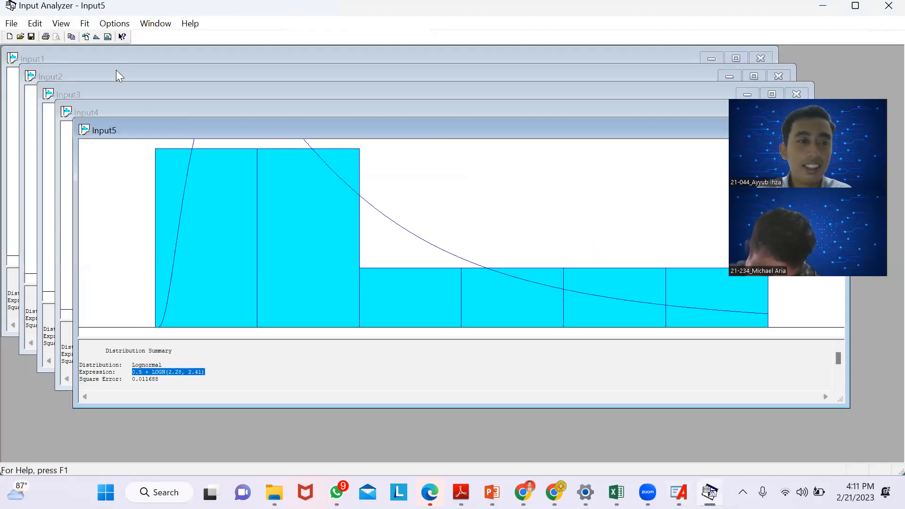
{"action": "left_click", "coordinate": [11, 24]}
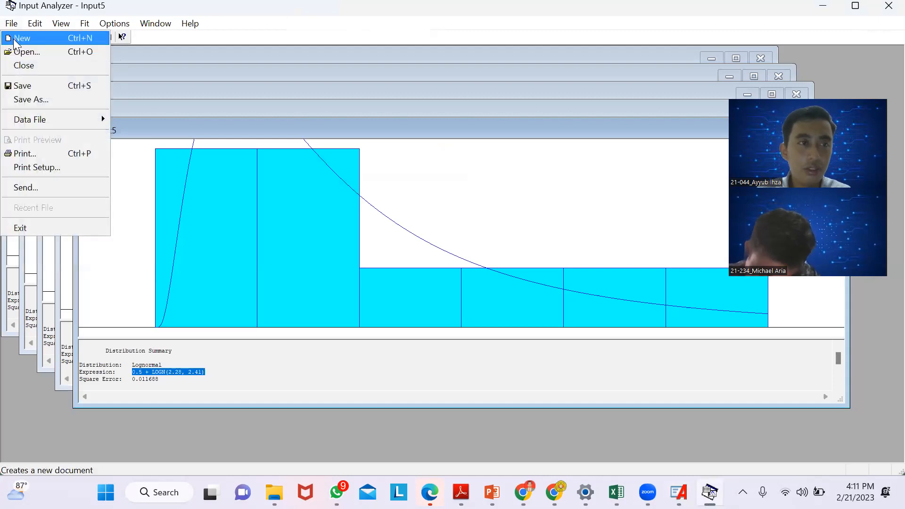
{"action": "left_click", "coordinate": [14, 36]}
{"action": "left_click", "coordinate": [10, 24]}
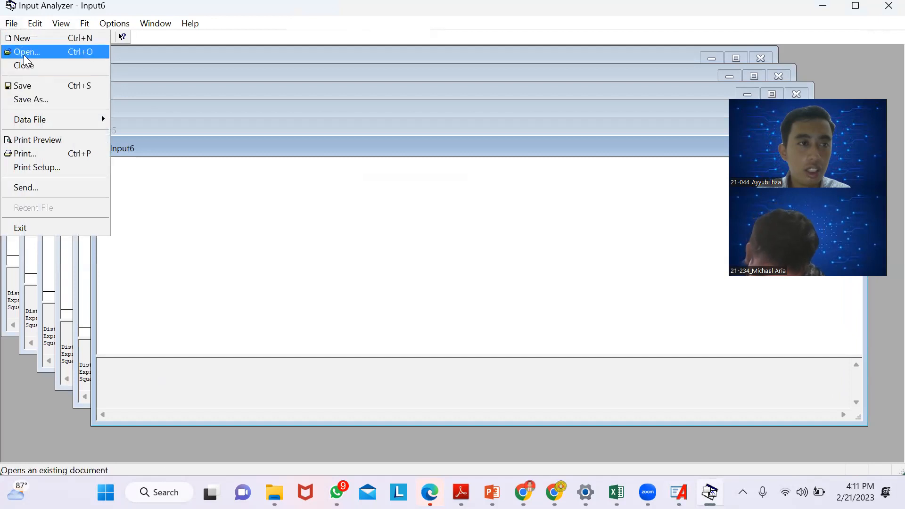
{"action": "mouse_move", "coordinate": [42, 117]}
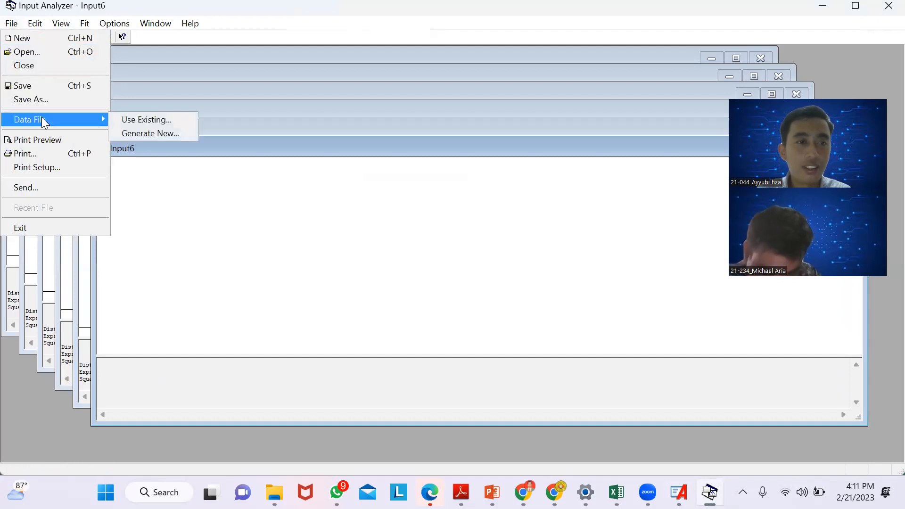
{"action": "left_click", "coordinate": [125, 121]}
{"action": "left_click", "coordinate": [147, 254]}
{"action": "left_click", "coordinate": [326, 353]}
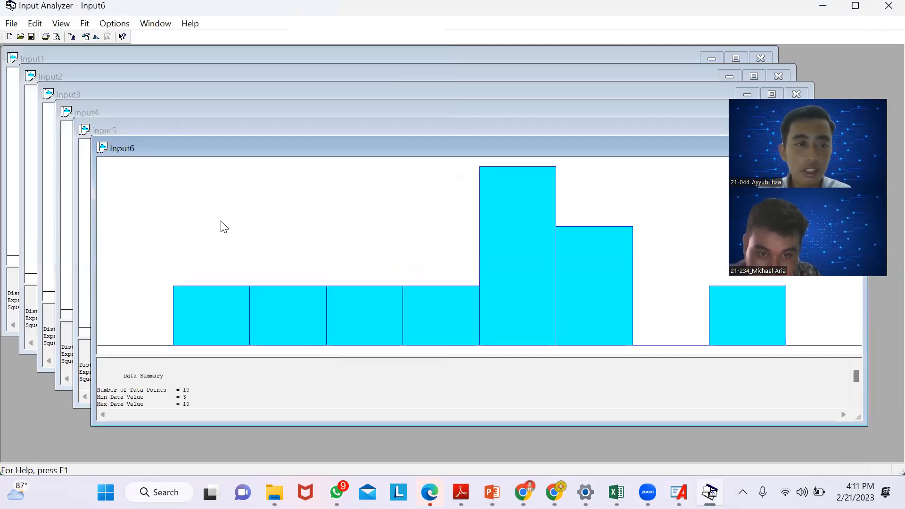
- Fit all distributions to the 6.txt data and copy the expression from its distribution summary
{"action": "left_click", "coordinate": [84, 23]}
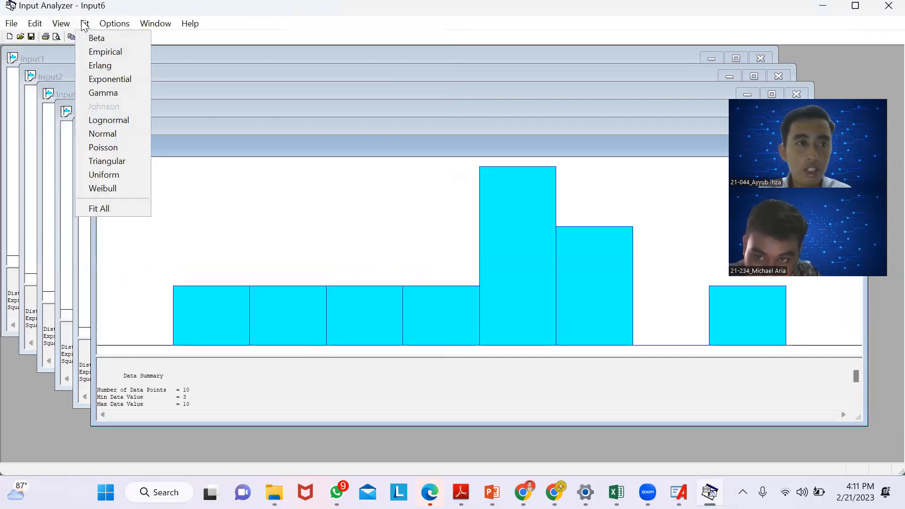
{"action": "left_click", "coordinate": [115, 208]}
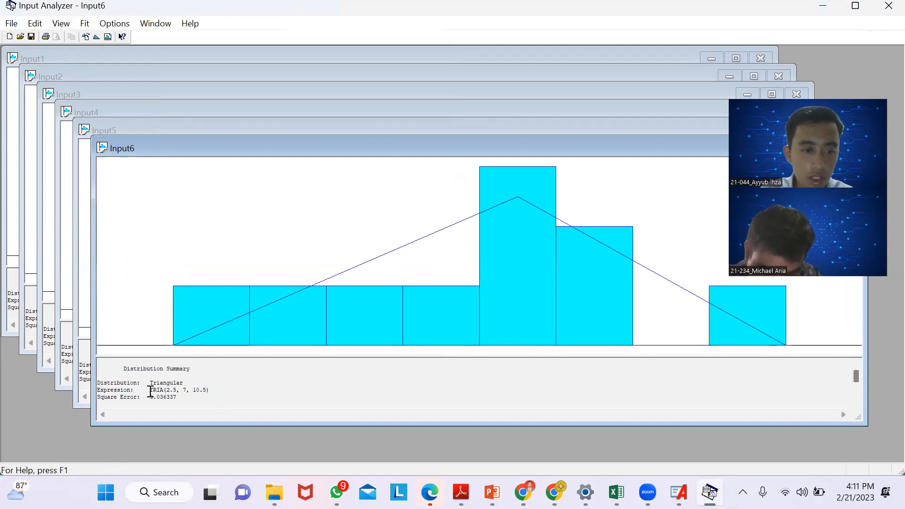
{"action": "left_click_drag", "start_coordinate": [150, 390], "coordinate": [220, 389]}
{"action": "key", "text": "ctrl+c"}
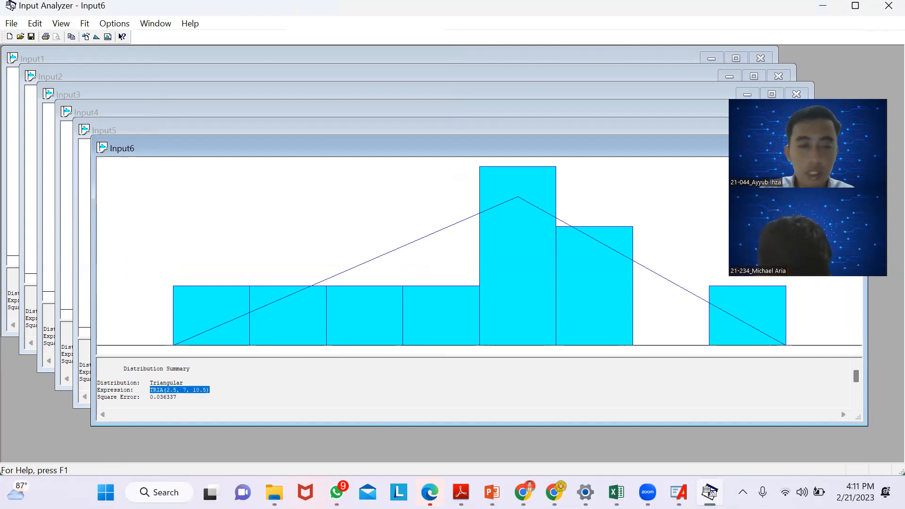
- Switch back to Arena and rename the Process 6 module as "Inspeksi"
{"action": "left_click", "coordinate": [711, 493]}
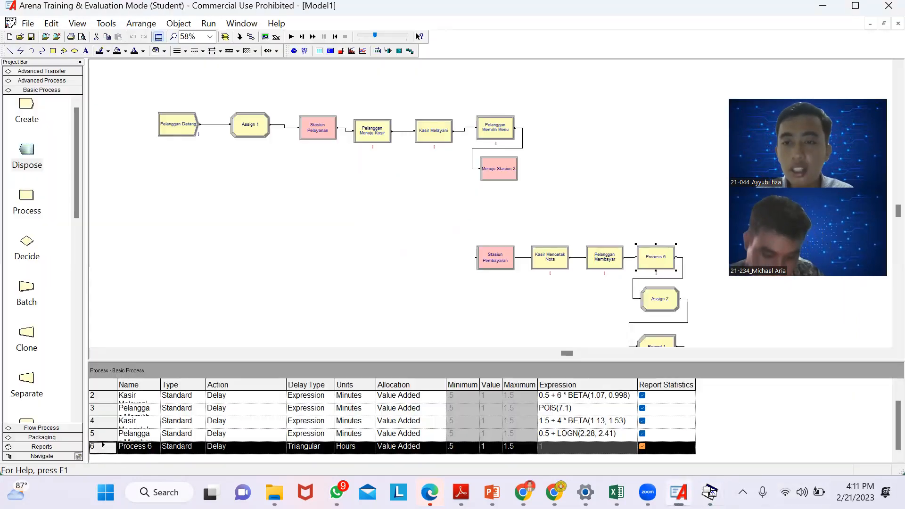
{"action": "double_click", "coordinate": [657, 265]}
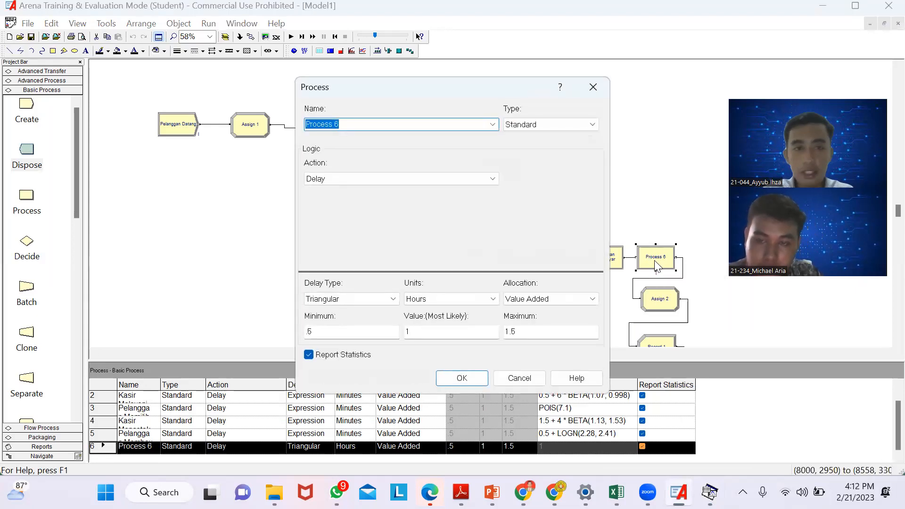
{"action": "key", "text": "BackSpace"}
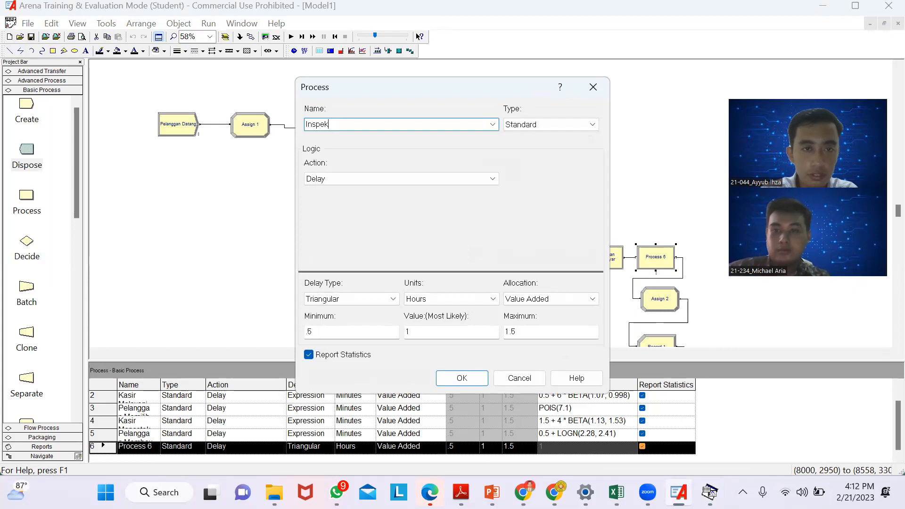
- Set the Inspeksi module's delay type to Expression with TRIA(2.5, 7, 10.5) in Minutes and accept the settings
{"action": "left_click", "coordinate": [376, 294]}
{"action": "left_click", "coordinate": [350, 349]}
{"action": "left_click", "coordinate": [334, 332]}
{"action": "key", "text": "ctrl+v"}
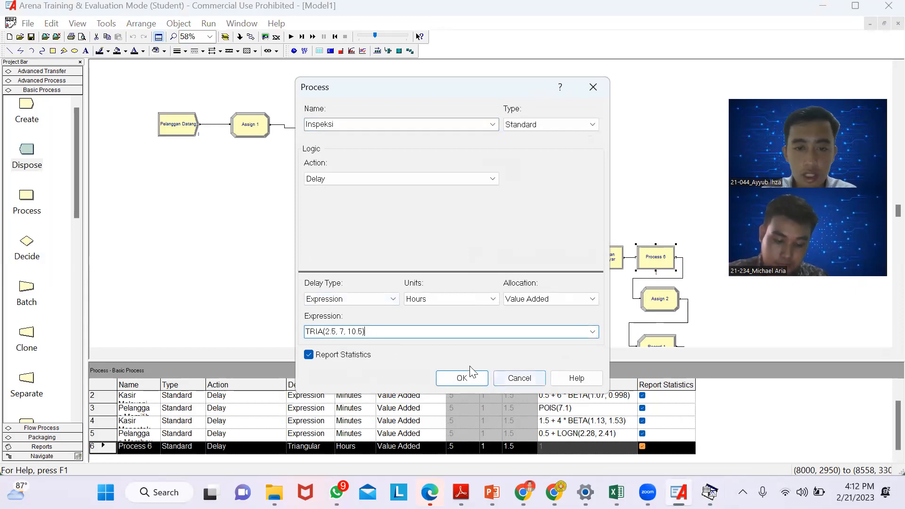
{"action": "left_click", "coordinate": [445, 299]}
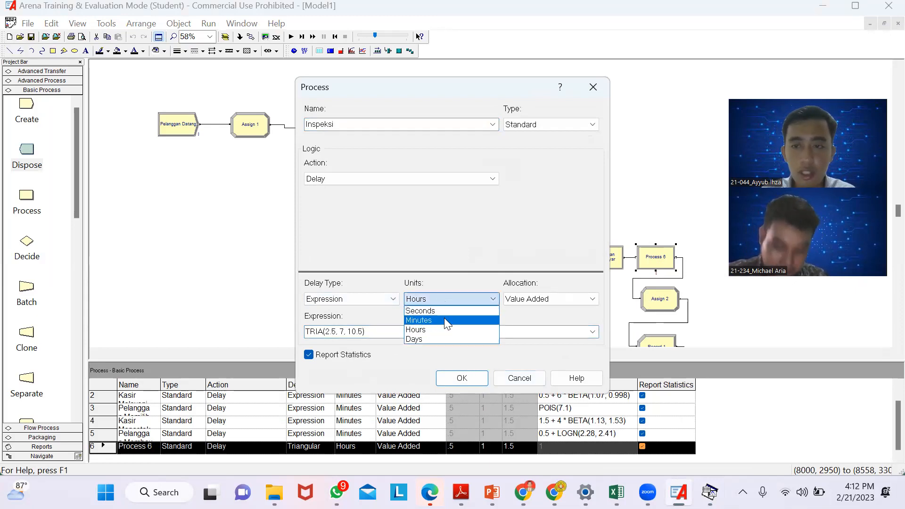
{"action": "left_click", "coordinate": [444, 318]}
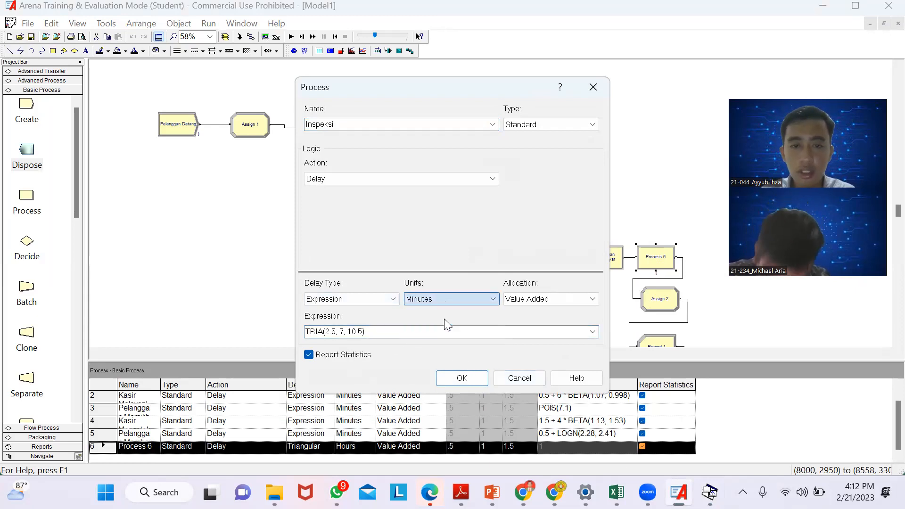
{"action": "left_click", "coordinate": [468, 384]}
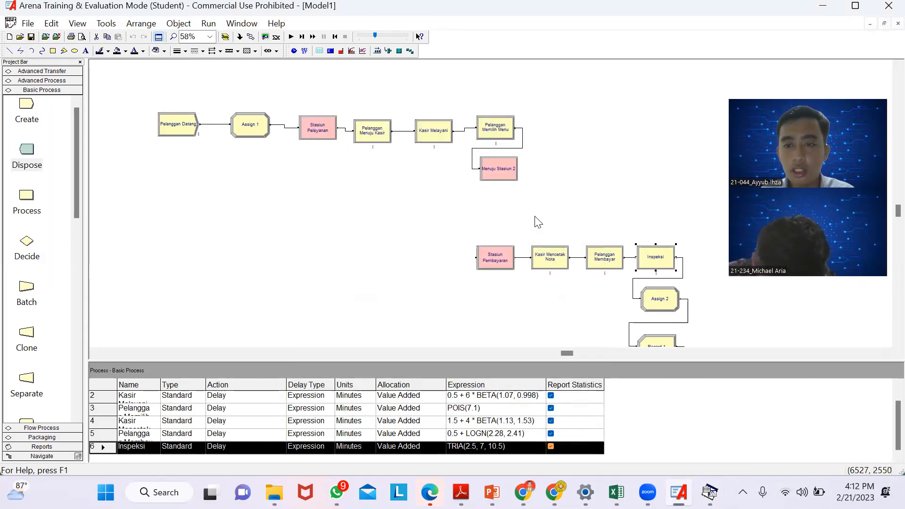
- Add an Entity Picture assignment with Picture.Report to the Assign 2 module and accept the settings
{"action": "double_click", "coordinate": [655, 300]}
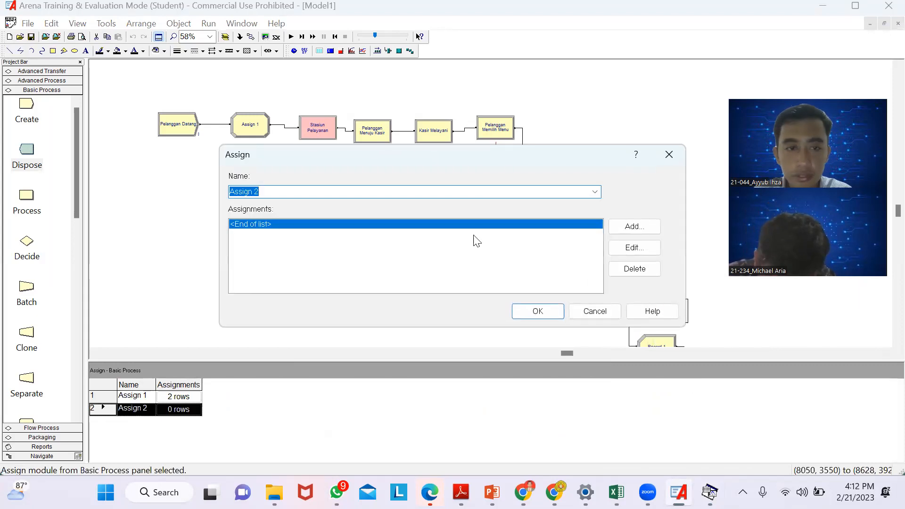
{"action": "left_click", "coordinate": [632, 226]}
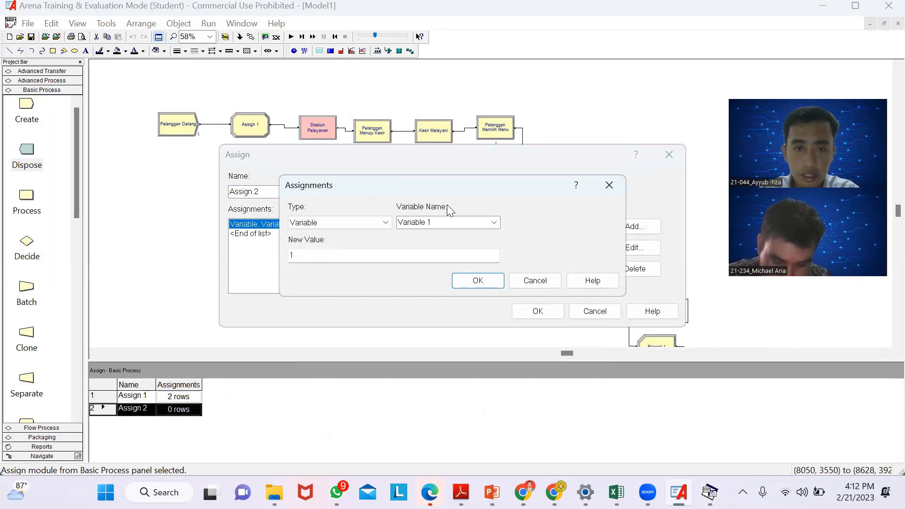
{"action": "left_click", "coordinate": [337, 221]}
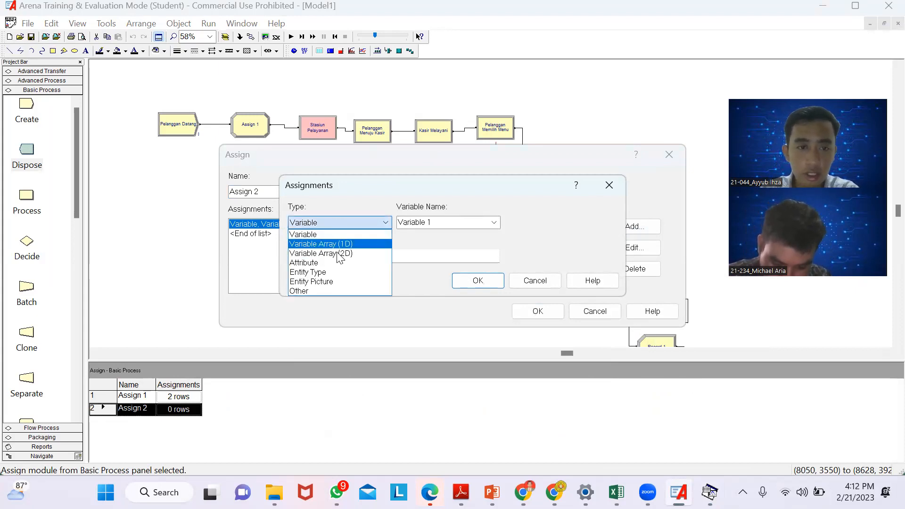
{"action": "left_click", "coordinate": [337, 282]}
{"action": "left_click", "coordinate": [478, 281]}
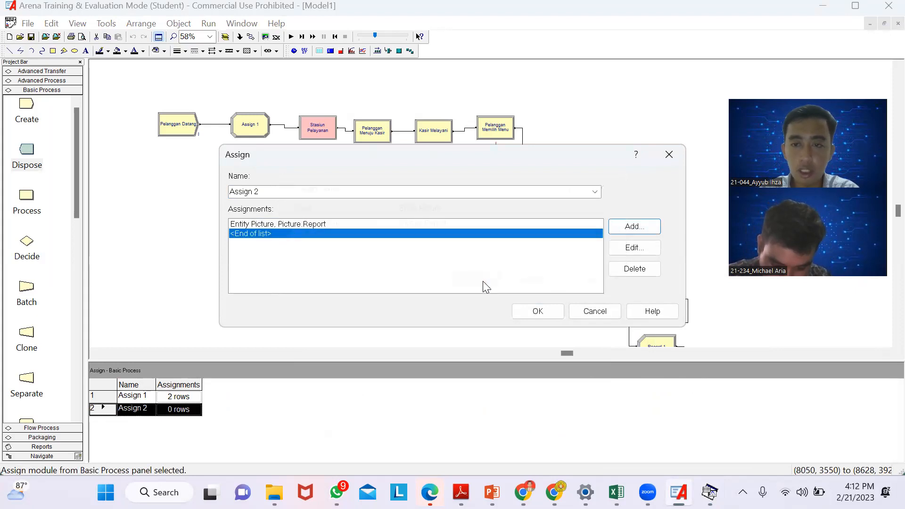
{"action": "left_click", "coordinate": [535, 313]}
- Add a Count statistic with value 1 and counter name "Waktu Total" to the Record 1 module
{"action": "scroll", "coordinate": [608, 269], "scroll_direction": "down", "scroll_amount": 2}
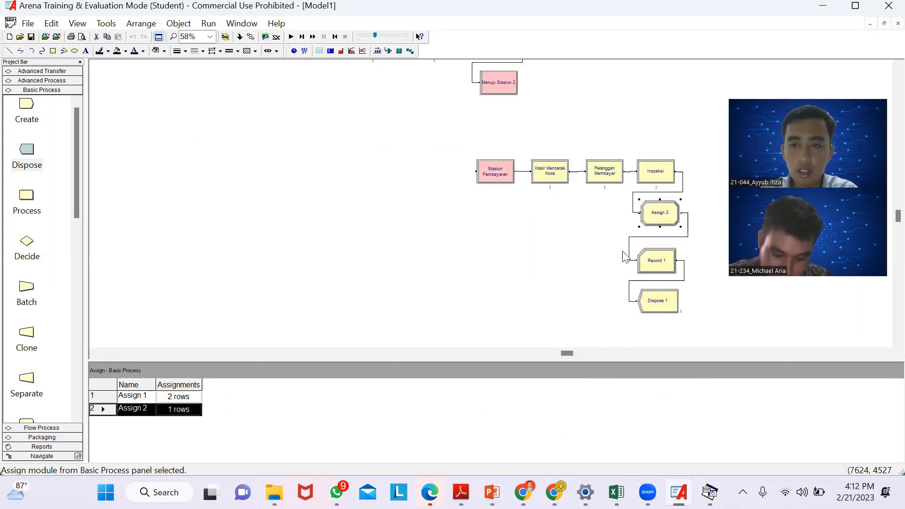
{"action": "double_click", "coordinate": [658, 261]}
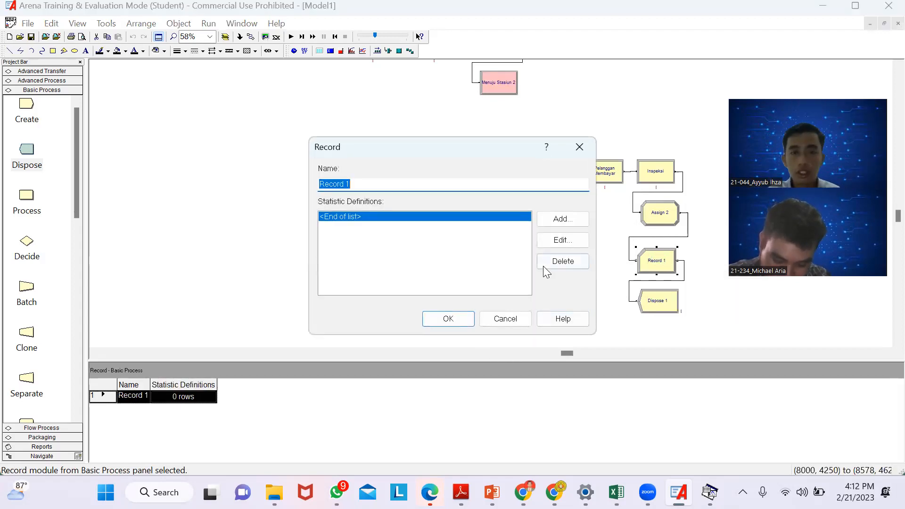
{"action": "left_click", "coordinate": [577, 221]}
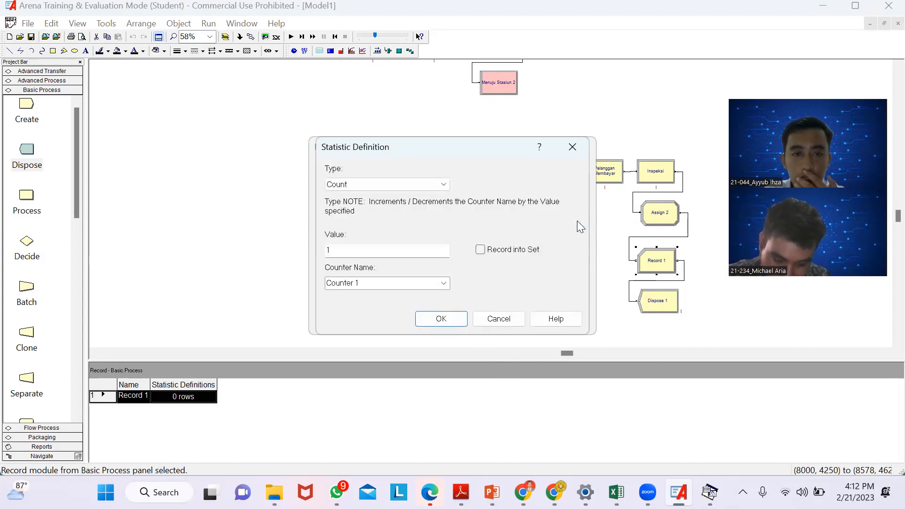
{"action": "left_click", "coordinate": [368, 249]}
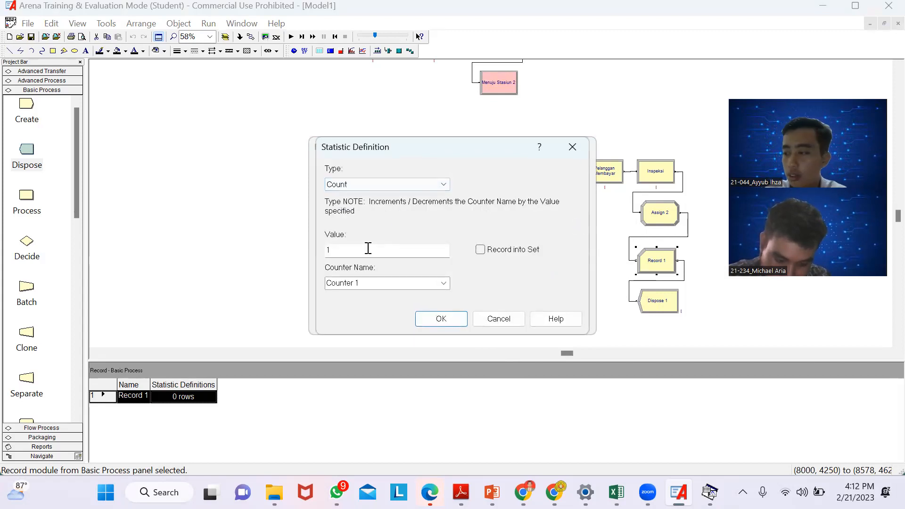
{"action": "left_click", "coordinate": [373, 285]}
{"action": "key", "text": "BackSpace"}
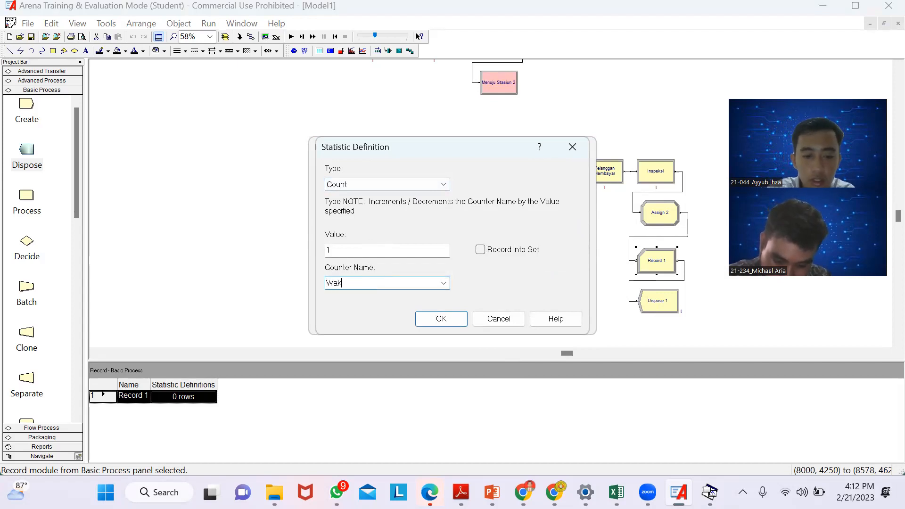
{"action": "type", "text": "Waktu Total"}
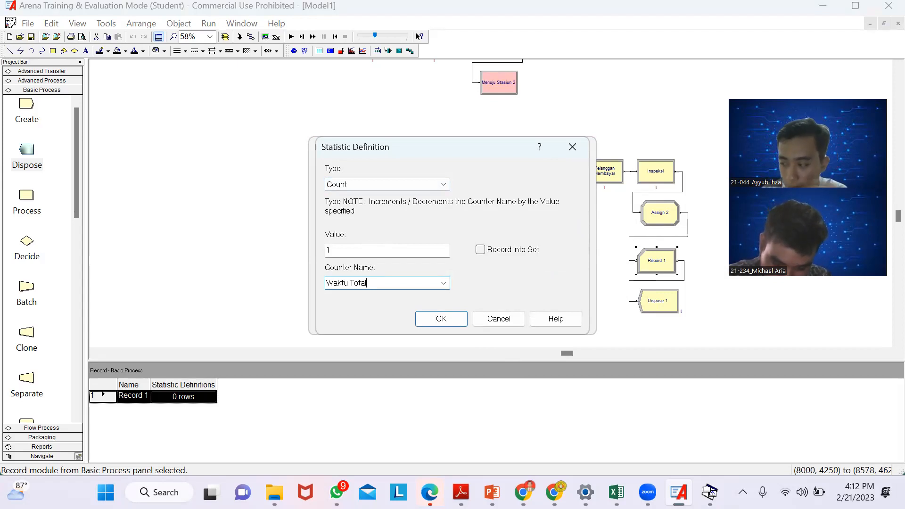
{"action": "left_click", "coordinate": [445, 324]}
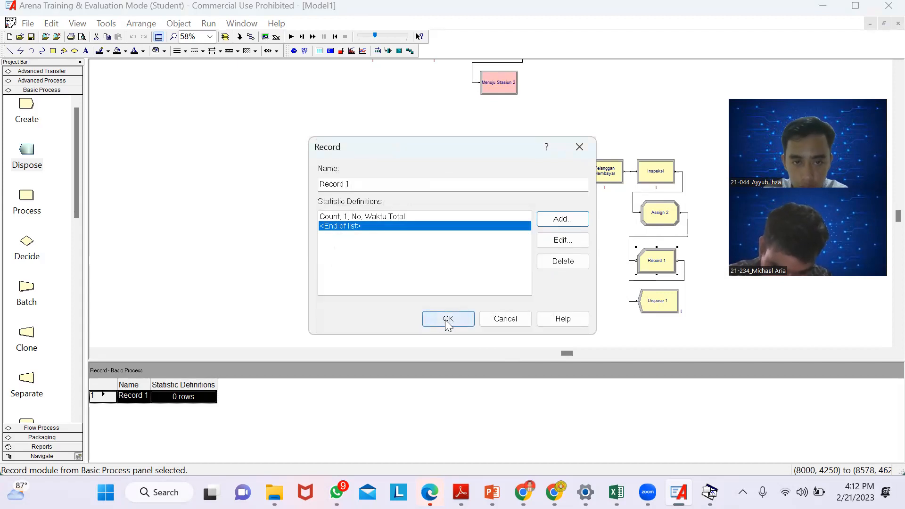
{"action": "left_click", "coordinate": [447, 324]}
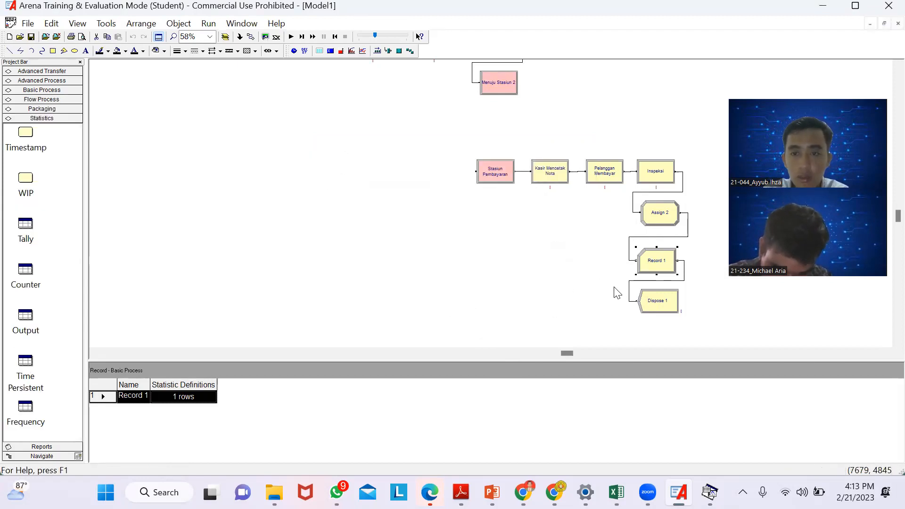
- Rename the Dispose 1 module as "Pelanggan Meninggalkan Kasir", keeping entity statistics recording enabled
{"action": "left_click", "coordinate": [669, 307]}
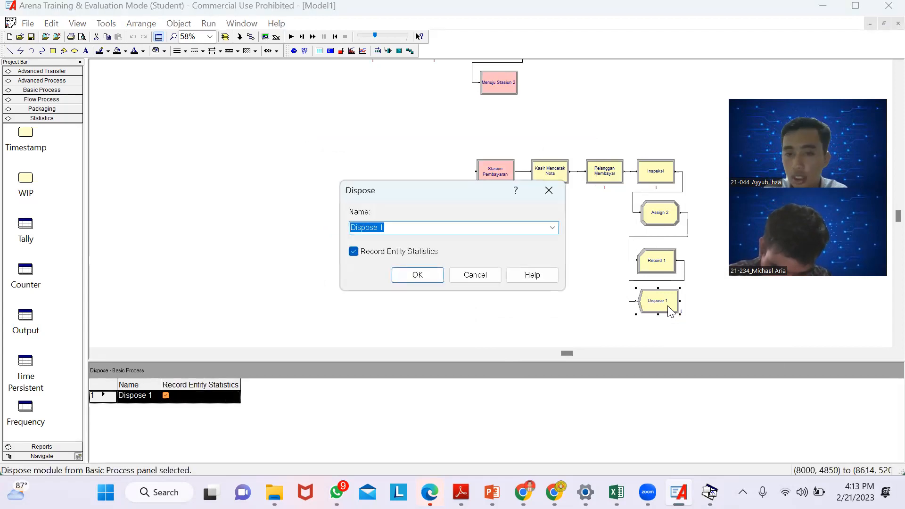
{"action": "key", "text": "BackSpace"}
{"action": "type", "text": "p"}
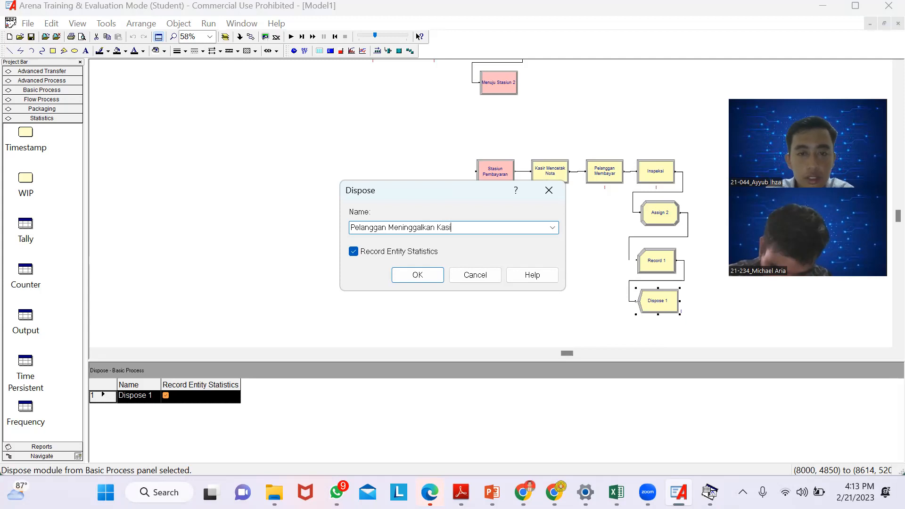
{"action": "left_click", "coordinate": [415, 277]}
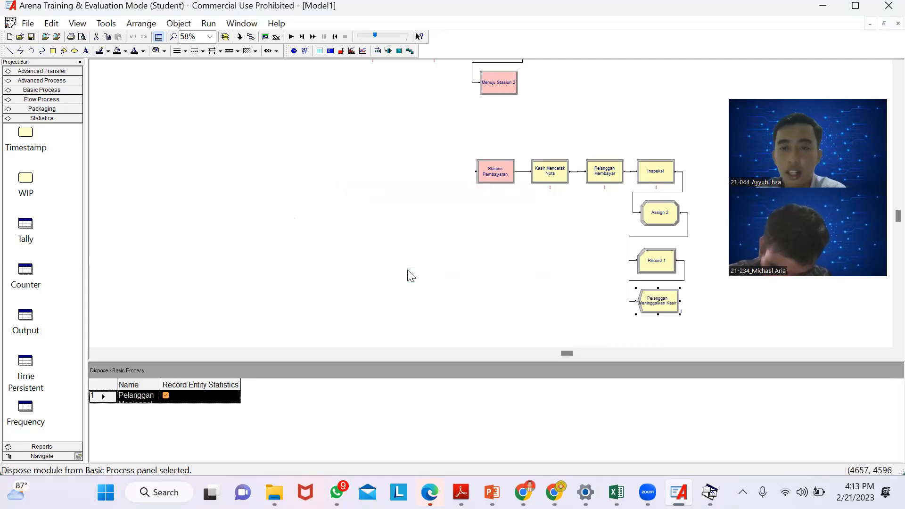
{"action": "left_click", "coordinate": [653, 262]}
{"action": "right_click", "coordinate": [652, 261]}
{"action": "left_click", "coordinate": [587, 285]}
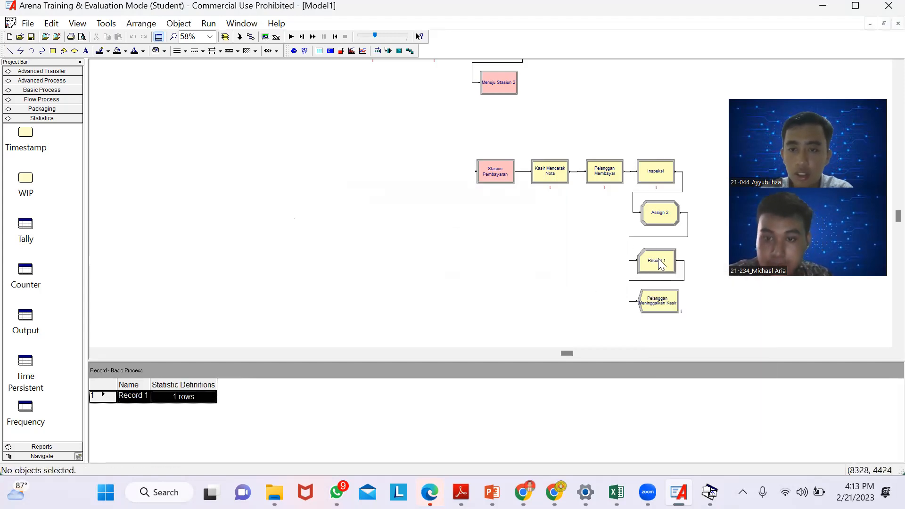
{"action": "double_click", "coordinate": [660, 264]}
{"action": "left_click", "coordinate": [562, 218]}
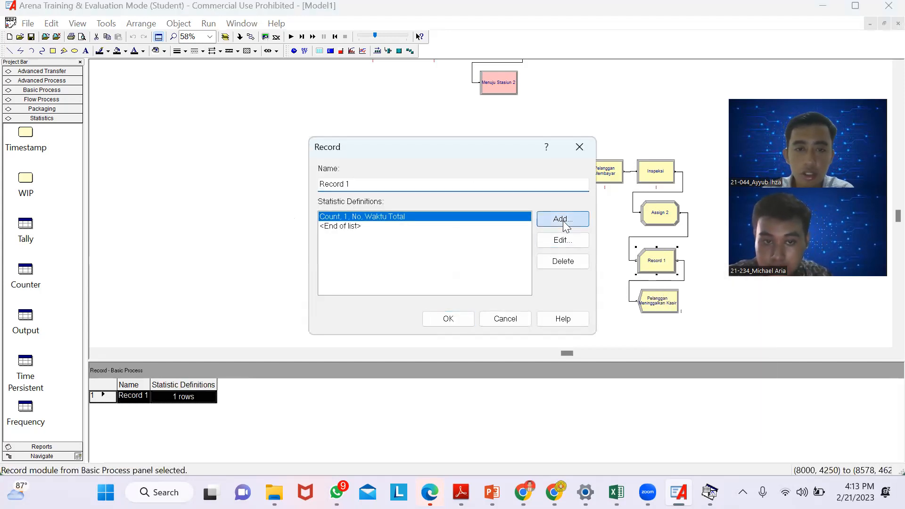
{"action": "left_click", "coordinate": [581, 147]}
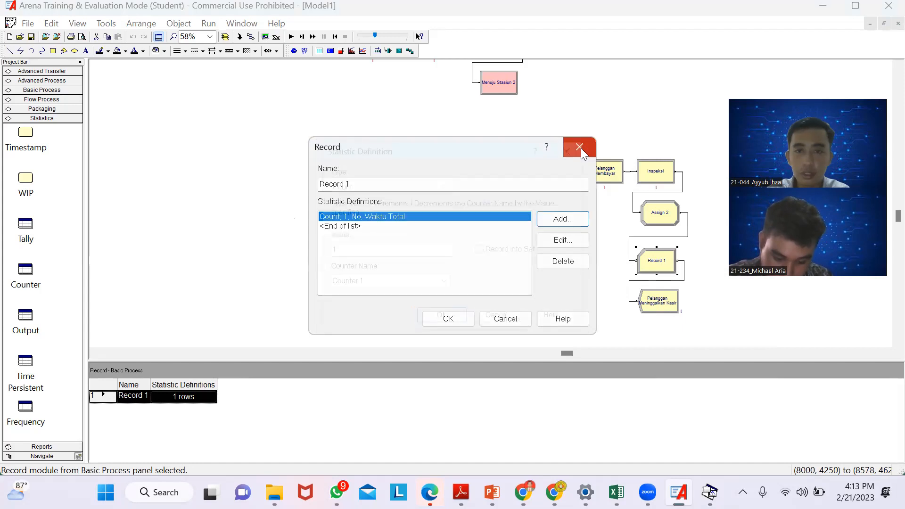
{"action": "left_click", "coordinate": [577, 148]}
{"action": "left_click_drag", "start_coordinate": [569, 279], "coordinate": [488, 182]}
{"action": "scroll", "coordinate": [487, 182], "scroll_direction": "up", "scroll_amount": 4}
{"action": "scroll", "coordinate": [486, 182], "scroll_direction": "down", "scroll_amount": 3}
{"action": "scroll", "coordinate": [487, 182], "scroll_direction": "up", "scroll_amount": 4}
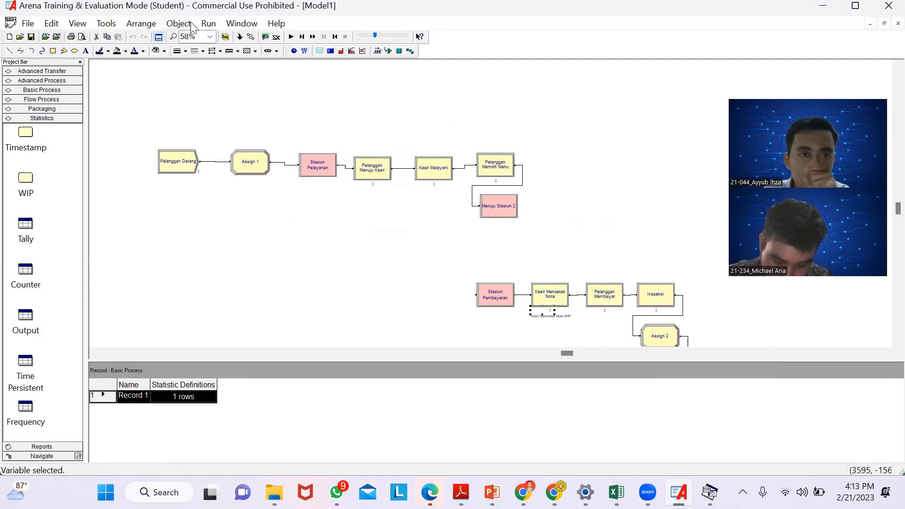
- Set the number of replications to 10 in the run setup
{"action": "left_click", "coordinate": [208, 24]}
{"action": "left_click", "coordinate": [217, 38]}
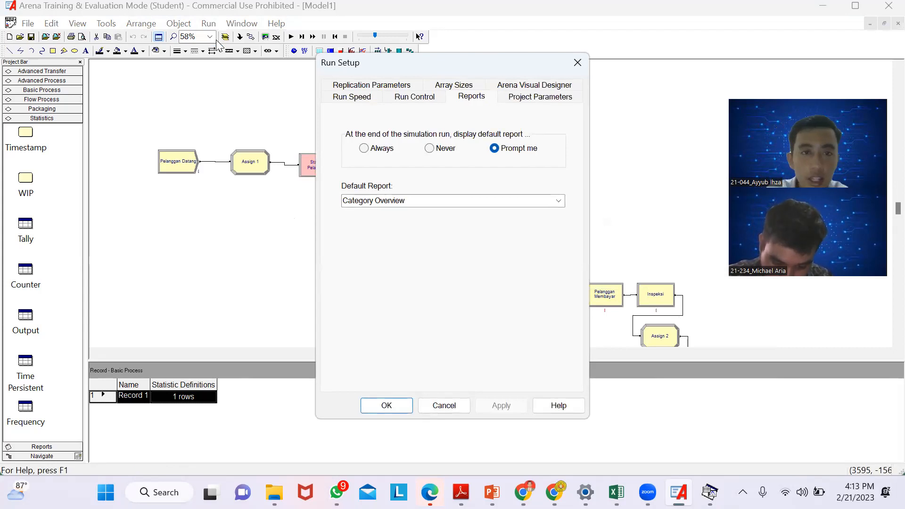
{"action": "left_click", "coordinate": [367, 88]}
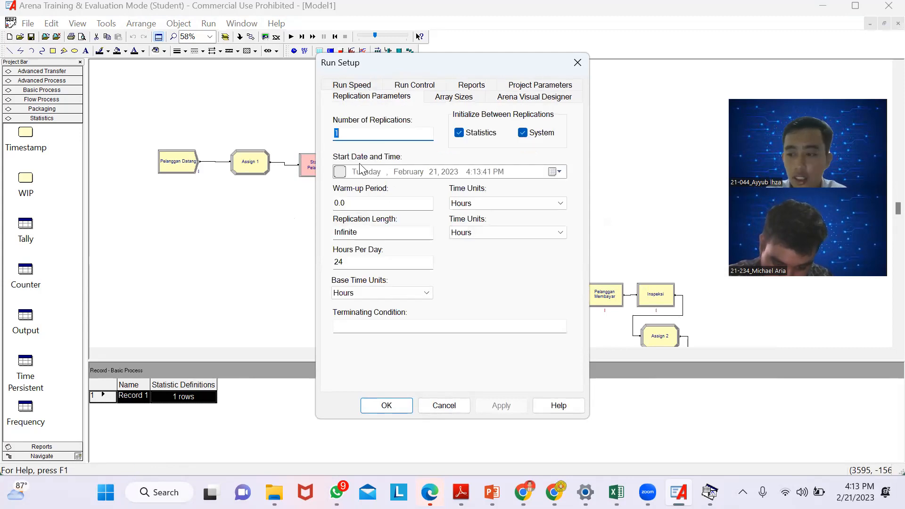
{"action": "type", "text": "10"}
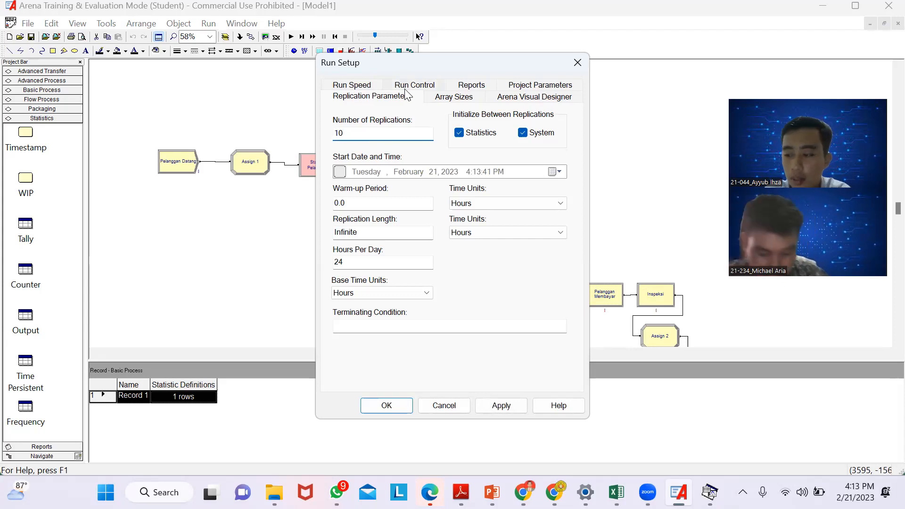
- Enable statistics collection for Costing, Tanks, Processes, Stations, Transporters, Conveyors and Activity Areas in the project parameters
{"action": "left_click", "coordinate": [518, 89]}
{"action": "left_click", "coordinate": [354, 256]}
{"action": "left_click", "coordinate": [354, 309]}
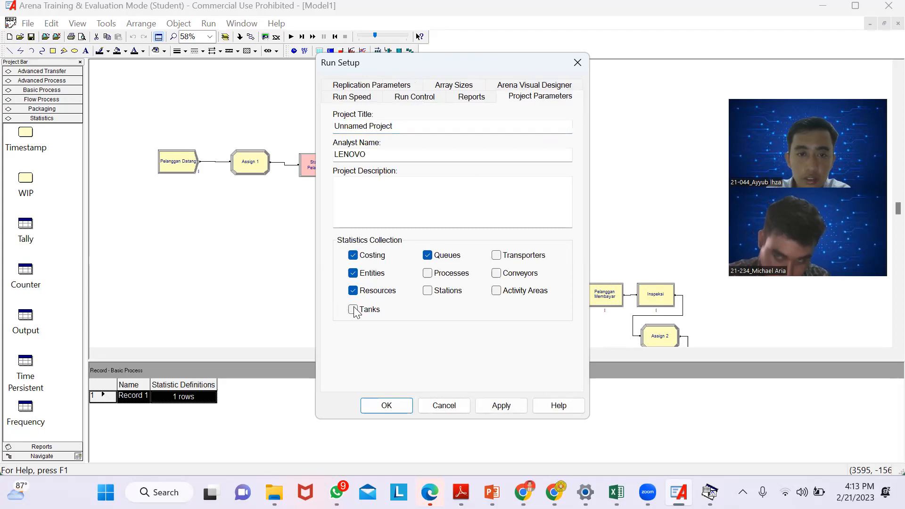
{"action": "left_click", "coordinate": [428, 274]}
{"action": "left_click", "coordinate": [428, 291]}
{"action": "left_click", "coordinate": [496, 256]}
{"action": "left_click", "coordinate": [496, 274]}
{"action": "left_click", "coordinate": [497, 291]}
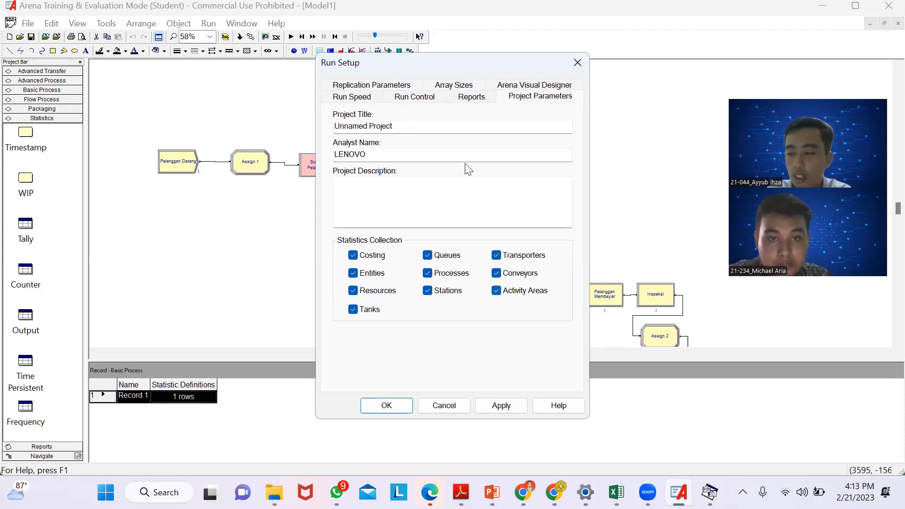
- Set the default report to SIMAN Summary Report(.out file) and accept the run setup
{"action": "left_click", "coordinate": [469, 97]}
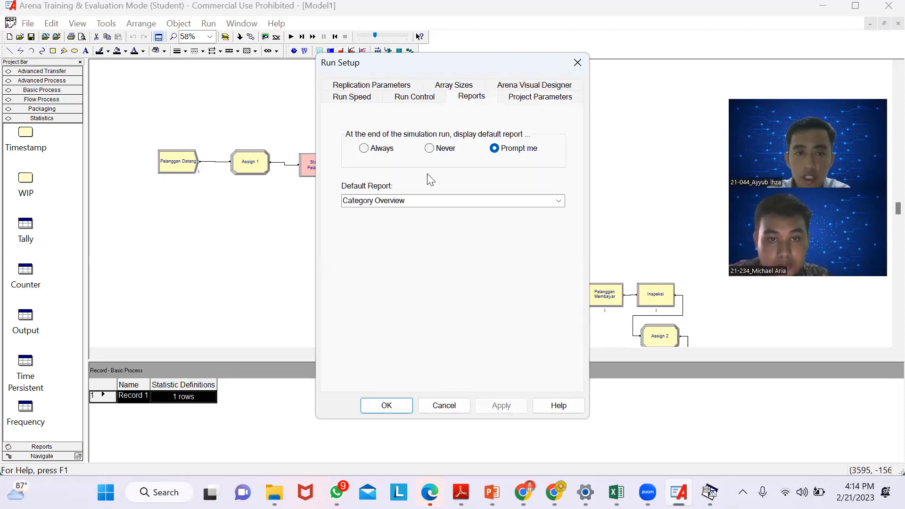
{"action": "left_click", "coordinate": [428, 201]}
{"action": "left_click", "coordinate": [559, 201]}
{"action": "left_click", "coordinate": [455, 316]}
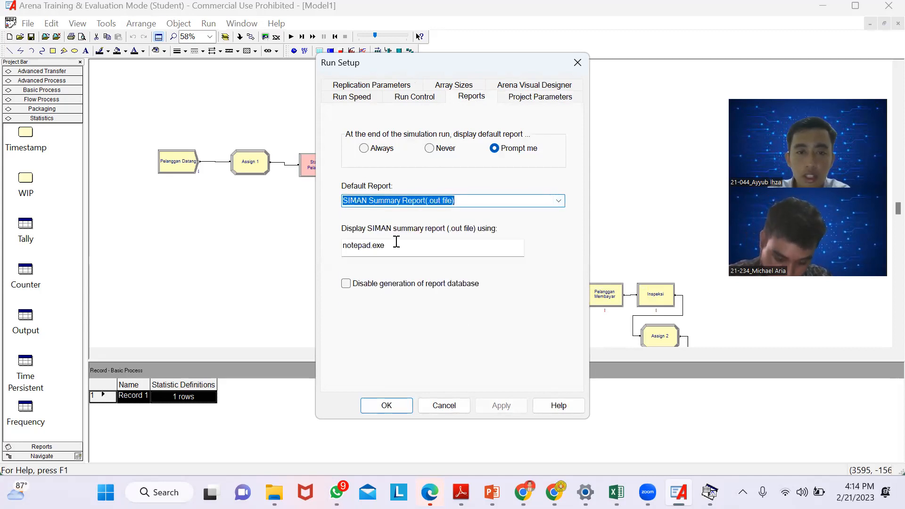
{"action": "left_click", "coordinate": [380, 404]}
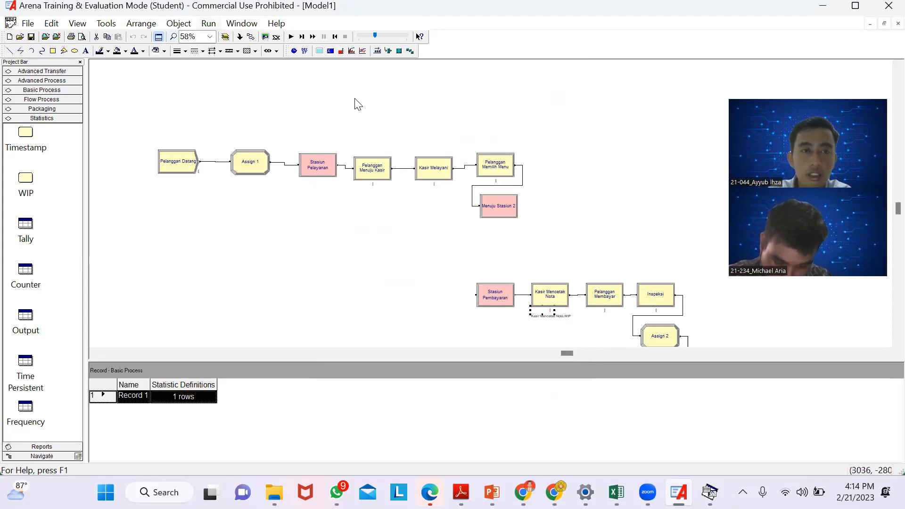
- Run the simulation to completion and open its results
{"action": "left_click", "coordinate": [209, 23]}
{"action": "left_click", "coordinate": [220, 57]}
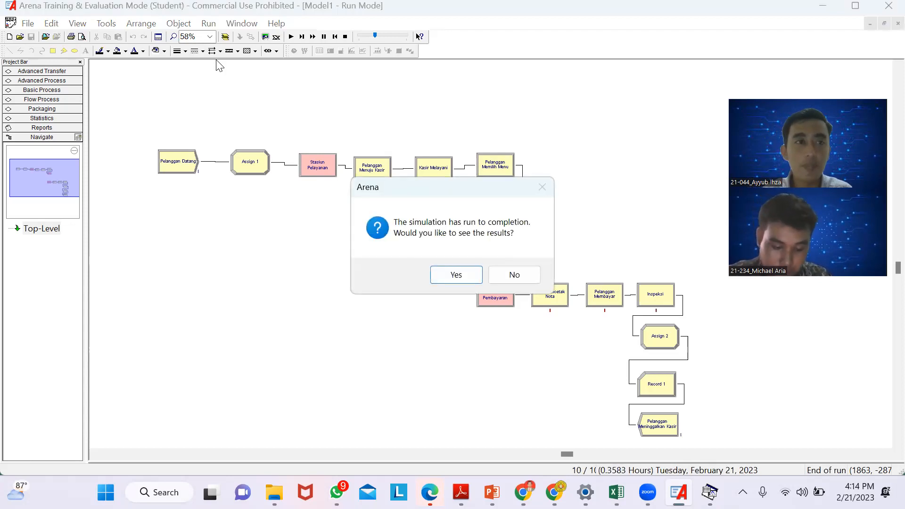
{"action": "left_click", "coordinate": [454, 275]}
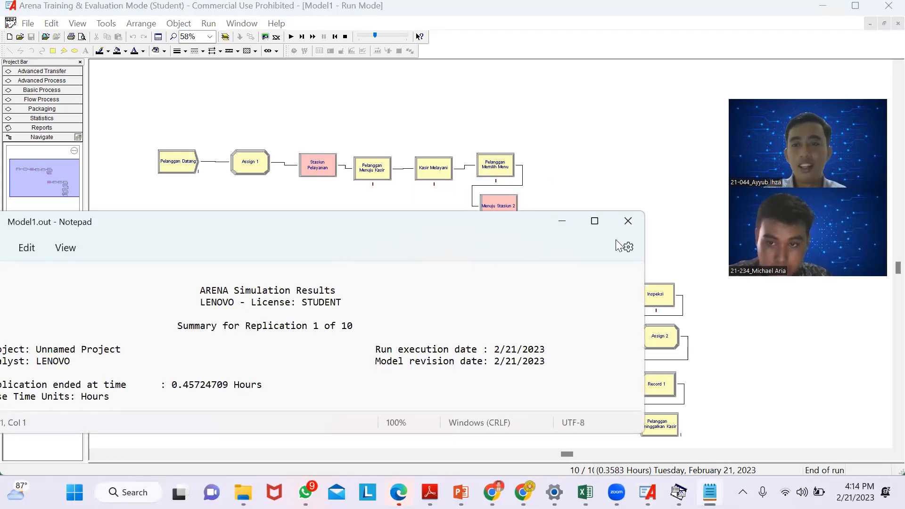
- Maximize the Model1.out report in Notepad and examine its tally variables, discrete-change variables, counters and outputs
{"action": "left_click", "coordinate": [595, 221]}
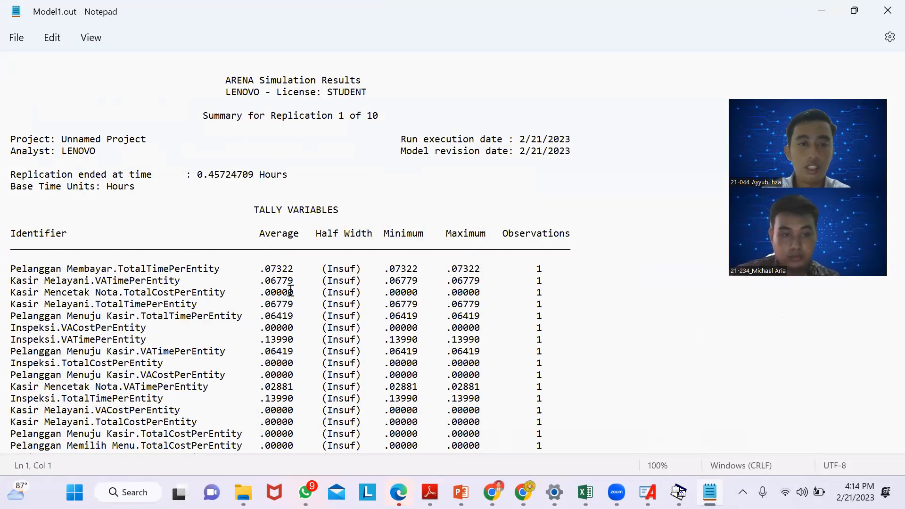
{"action": "scroll", "coordinate": [291, 290], "scroll_direction": "down", "scroll_amount": 17}
{"action": "scroll", "coordinate": [291, 289], "scroll_direction": "down", "scroll_amount": 8}
{"action": "scroll", "coordinate": [291, 290], "scroll_direction": "down", "scroll_amount": 20}
{"action": "scroll", "coordinate": [291, 289], "scroll_direction": "down", "scroll_amount": 20}
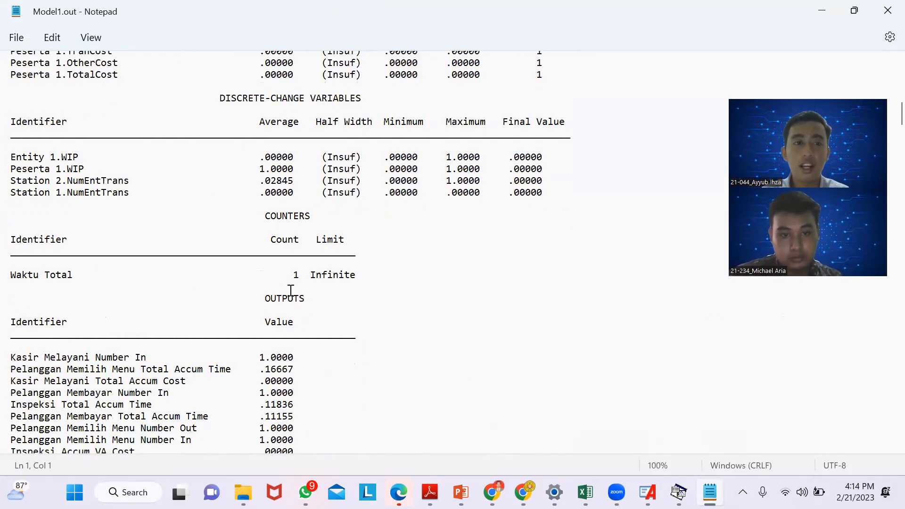
{"action": "scroll", "coordinate": [291, 290], "scroll_direction": "down", "scroll_amount": 1}
- Switch to the Excel workbook DATA MODUL 1 SISKOM.xlsx and examine the measured activity times with their totals and averages
{"action": "mouse_move", "coordinate": [586, 493]}
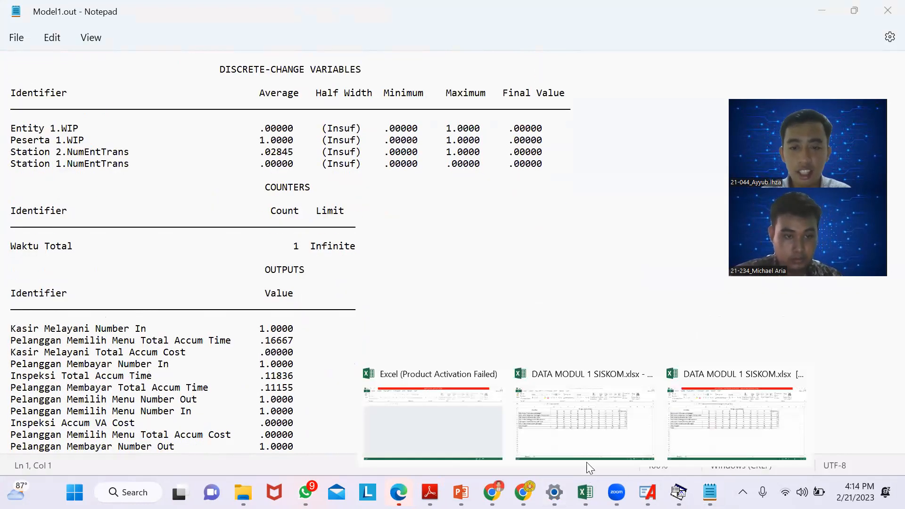
{"action": "left_click", "coordinate": [649, 411]}
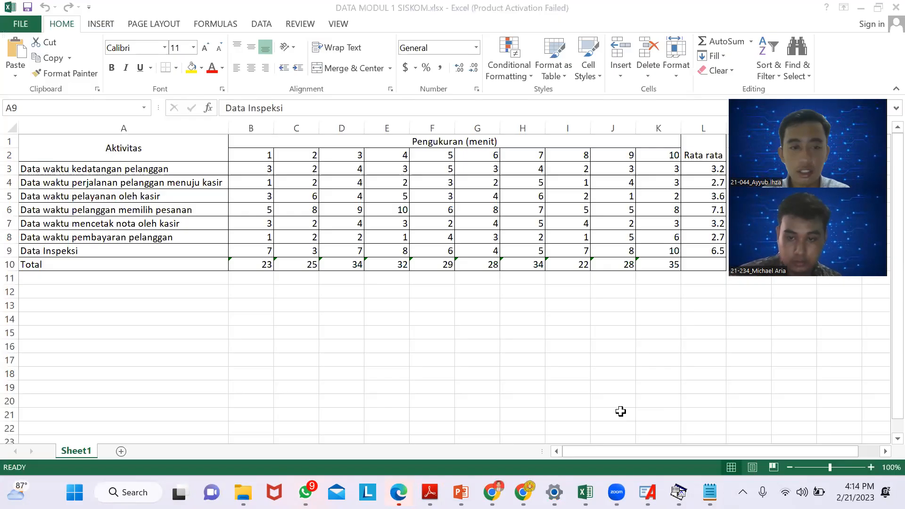
{"action": "mouse_move", "coordinate": [586, 492]}
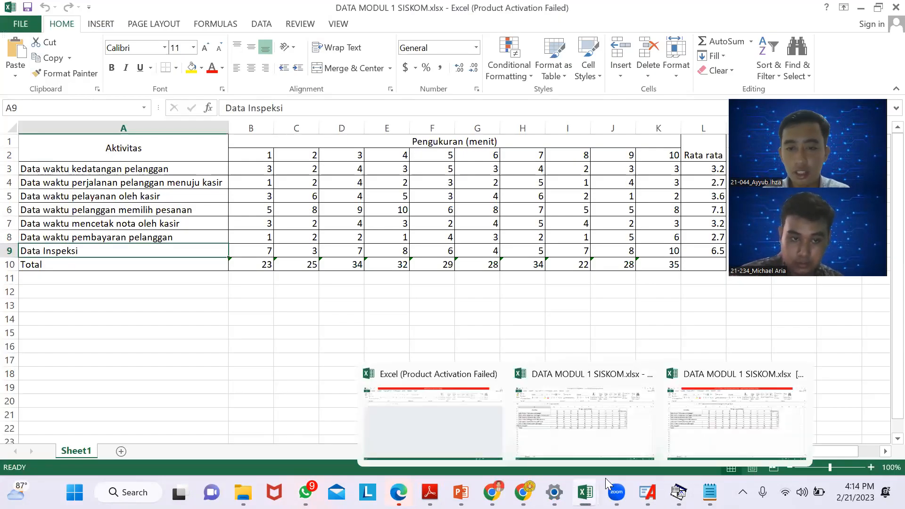
{"action": "left_click", "coordinate": [513, 346]}
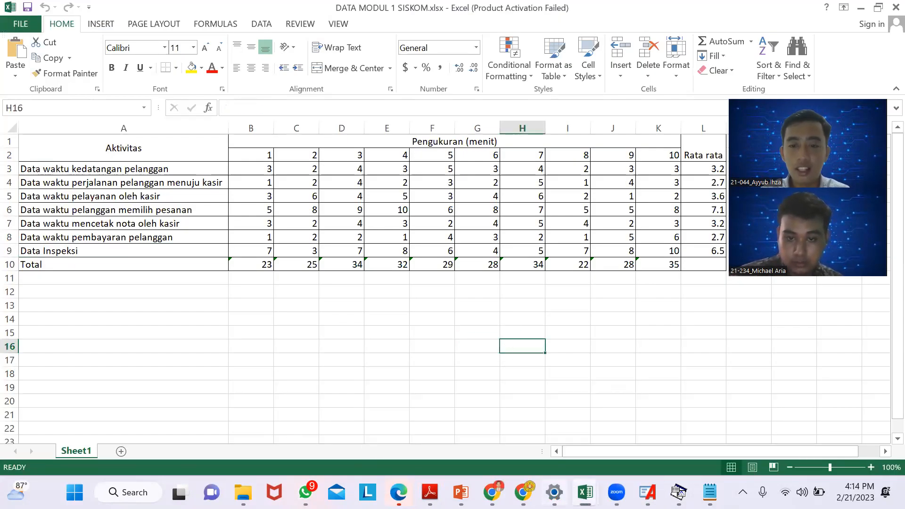
{"action": "mouse_move", "coordinate": [616, 492]}
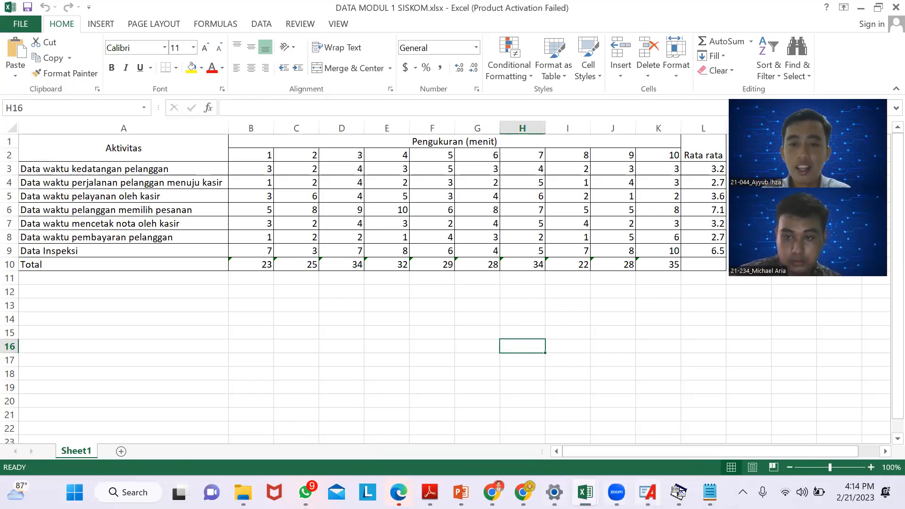
{"action": "mouse_move", "coordinate": [586, 492]}
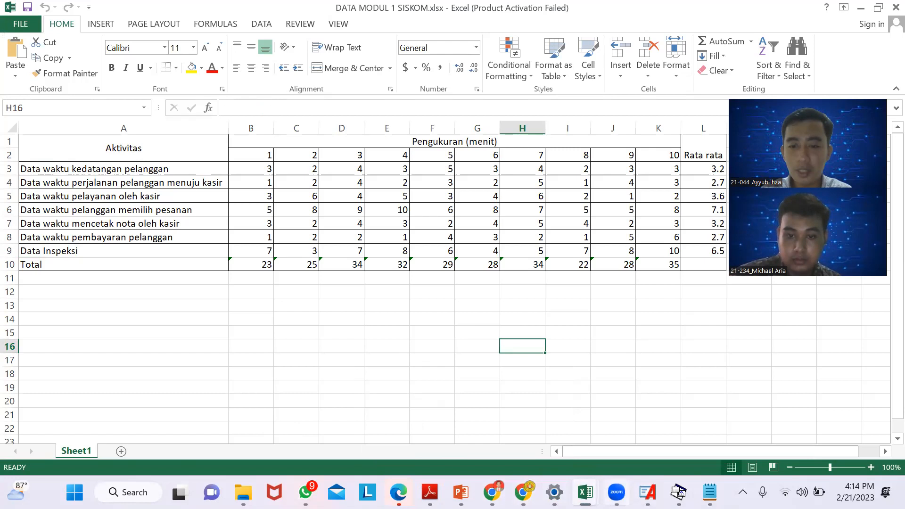
{"action": "left_click", "coordinate": [617, 493]}
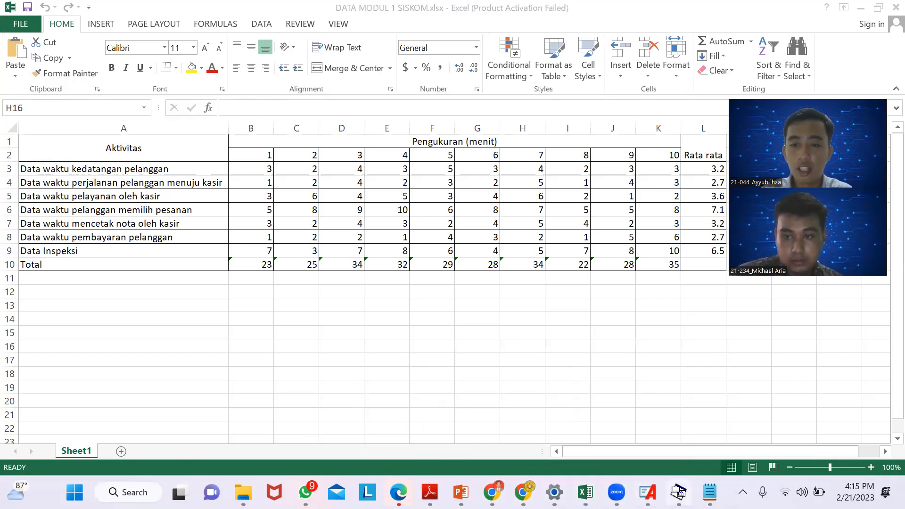
{"action": "mouse_move", "coordinate": [680, 494]}
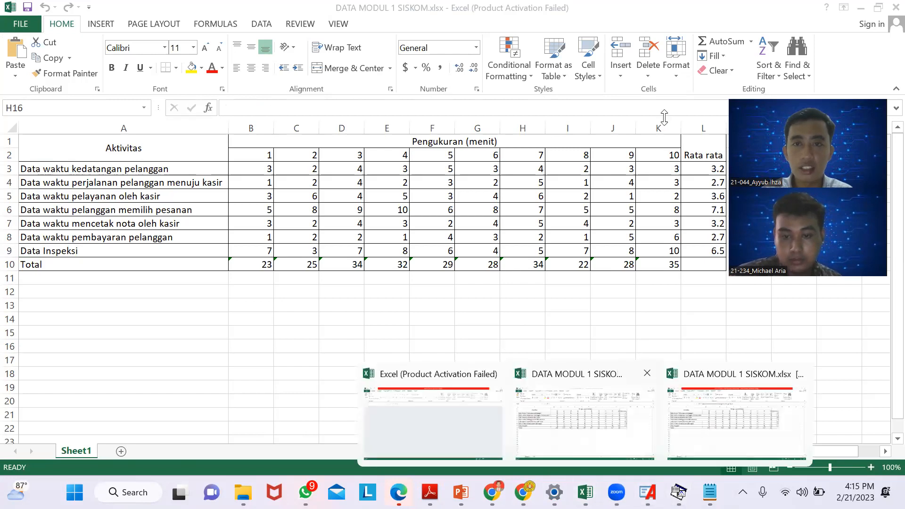